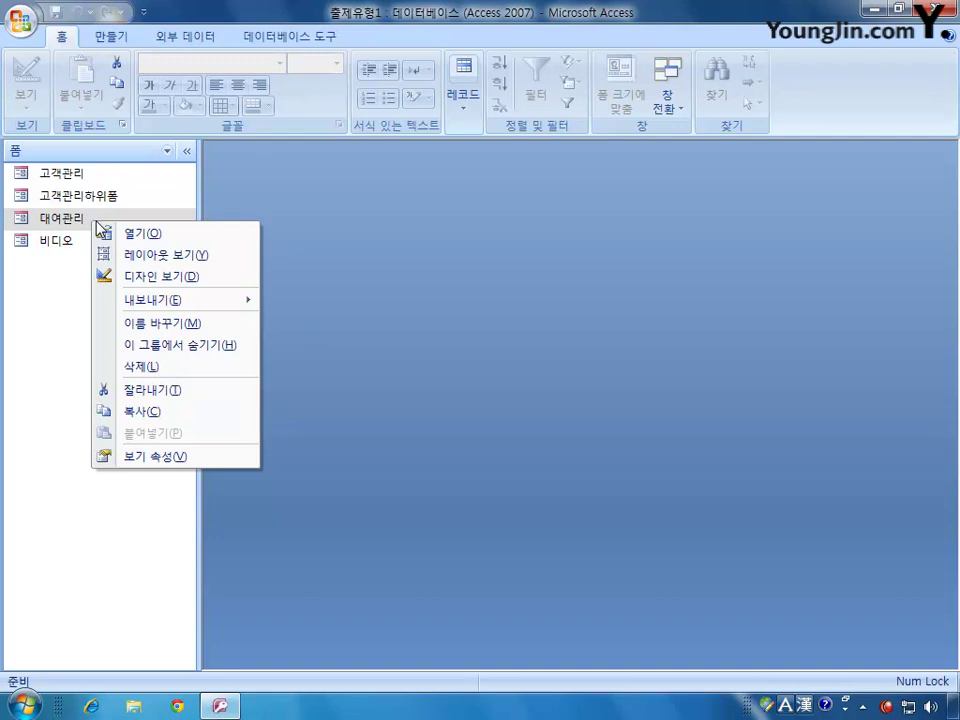
Step: Open the 대여관리 form in design view, close the property sheet, and enlarge the form window to show the whole layout
click(135, 277)
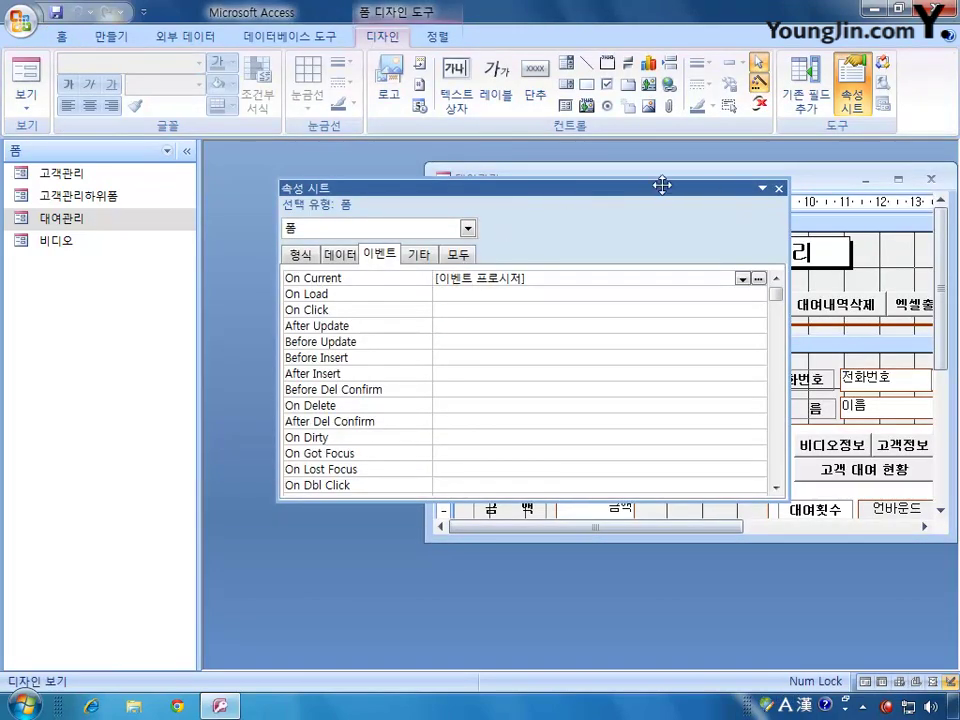
drag(662, 189, 650, 222)
click(768, 222)
drag(675, 178, 455, 173)
drag(733, 538, 795, 619)
drag(602, 190, 622, 184)
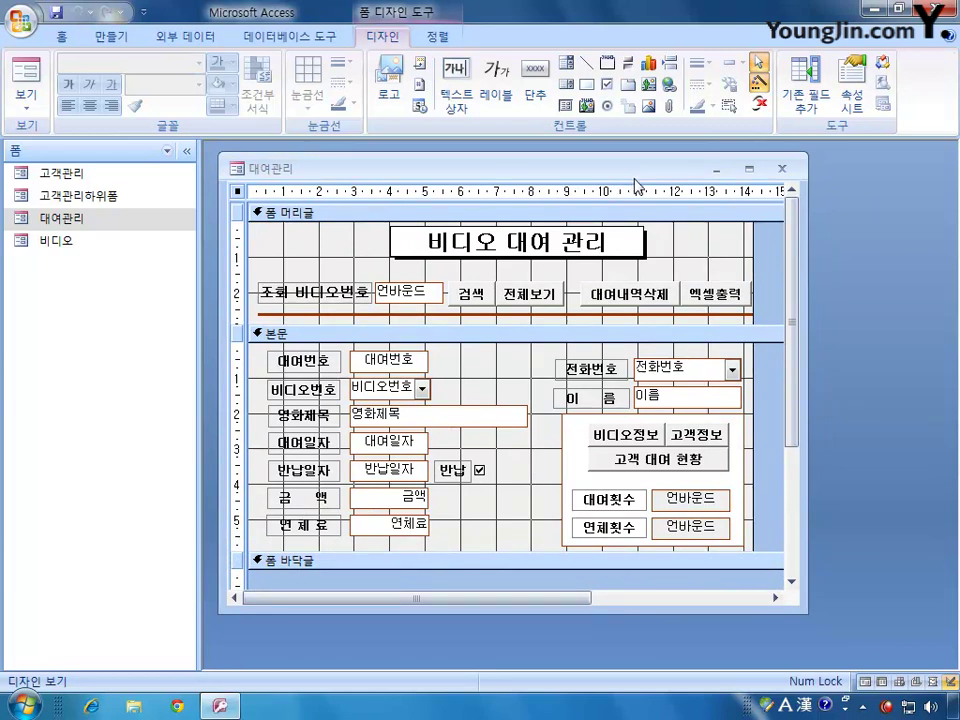
Step: Select the cmd비디오정보 command button through the property sheet and check where it sits on the form
click(851, 92)
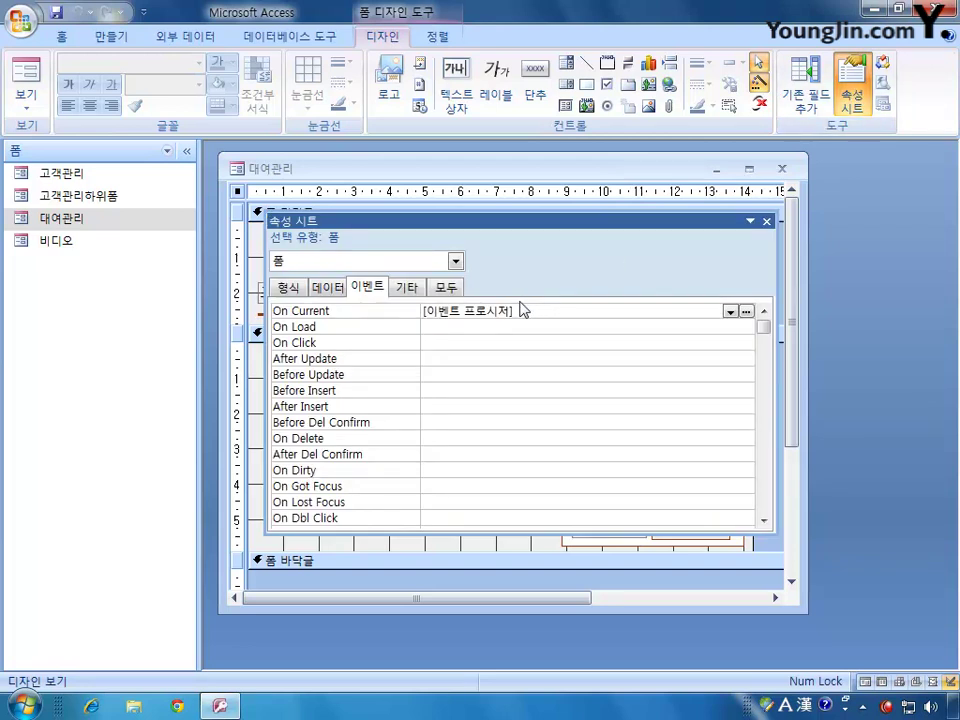
click(455, 261)
scroll(457, 314, up, 2)
drag(457, 314, 458, 298)
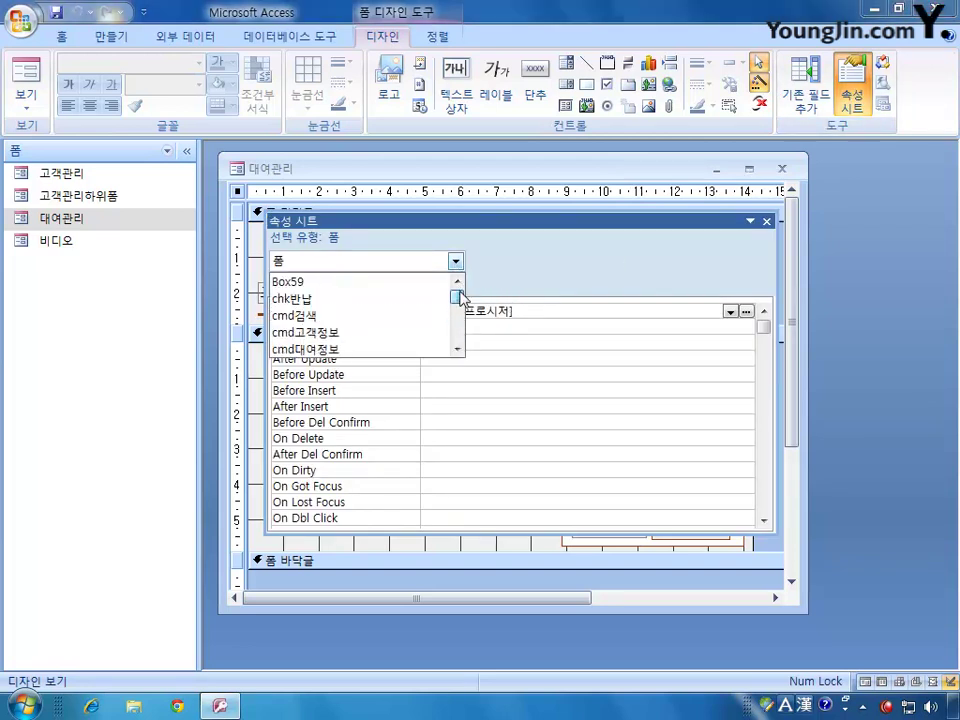
click(456, 349)
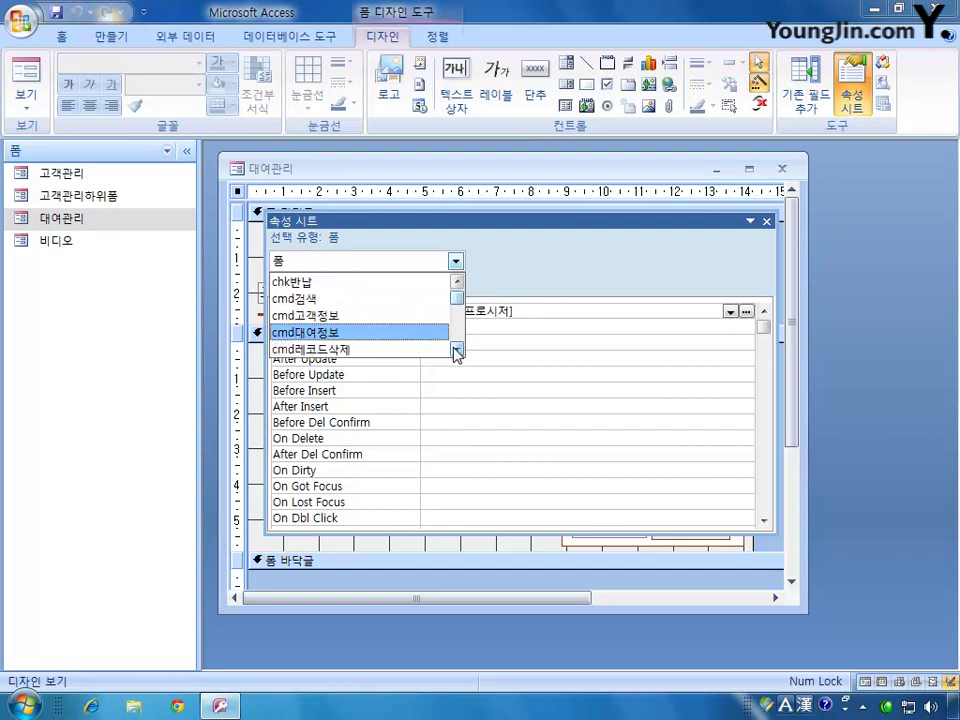
click(401, 332)
drag(576, 221, 622, 490)
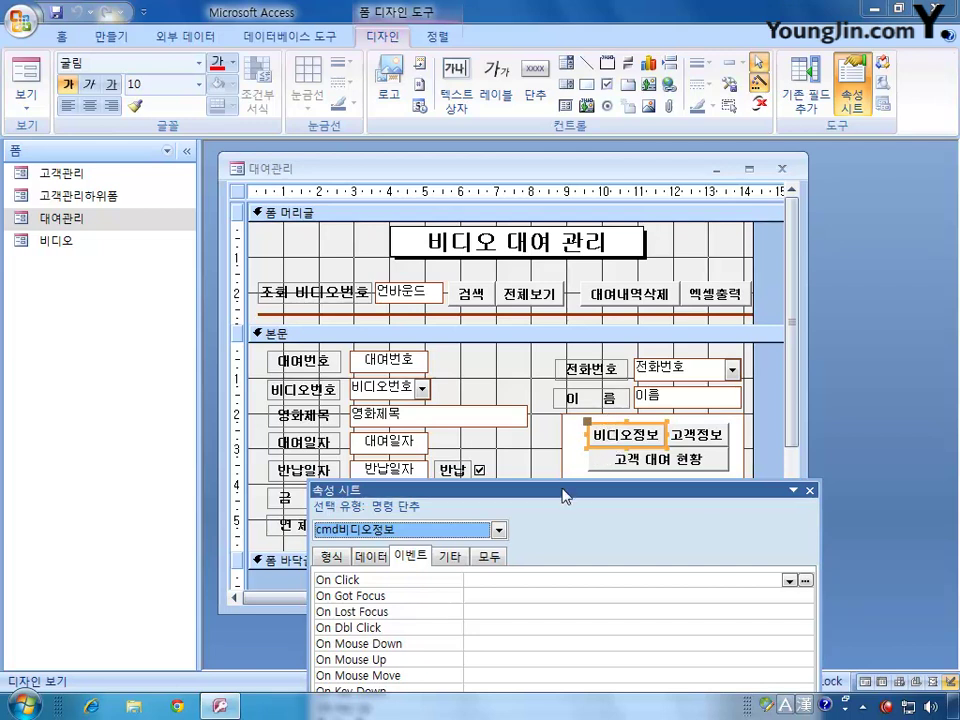
drag(565, 495, 615, 291)
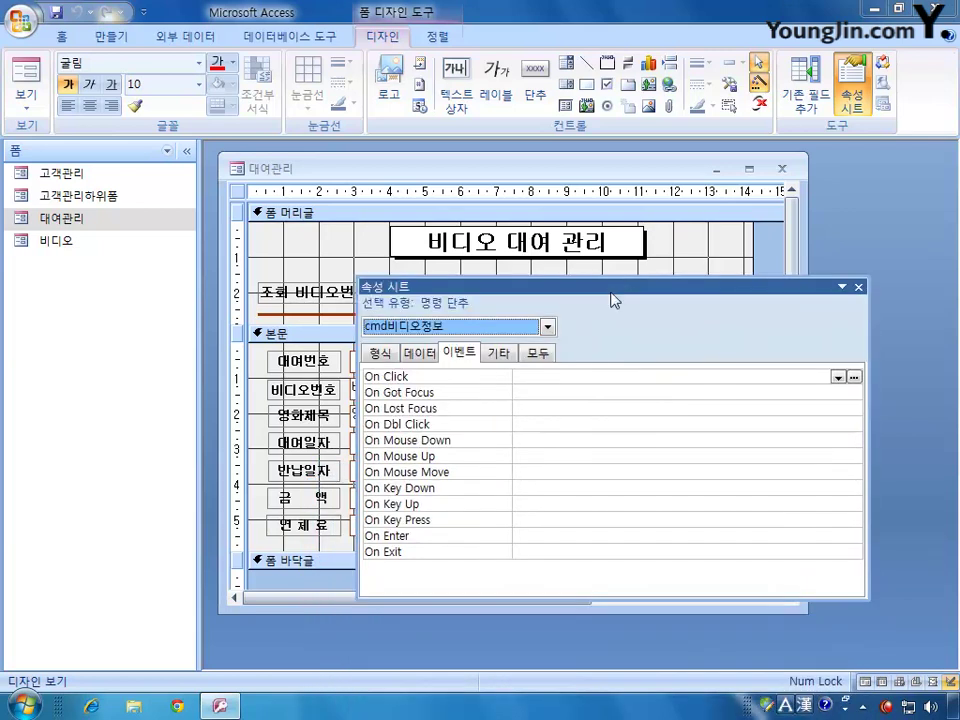
Step: Start a macro for the cmd비디오정보 button's On Click event with the macro builder and add an OpenForm action
click(855, 378)
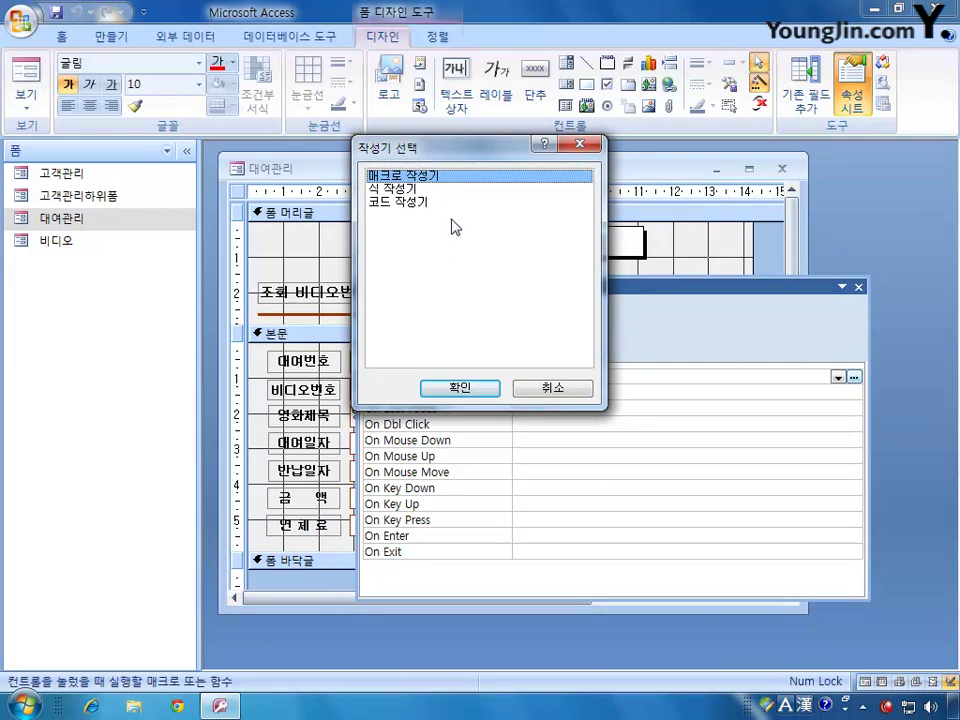
click(476, 388)
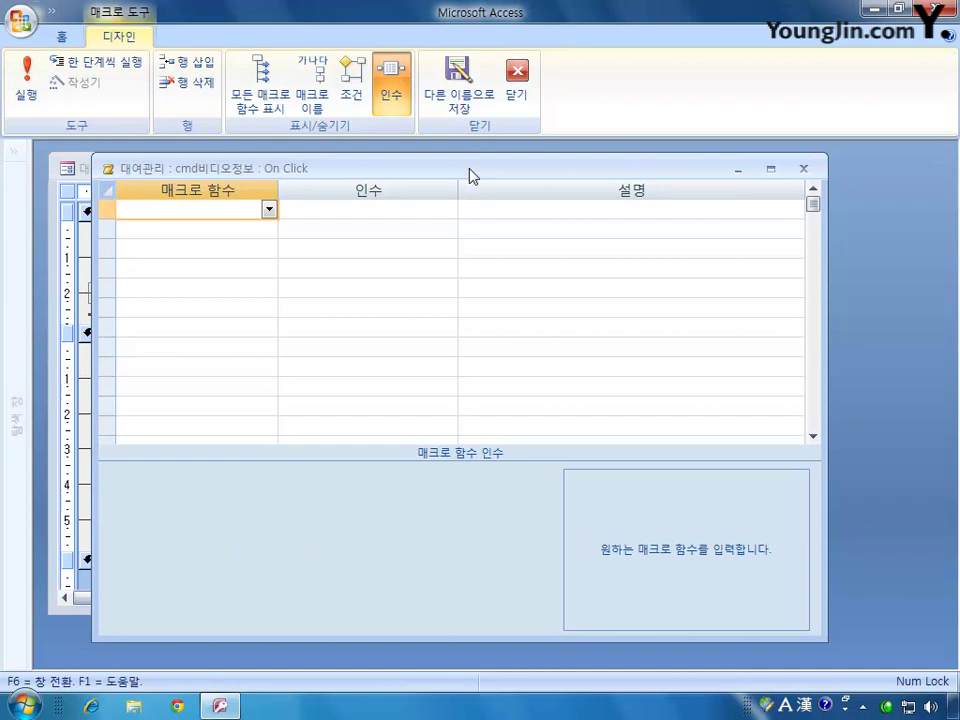
click(269, 209)
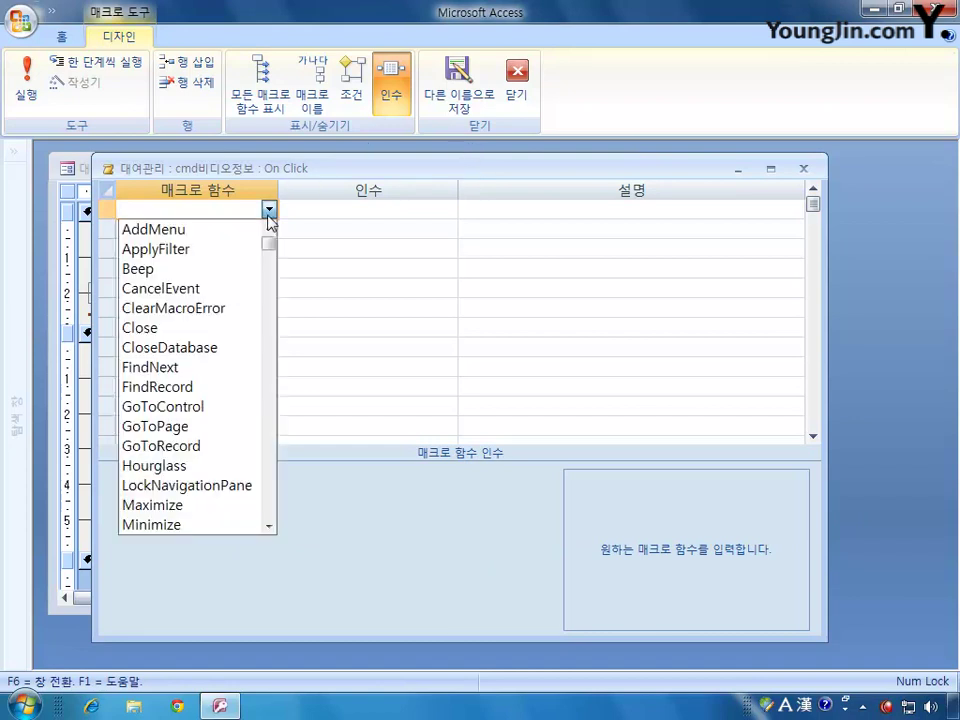
drag(273, 250, 272, 405)
click(214, 288)
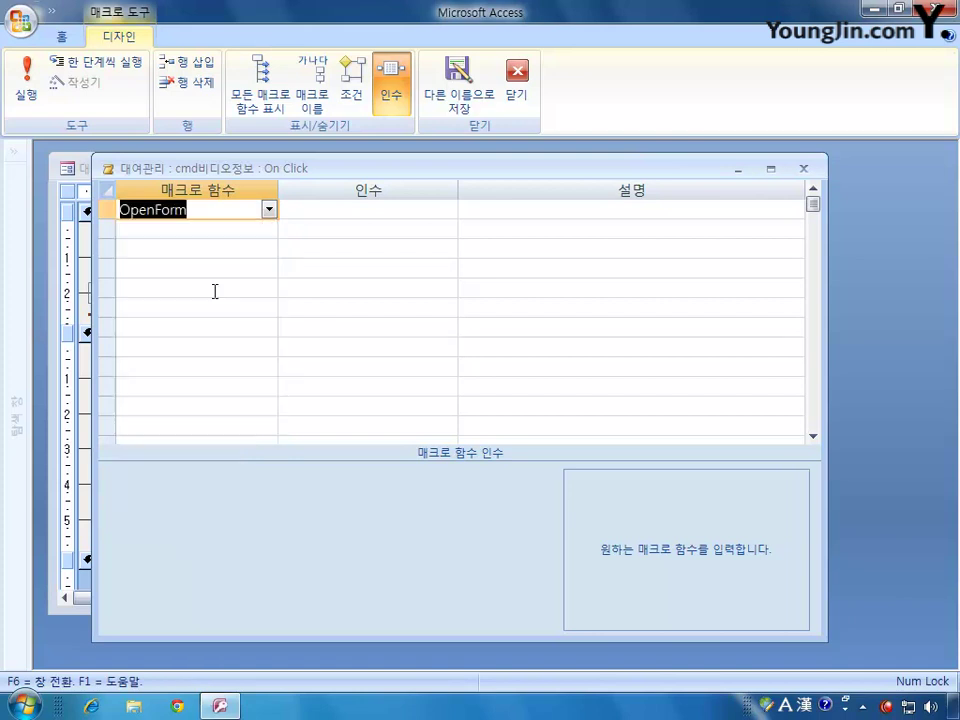
Step: Set the OpenForm action's form name argument to 비디오
click(293, 478)
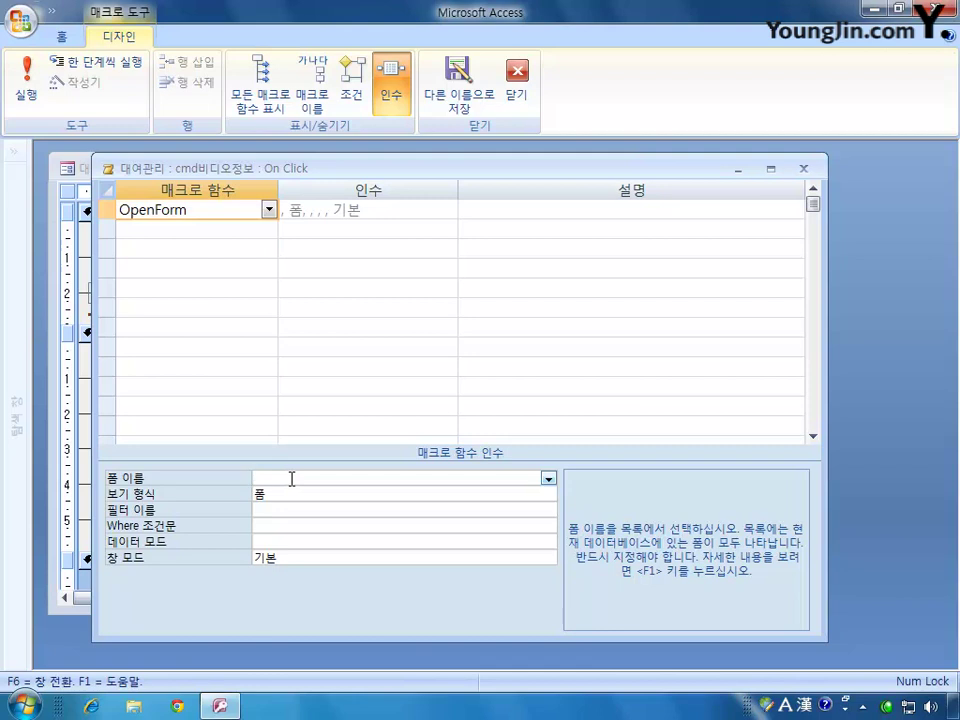
click(548, 478)
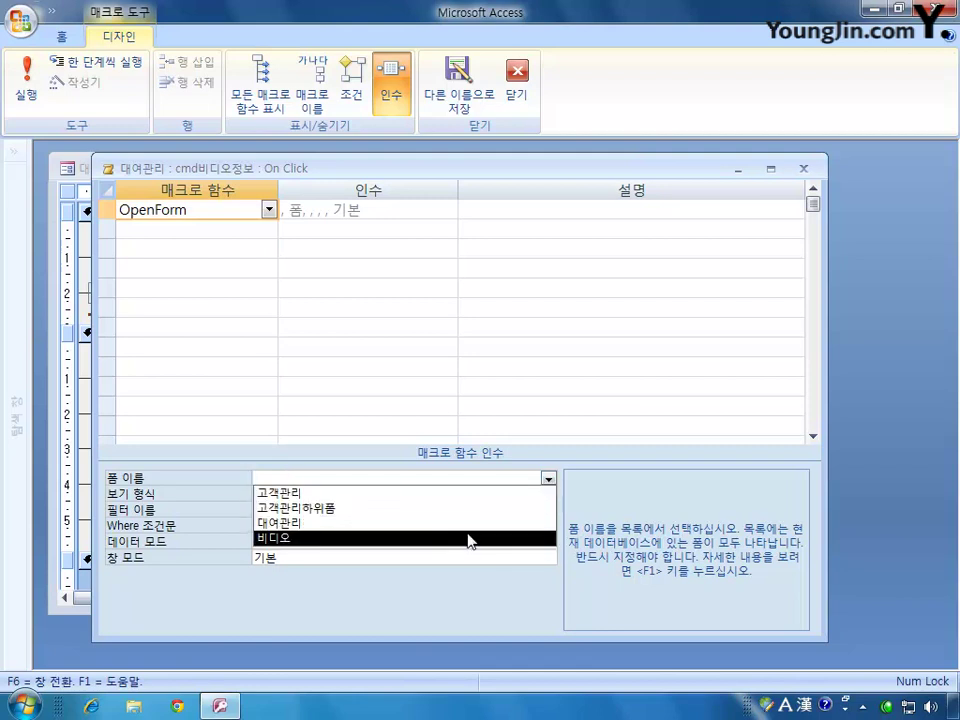
click(469, 540)
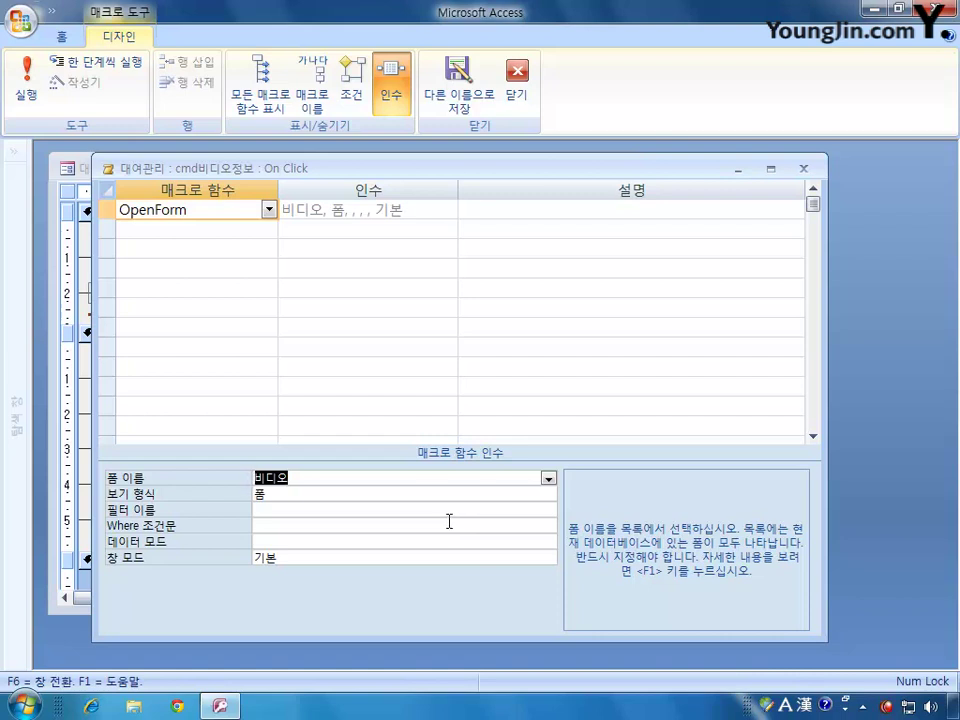
Step: Begin the OpenForm action's Where condition in the Expression Builder with [비디오번호] =
click(274, 524)
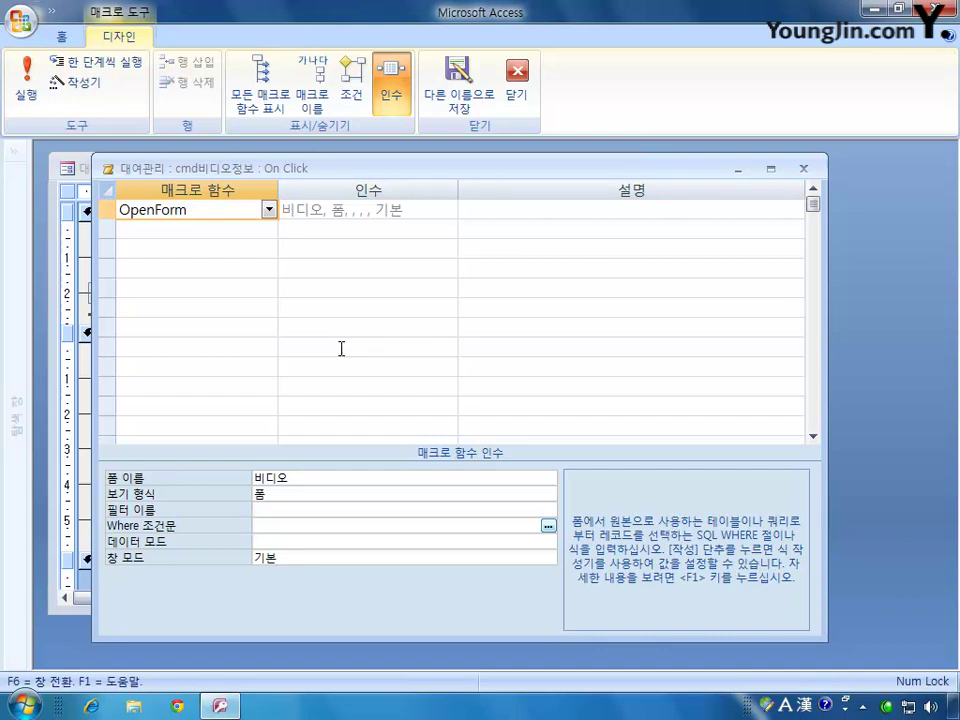
click(548, 525)
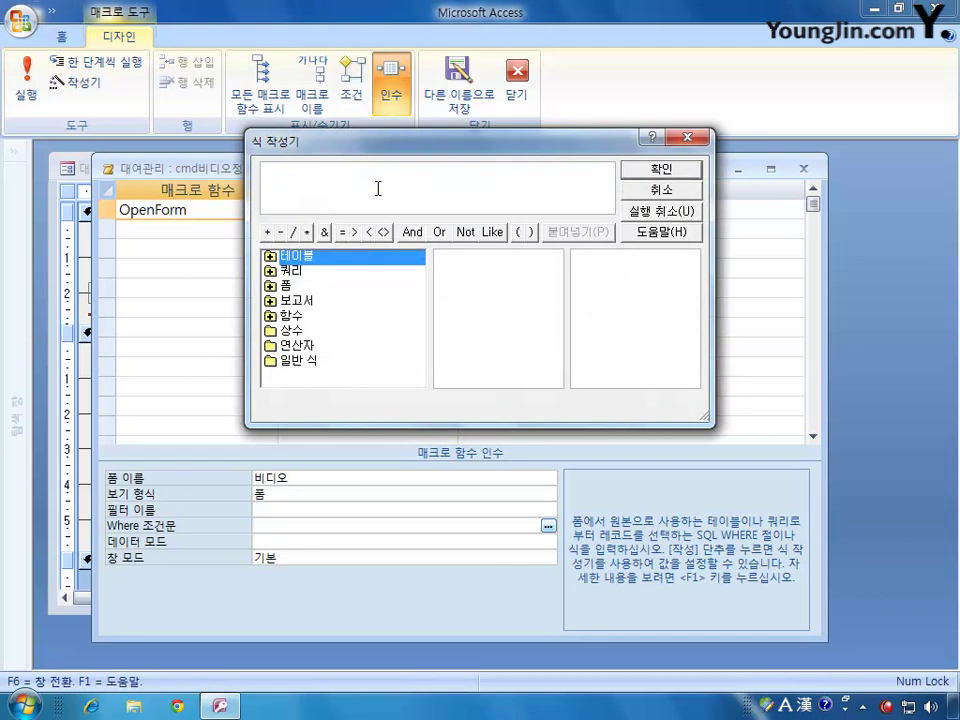
text([)
key(Hangul)
text(폼)
text(디오번호)
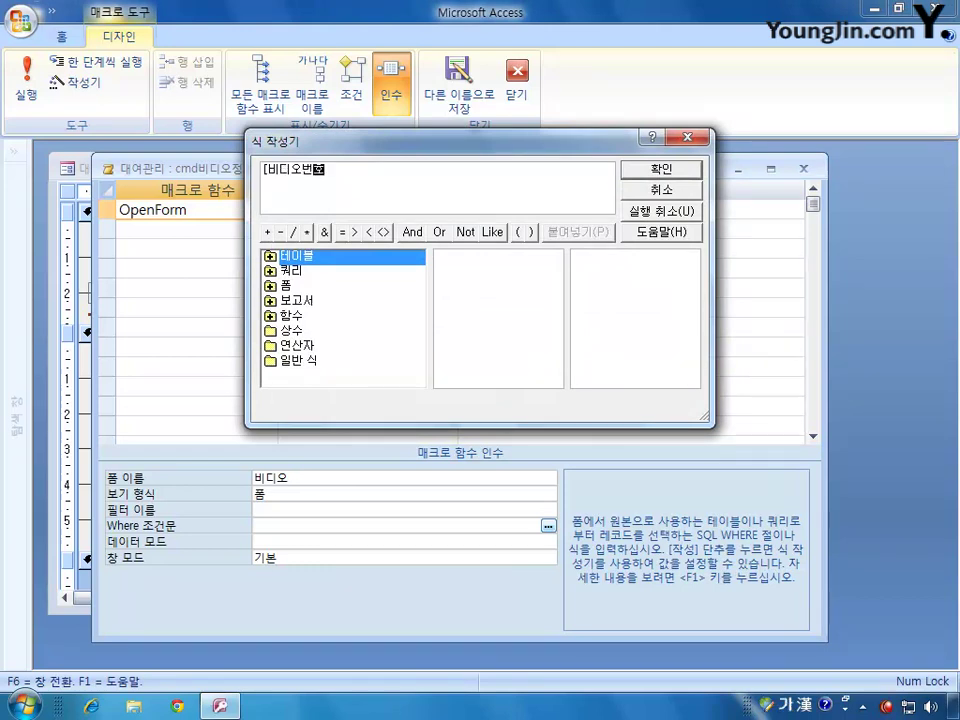
text(] =)
Step: Complete the Where expression with the txt비디오번호 control of the loaded form 대여관리 and accept it
double_click(288, 286)
double_click(322, 301)
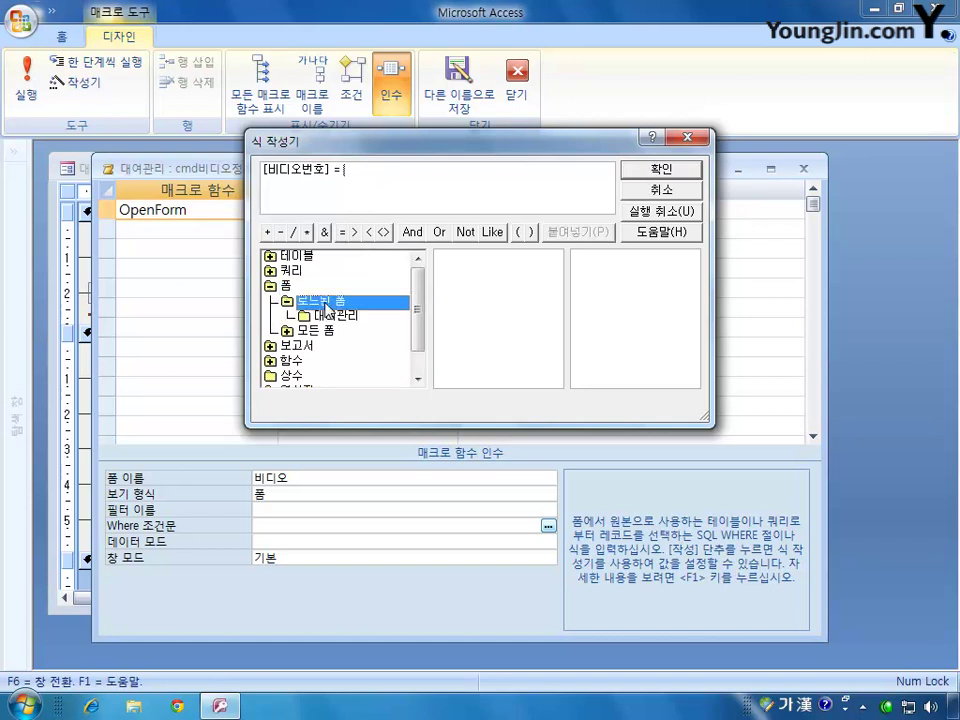
click(352, 316)
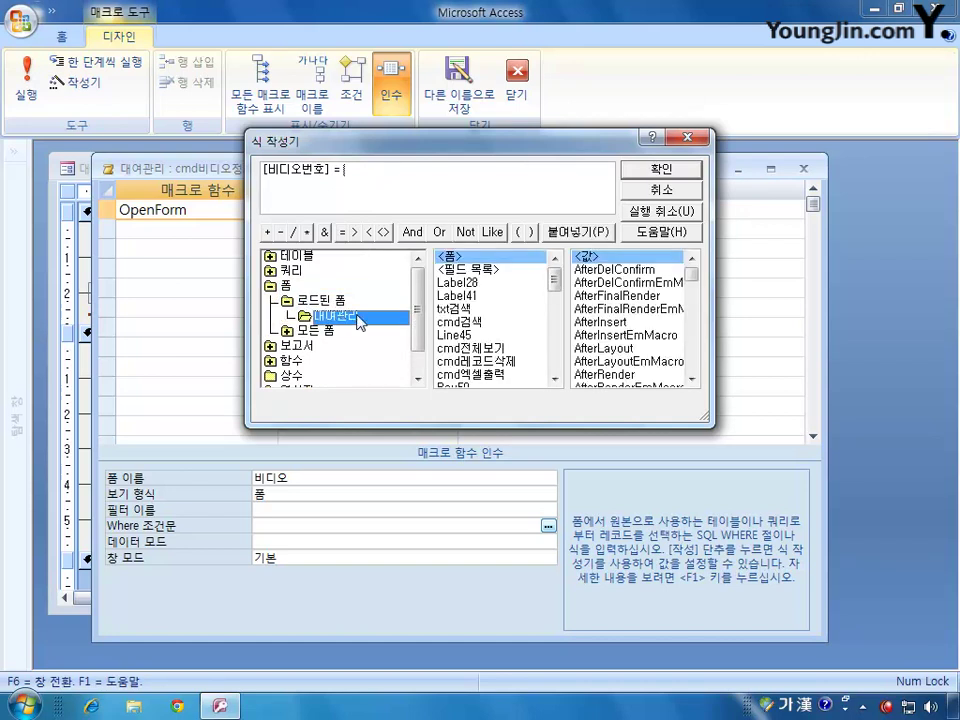
drag(555, 290, 555, 350)
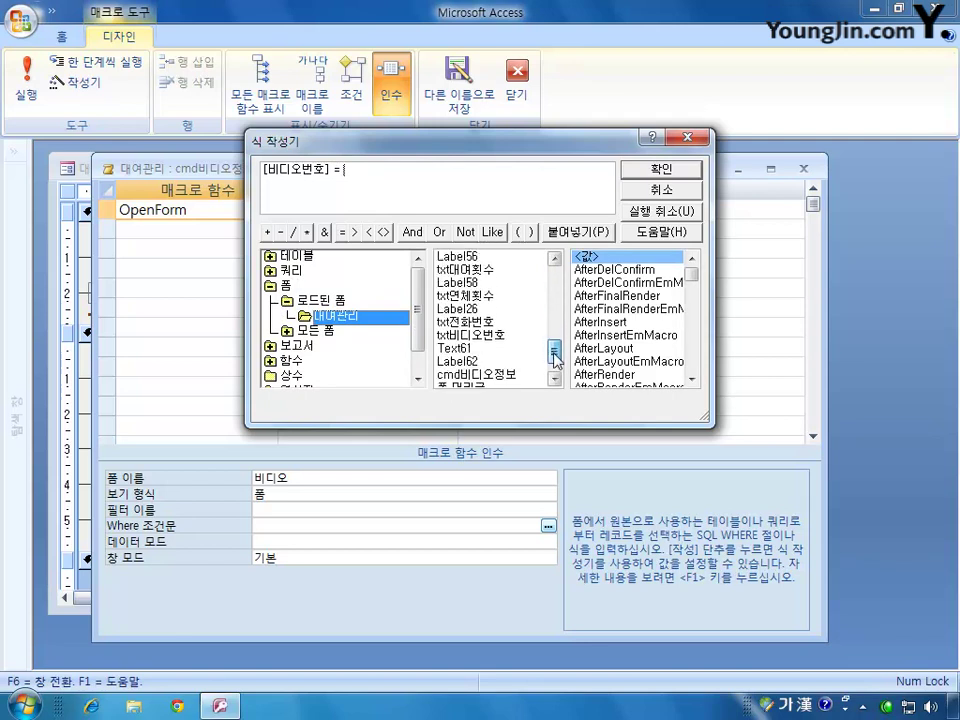
double_click(487, 337)
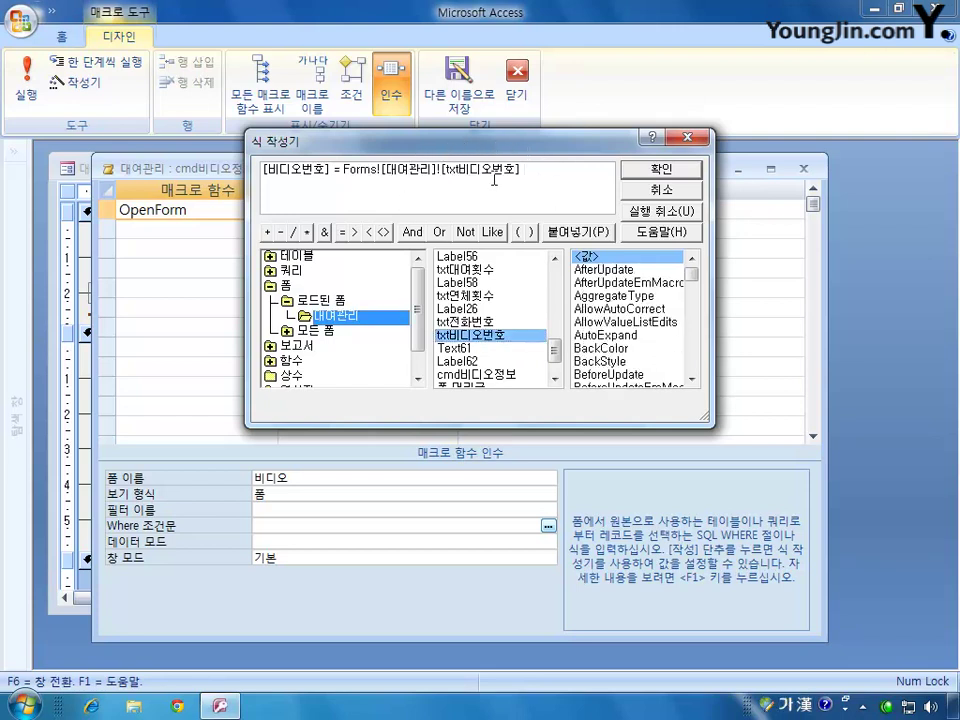
click(656, 170)
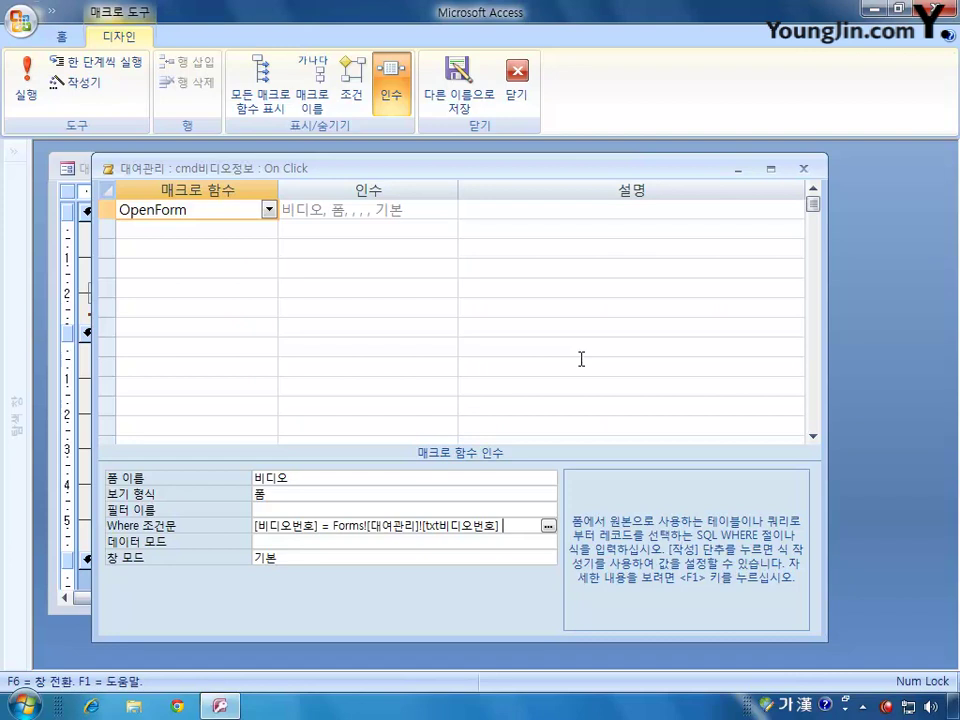
Step: Save the macro as 비디오정보 and close it, leaving it assigned to the cmd비디오정보 button's On Click event
click(458, 85)
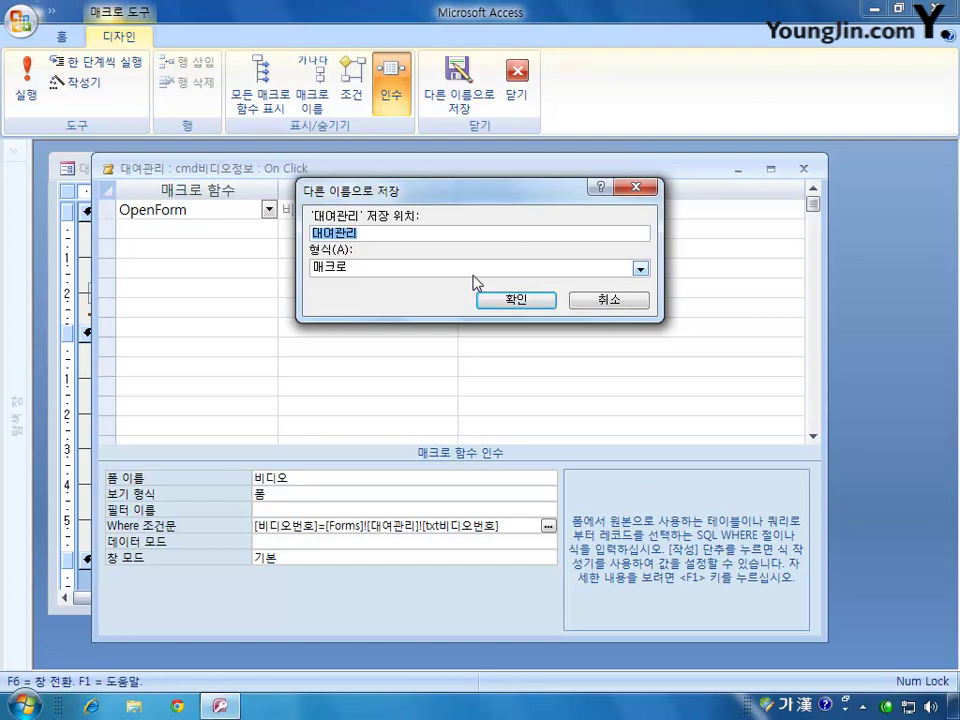
text(비디어)
key(BackSpace)
text(오정보)
key(Return)
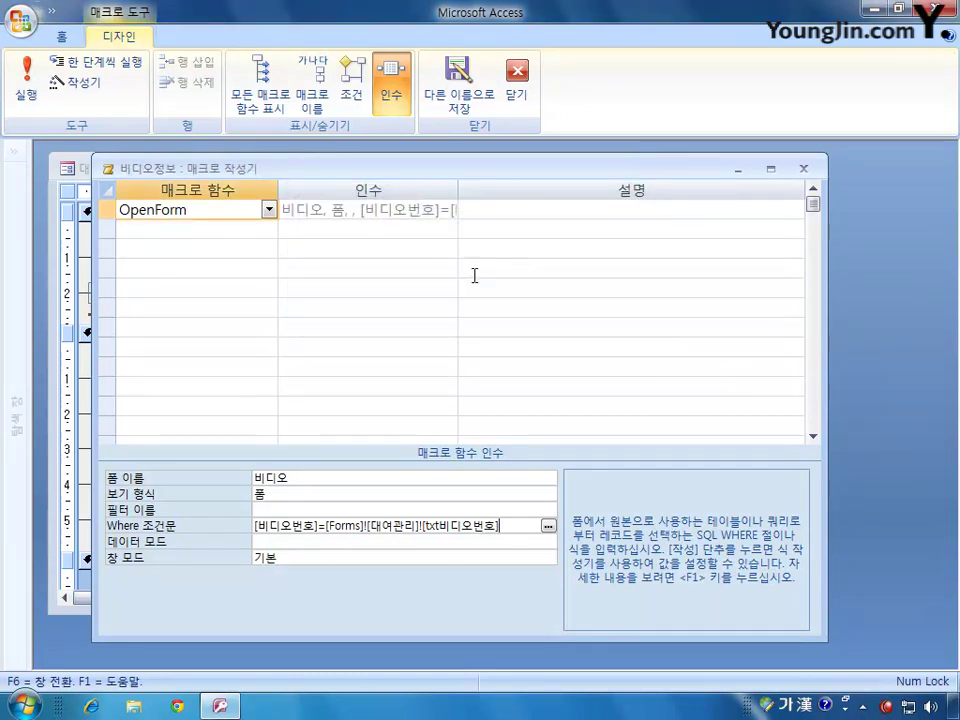
click(803, 173)
click(397, 399)
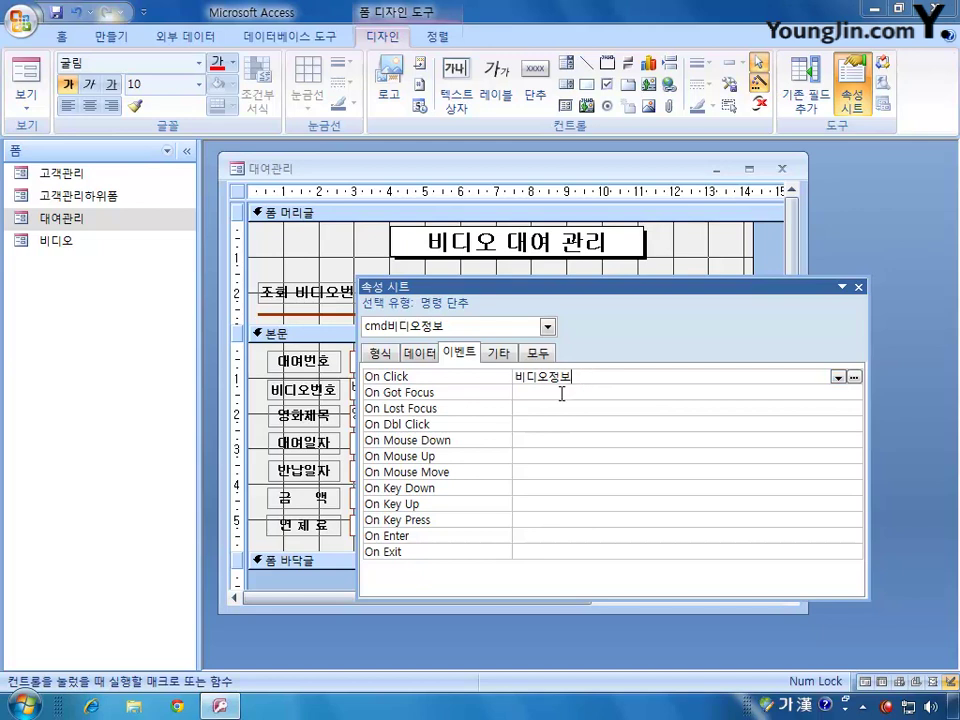
Step: List all Access objects in the navigation pane, locate the 비디오정보 macro, and close the property sheet
click(165, 151)
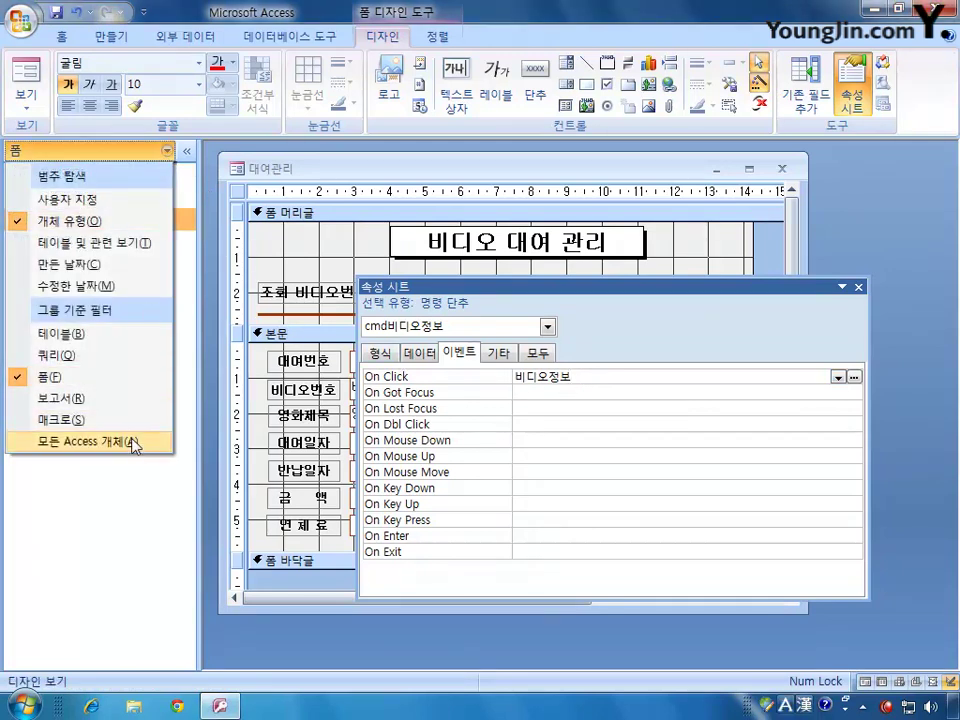
click(132, 442)
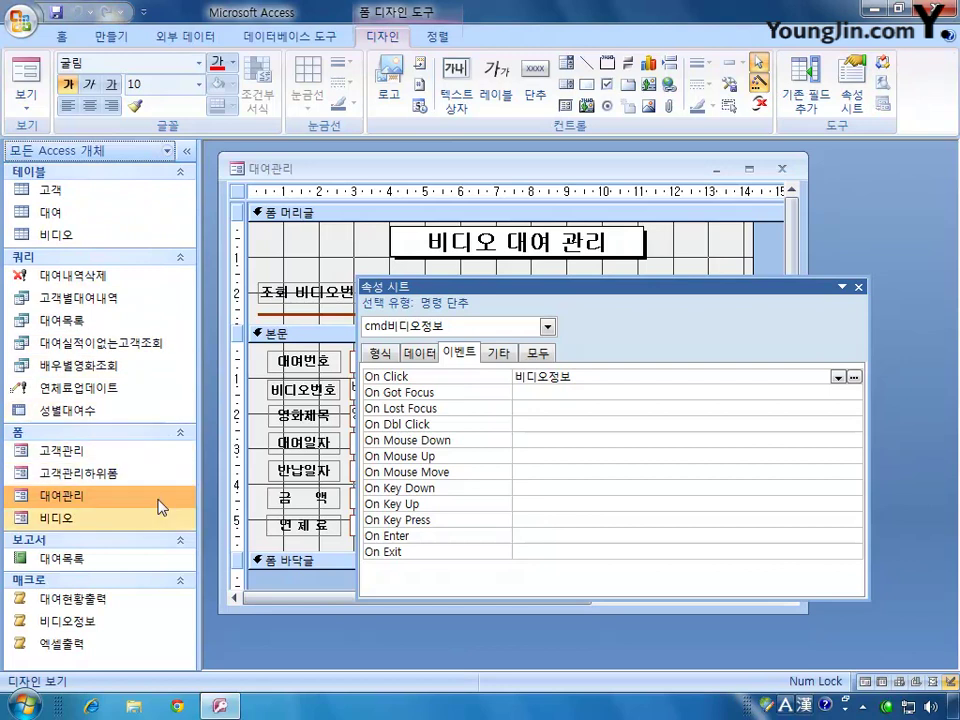
click(90, 622)
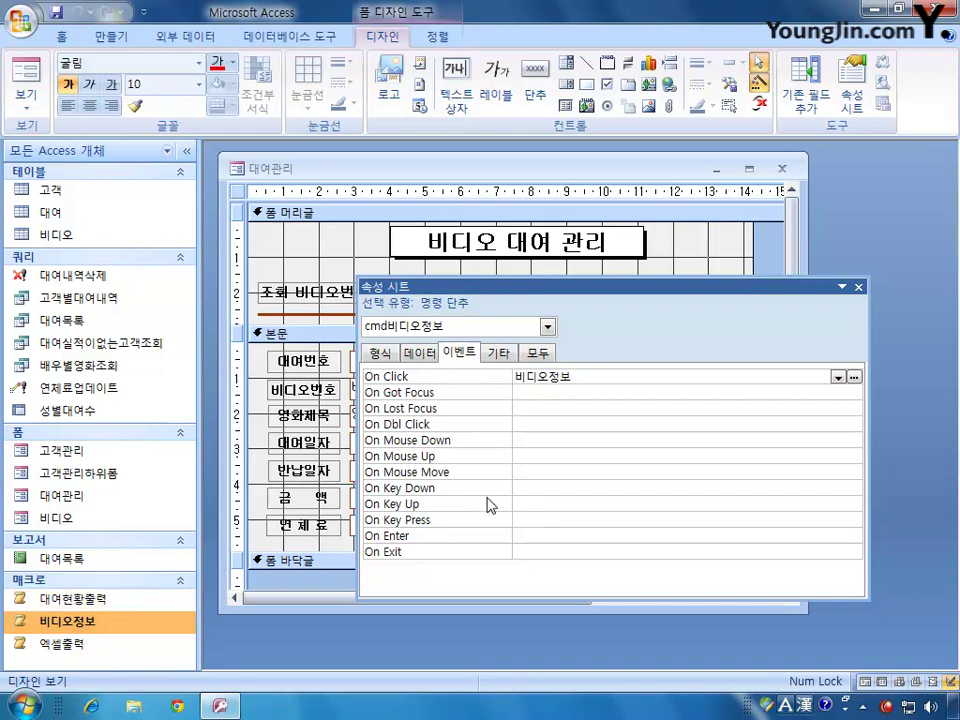
drag(661, 287, 621, 280)
click(853, 280)
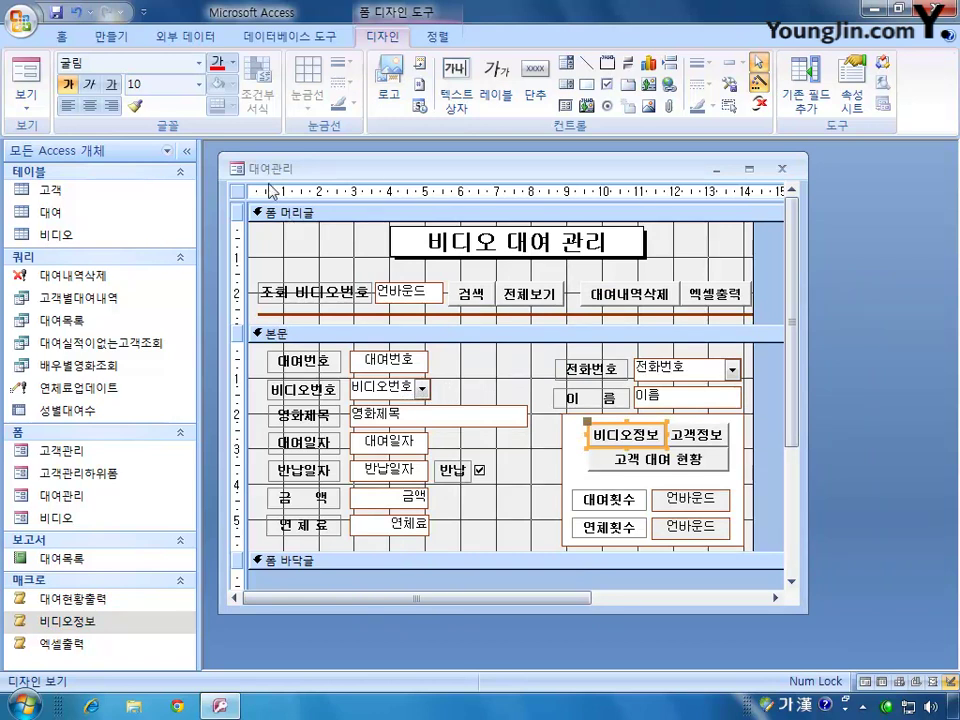
Step: Identify the txt비디오번호 control on the 대여관리 form through the property sheet, then close the sheet
click(851, 90)
click(543, 326)
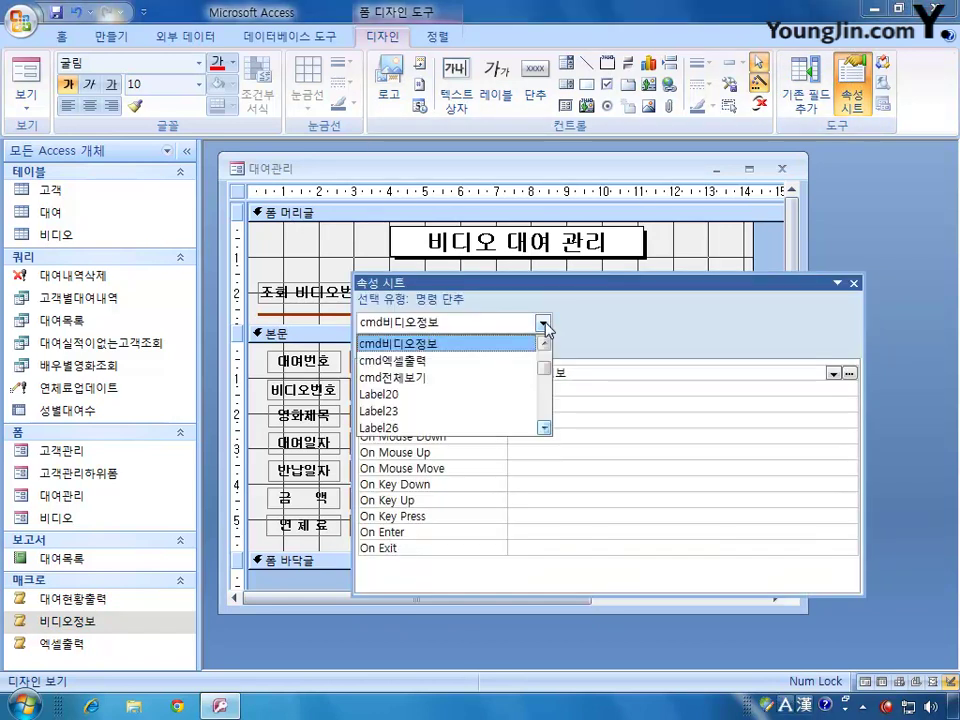
scroll(545, 365, up, 2)
scroll(545, 370, down, 1)
drag(545, 371, 548, 395)
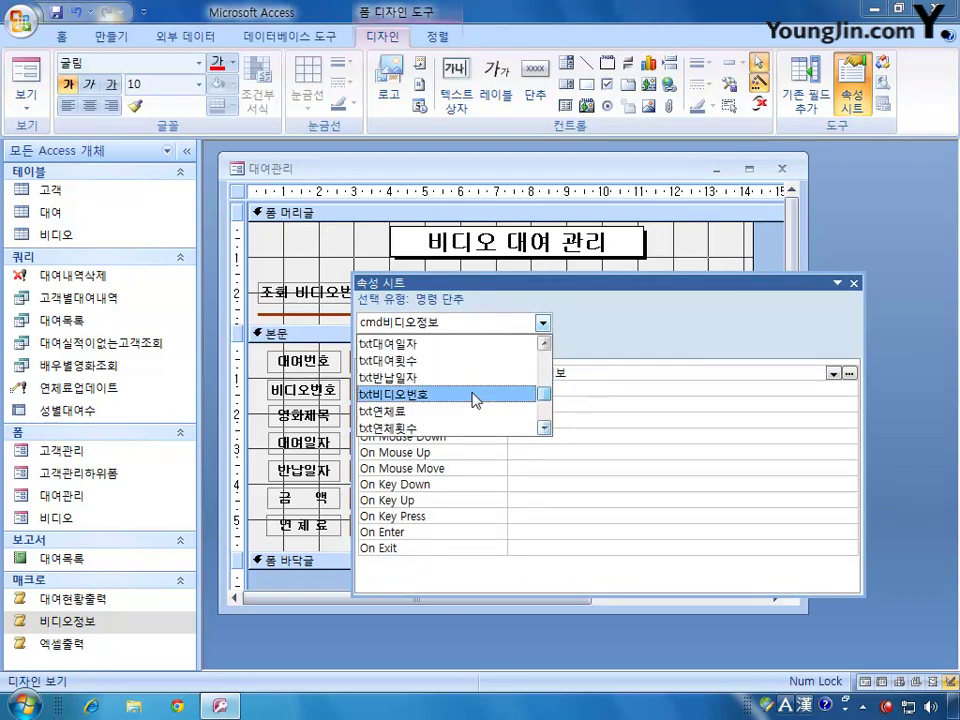
click(400, 394)
drag(594, 283, 592, 556)
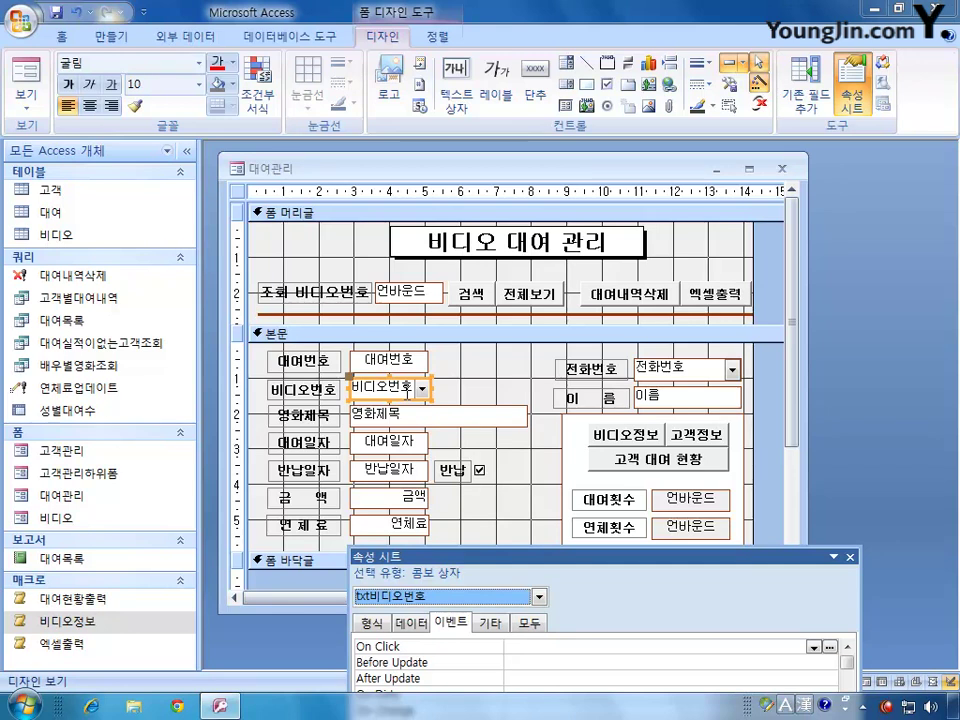
drag(778, 558, 767, 306)
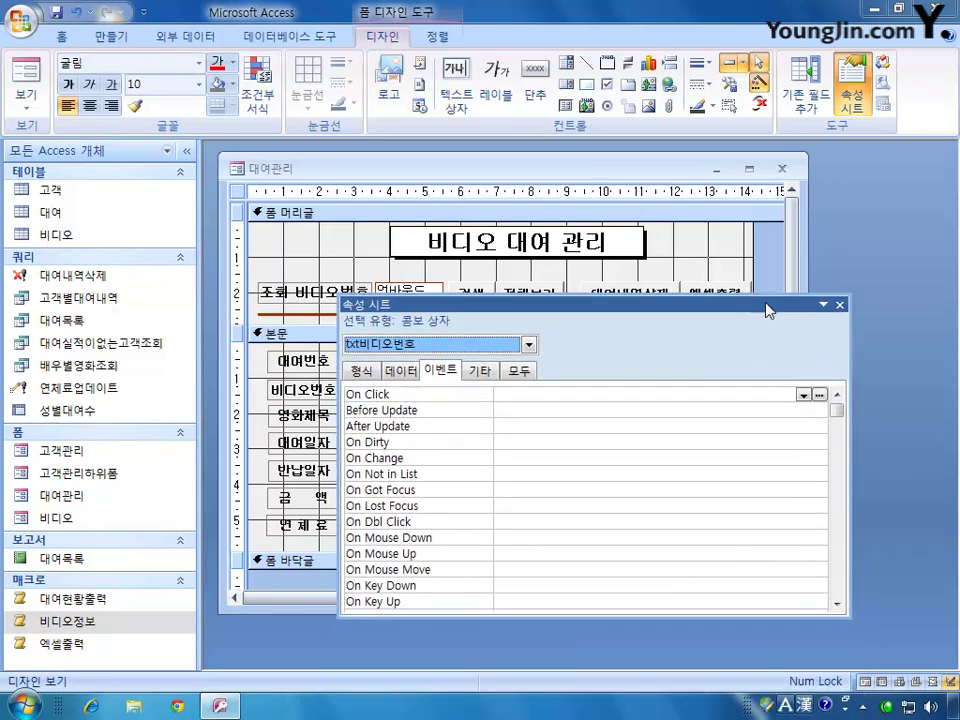
click(840, 304)
Step: Open the 비디오 form in Design view and check the form's record source among all its properties
right_click(66, 518)
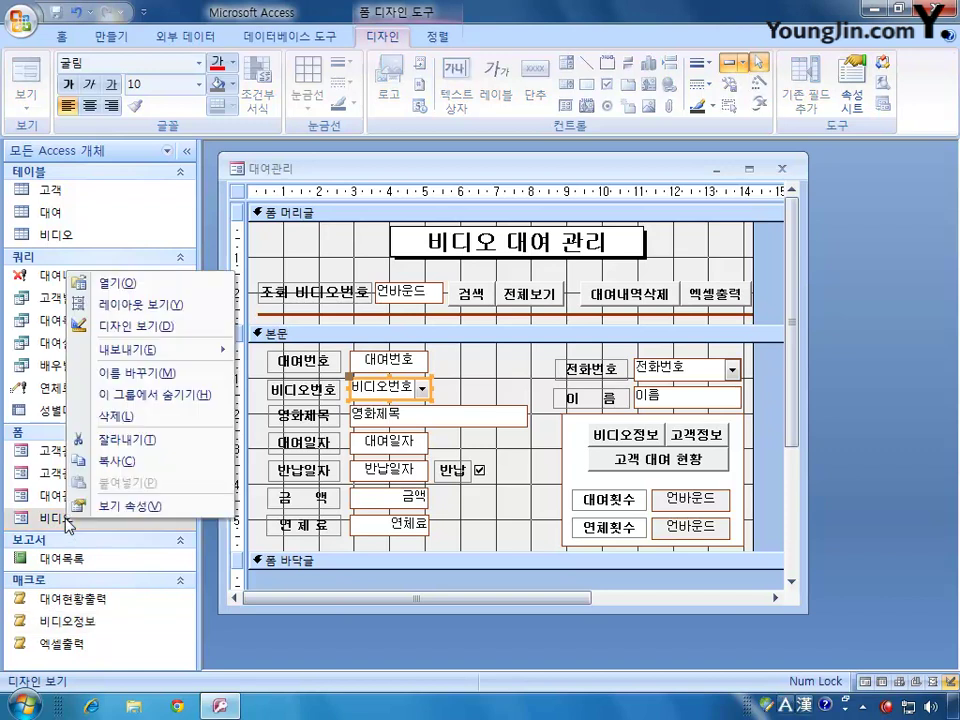
click(134, 326)
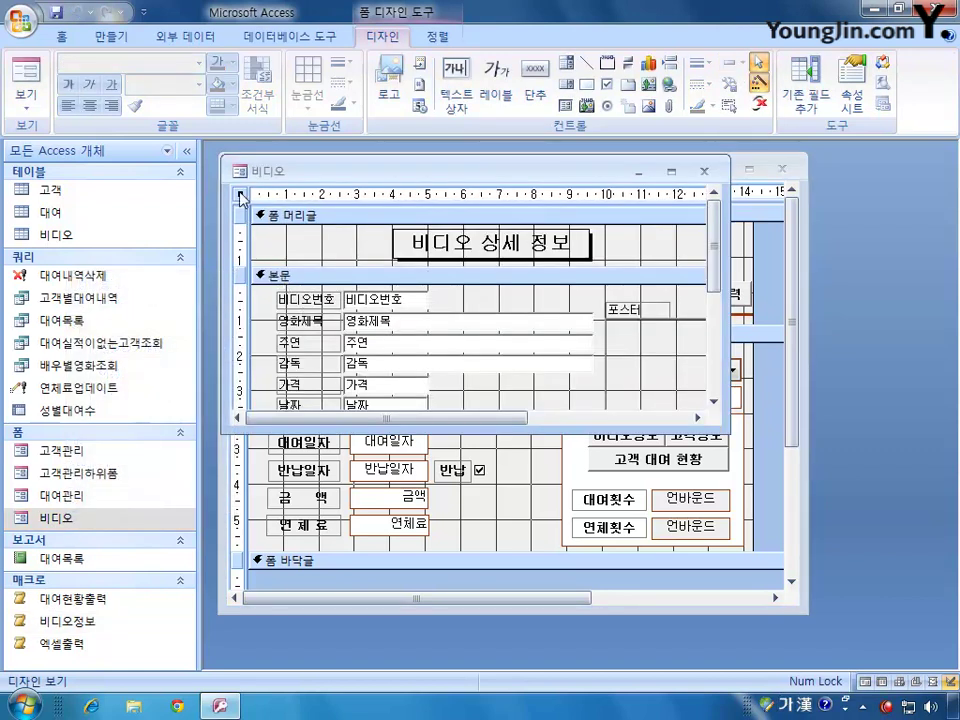
double_click(241, 198)
click(519, 371)
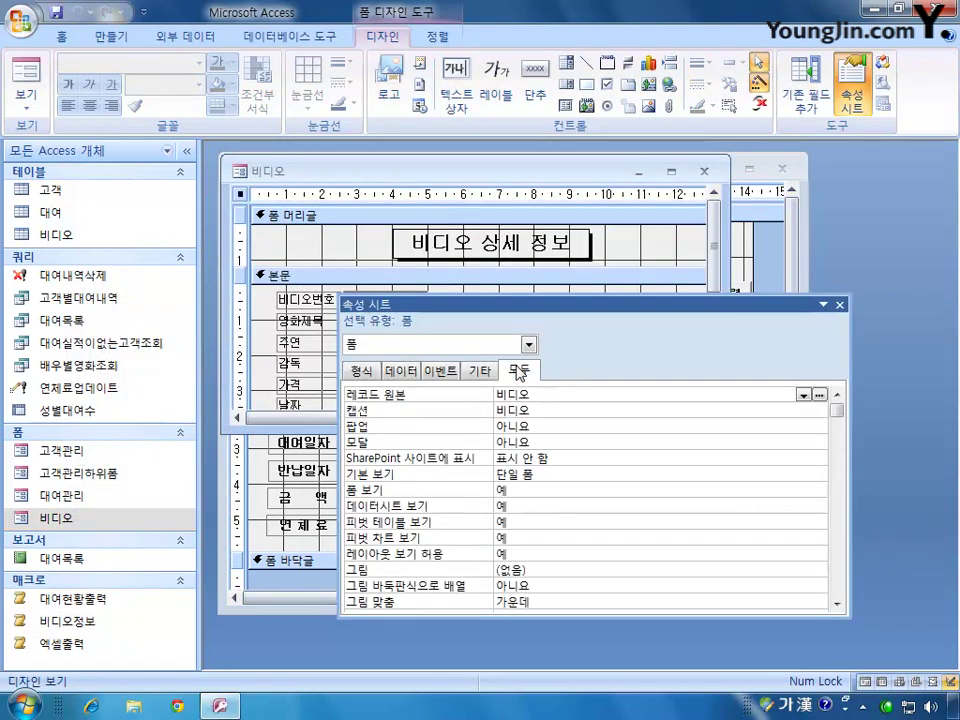
click(579, 395)
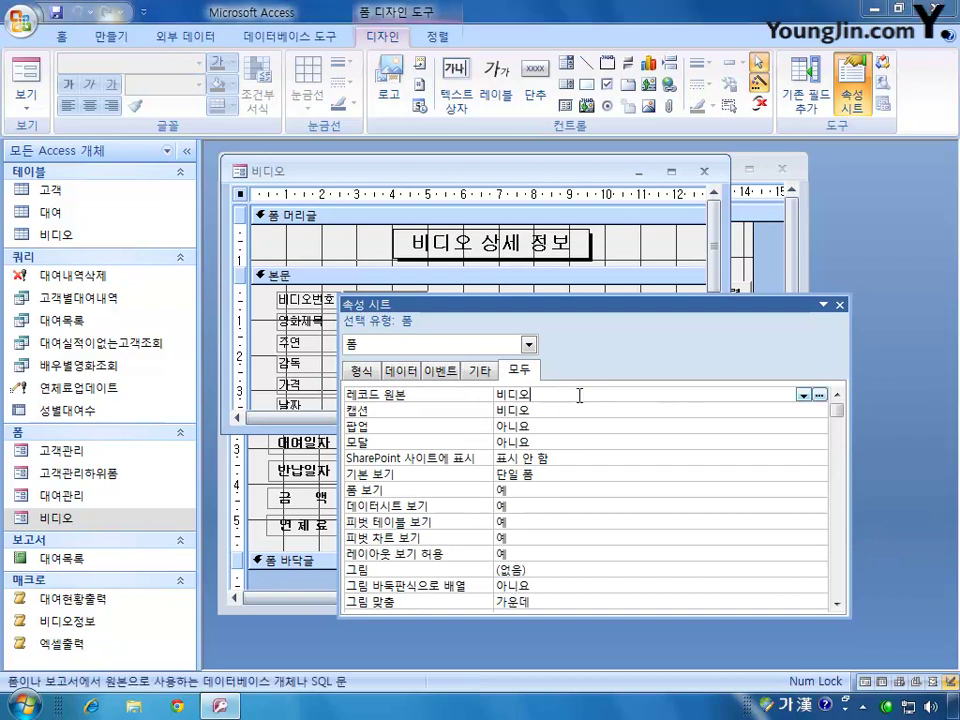
Step: Open the 비디오 table, fit the 비디오번호 column to its contents, and close the table with the layout saved
double_click(66, 238)
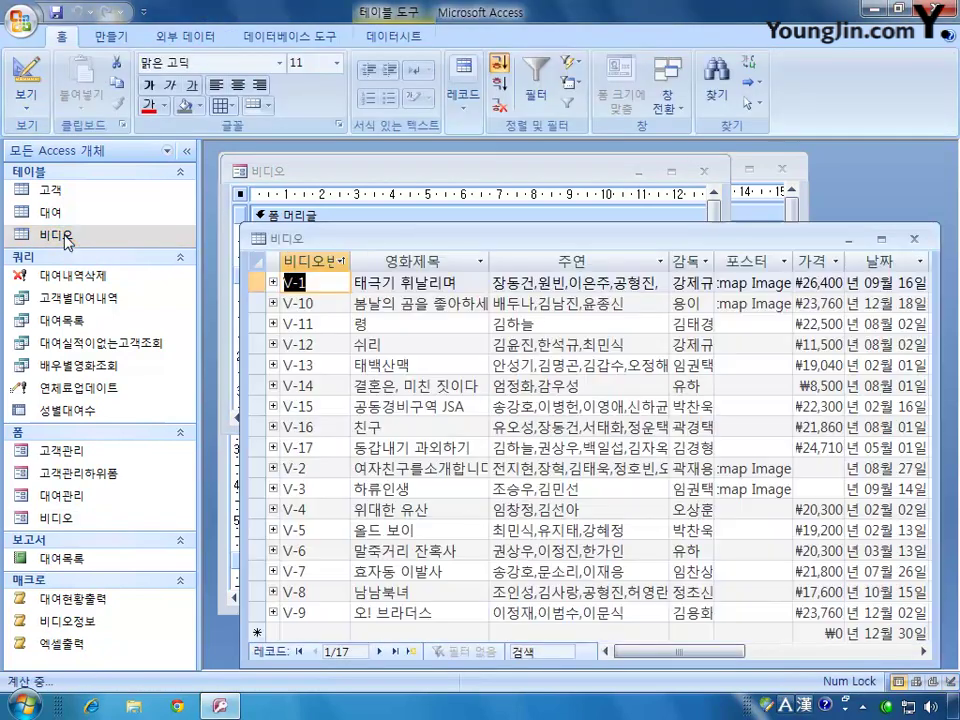
double_click(350, 261)
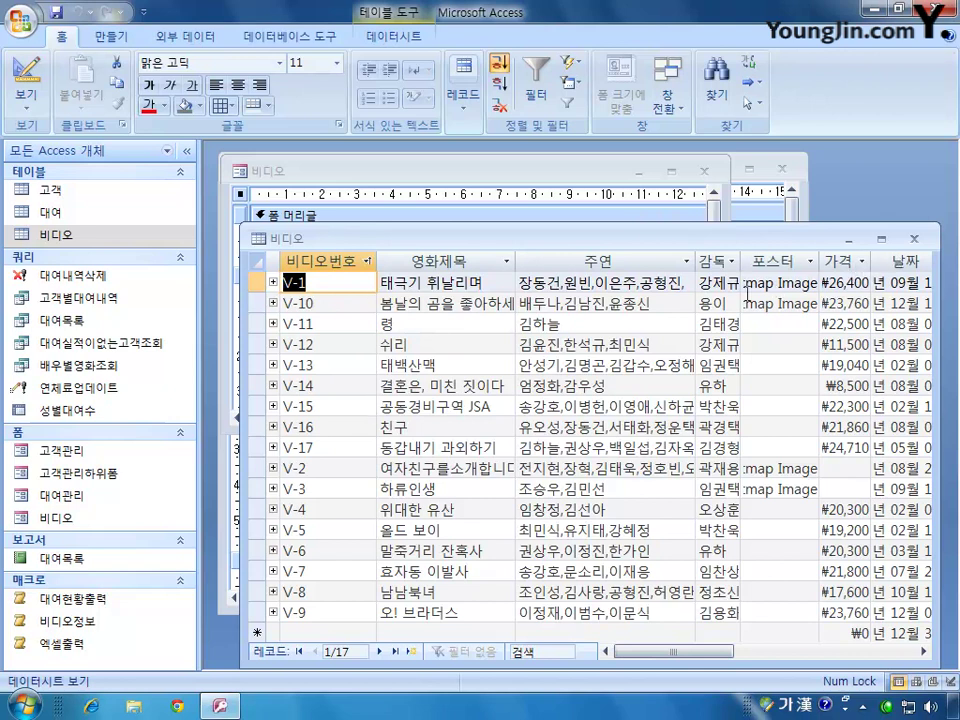
click(913, 239)
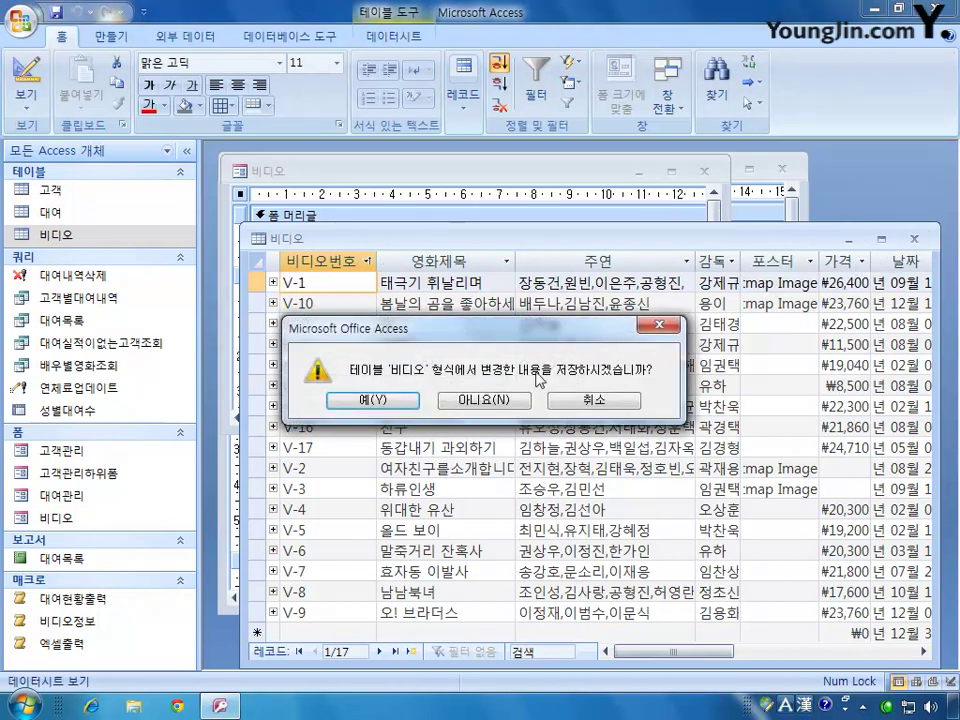
click(371, 398)
Step: Close the 비디오 form and the property sheet, leaving the 대여관리 form open in Design view
drag(464, 312, 422, 490)
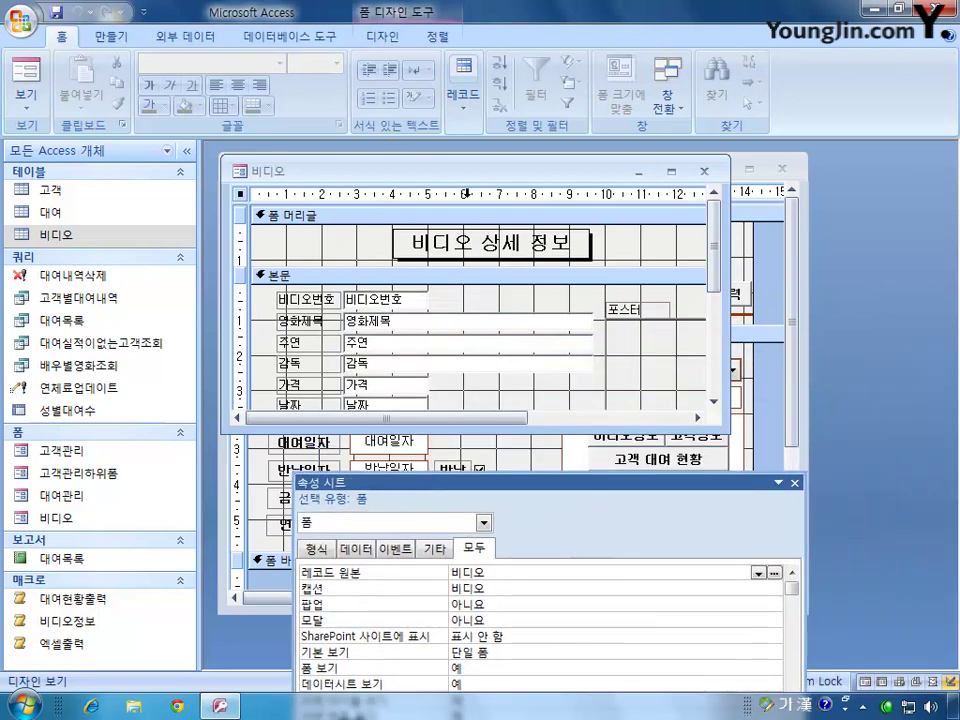
click(704, 171)
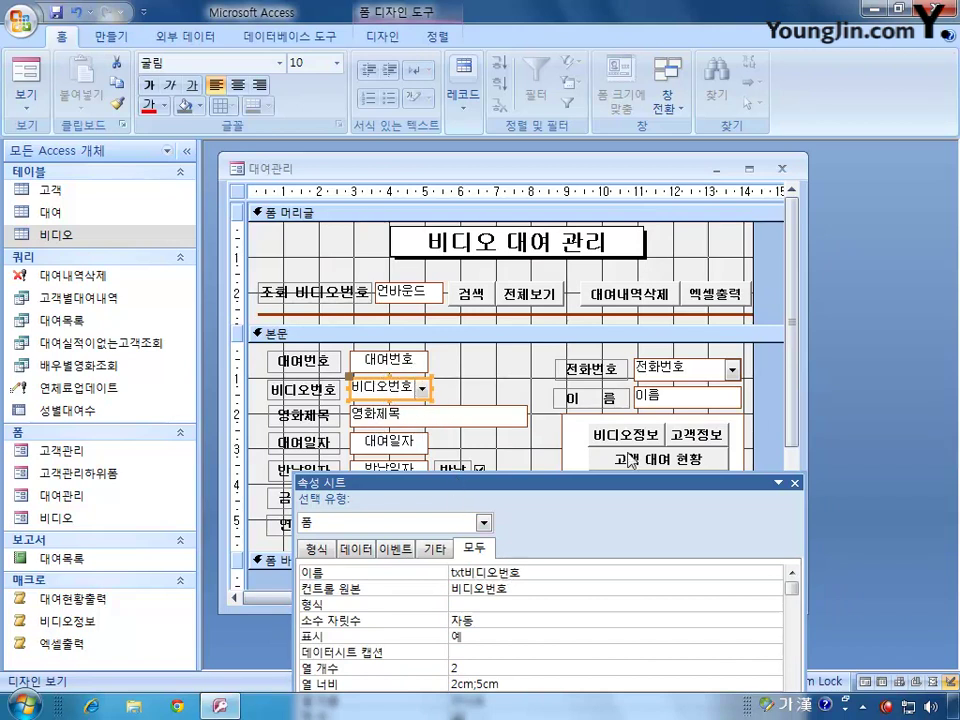
click(795, 483)
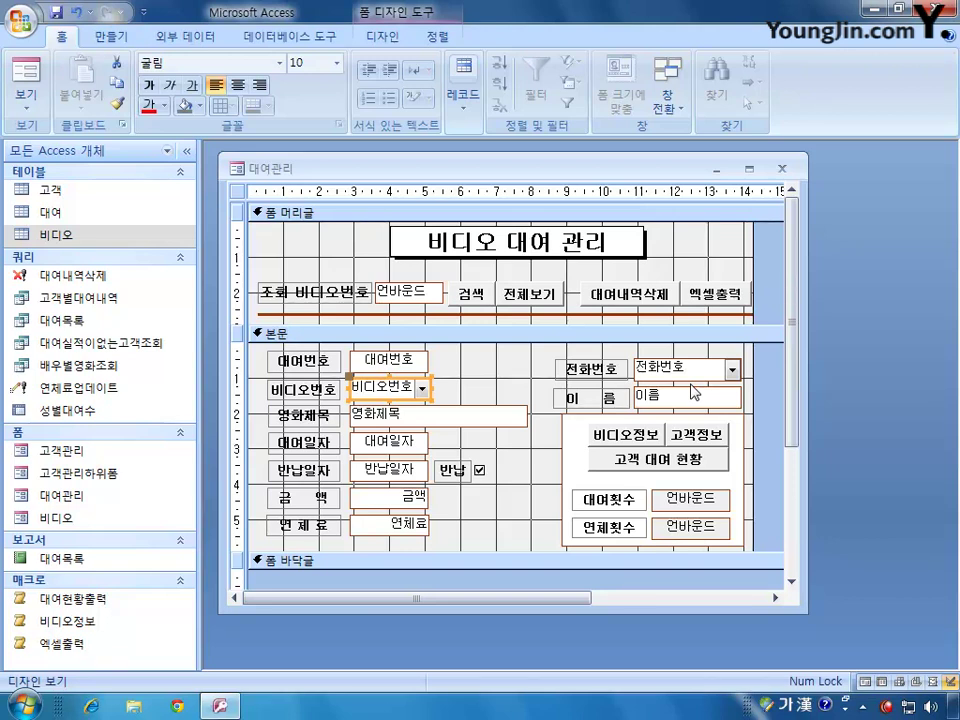
Step: Show the 대여관리 form's properties and select the cmd고객정보 button as the object to edit
double_click(237, 191)
drag(670, 483, 740, 287)
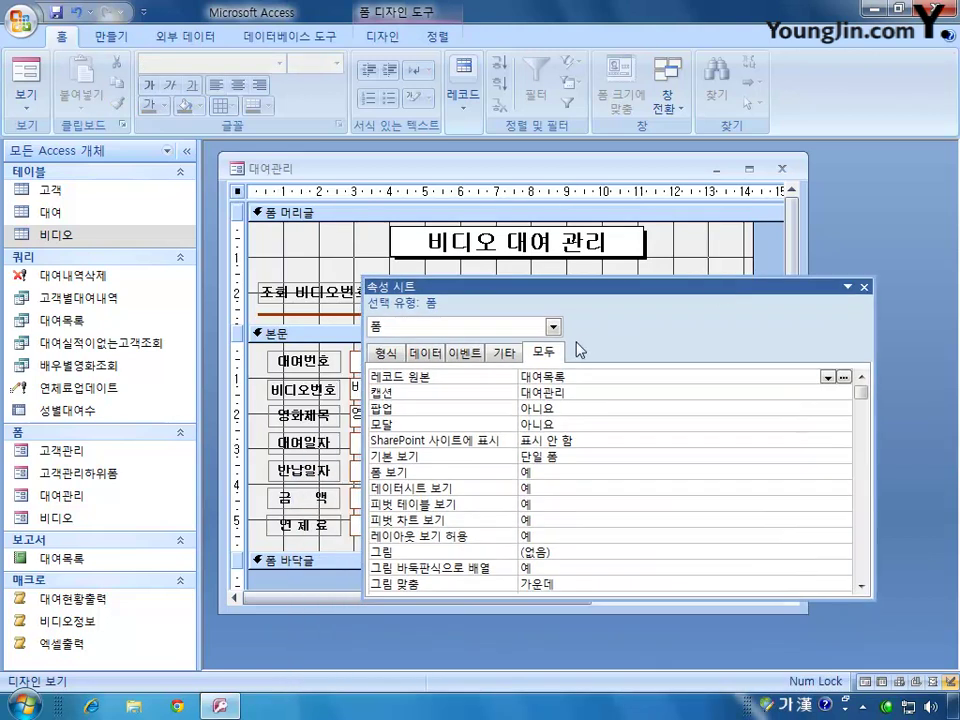
click(553, 327)
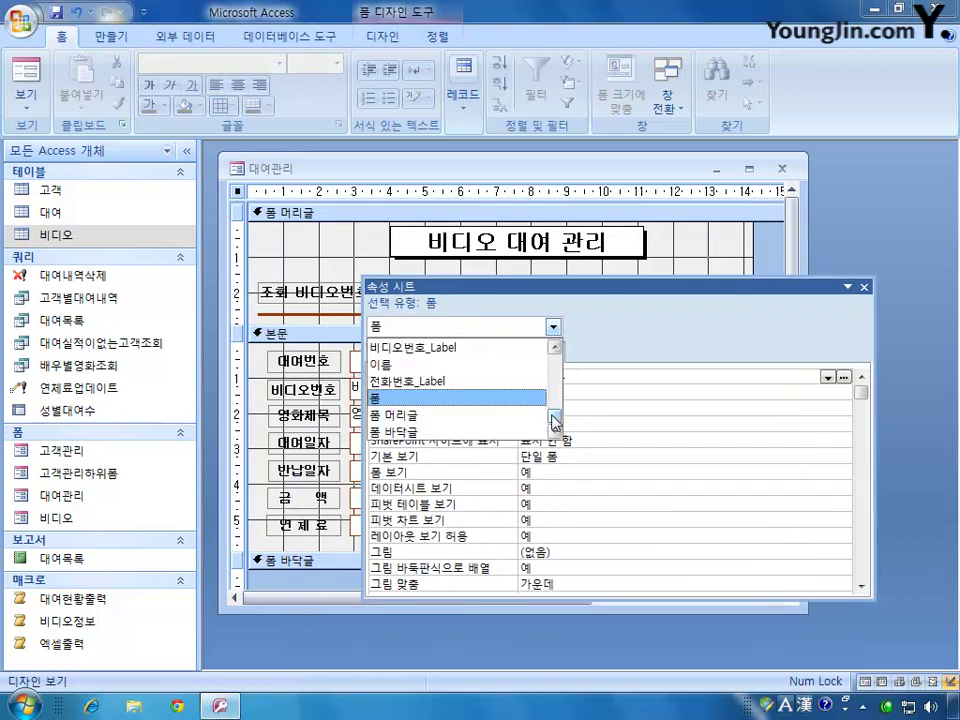
drag(555, 420, 558, 373)
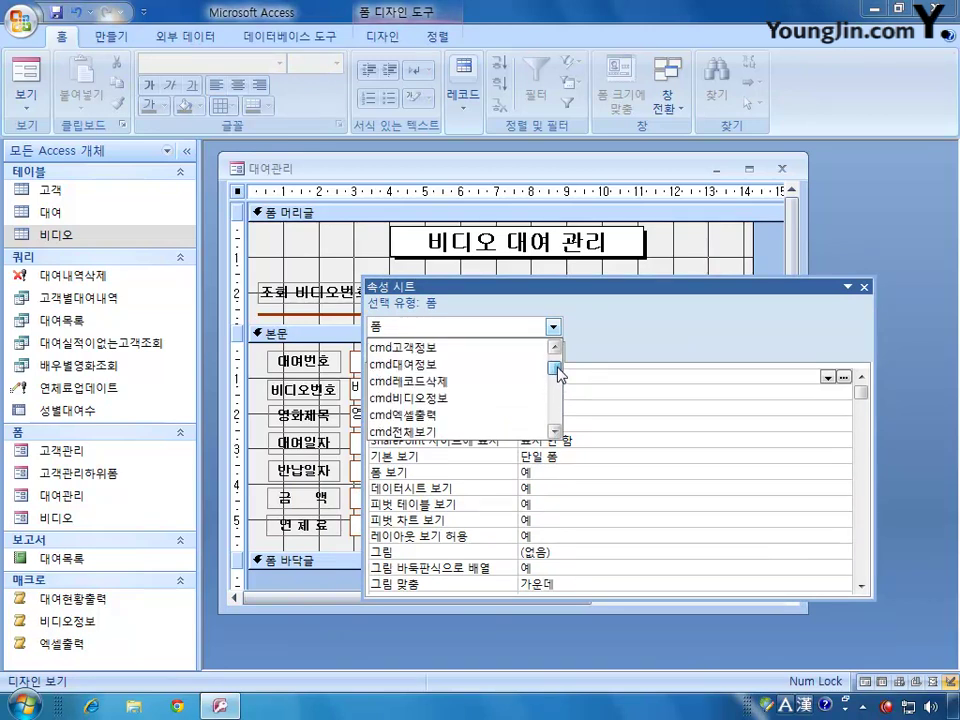
click(420, 347)
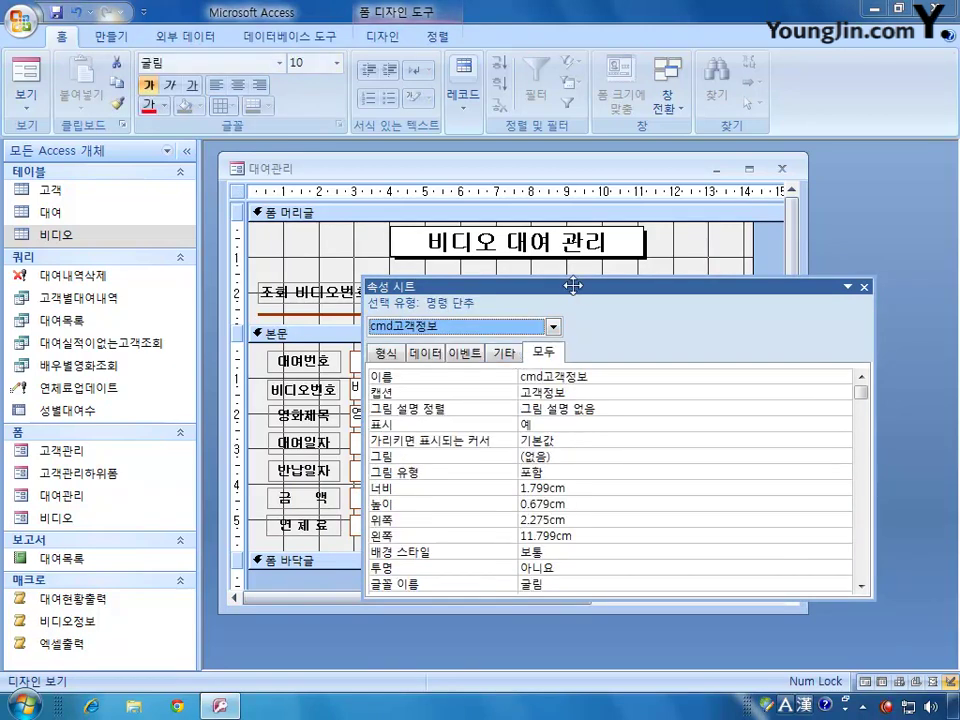
drag(574, 286, 341, 237)
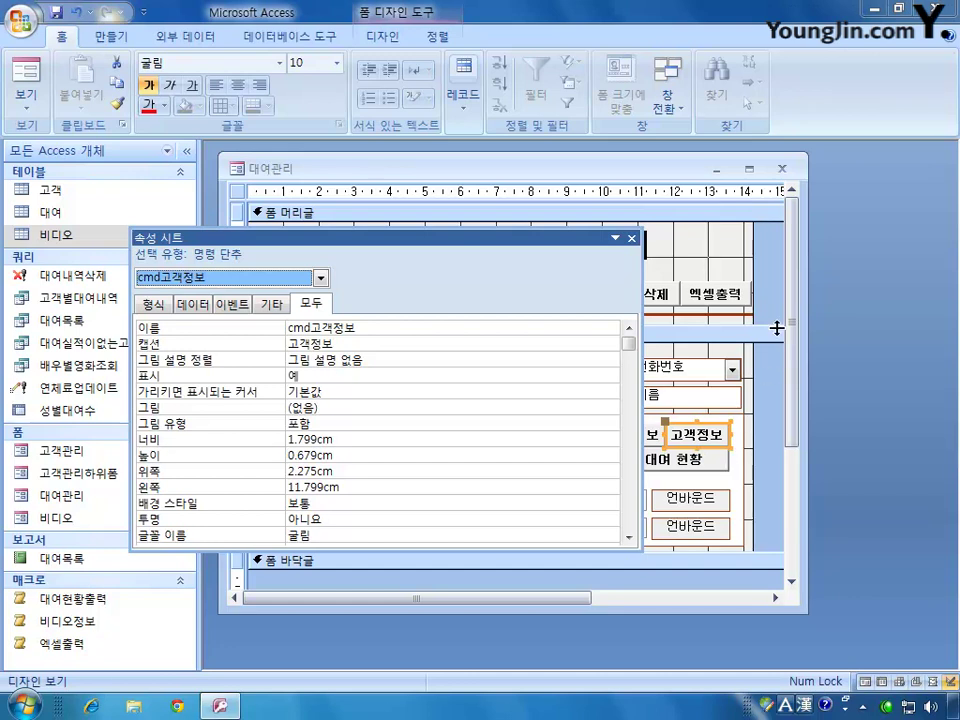
Step: Assign an event procedure to the cmd고객정보 button's On Click event and open its code
click(195, 304)
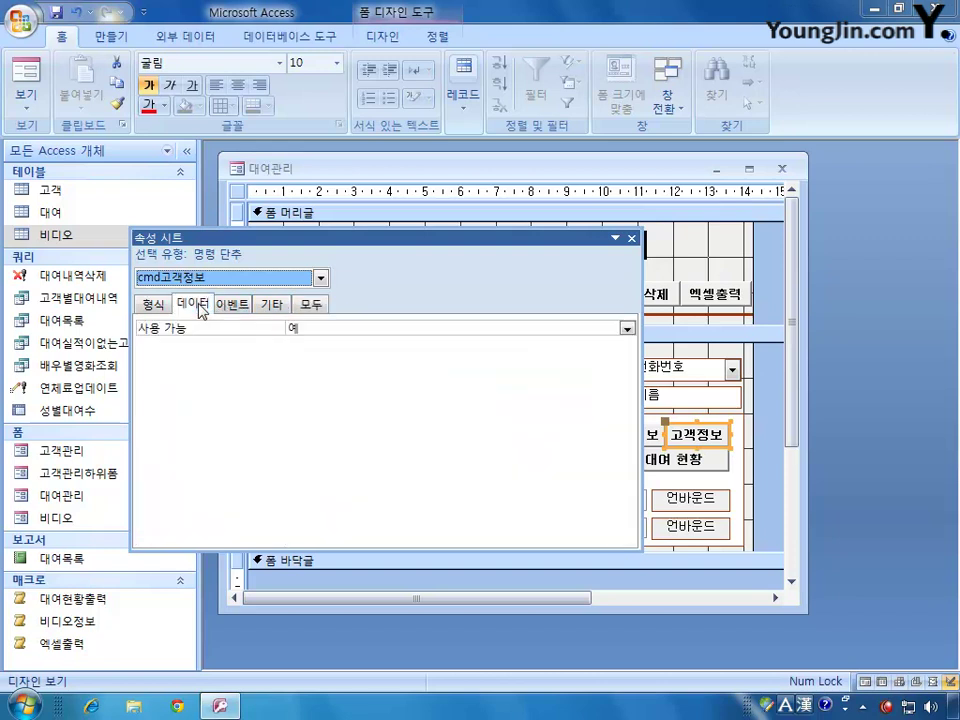
click(231, 304)
click(610, 328)
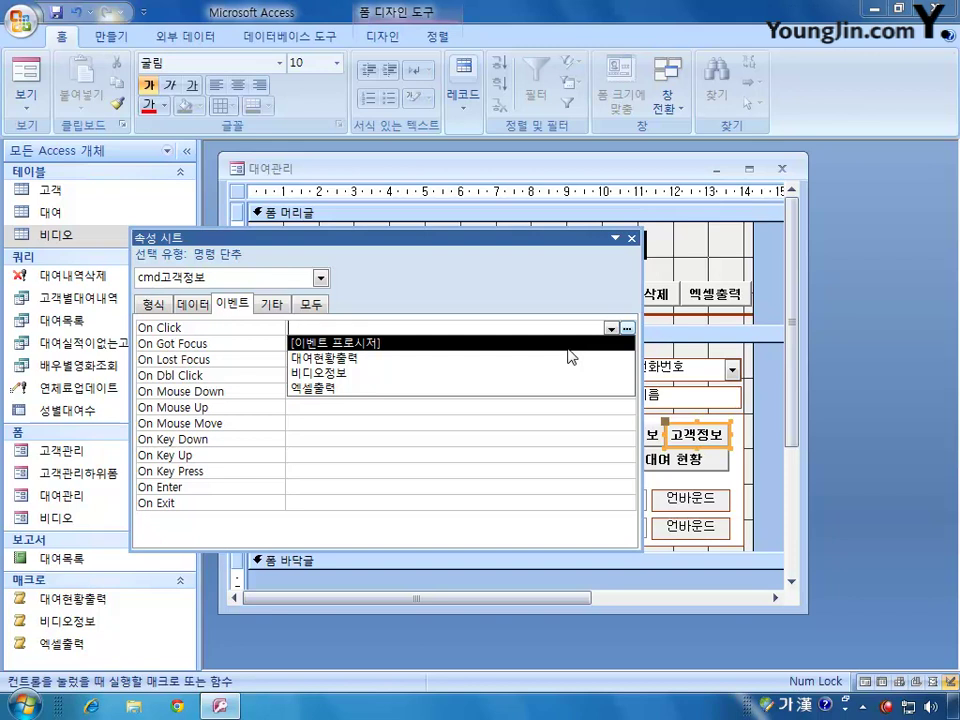
click(567, 345)
click(626, 332)
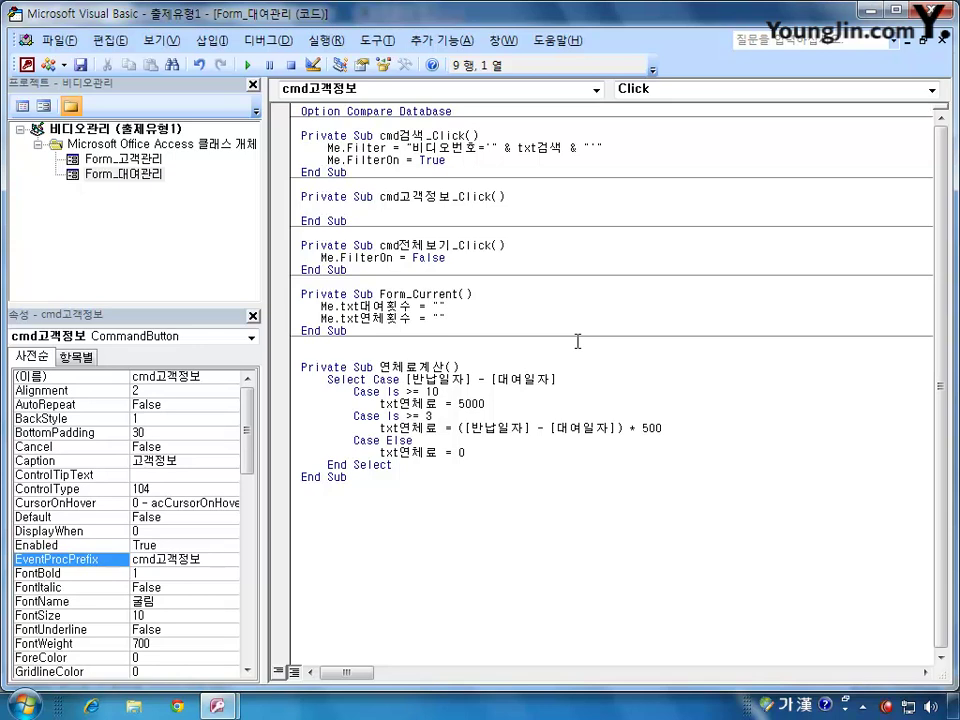
Step: Enter a DoCmd.OpenForm statement in cmd고객정보_Click with "고객관리" as the form name
text(docmd.oper)
key(BackSpace)
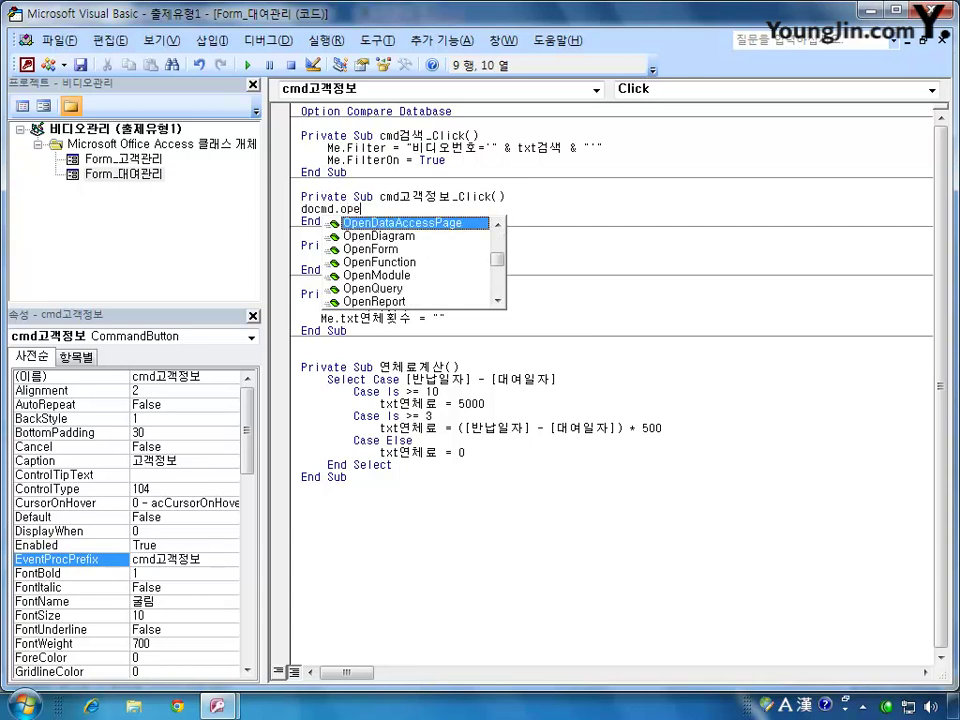
text(nform ")
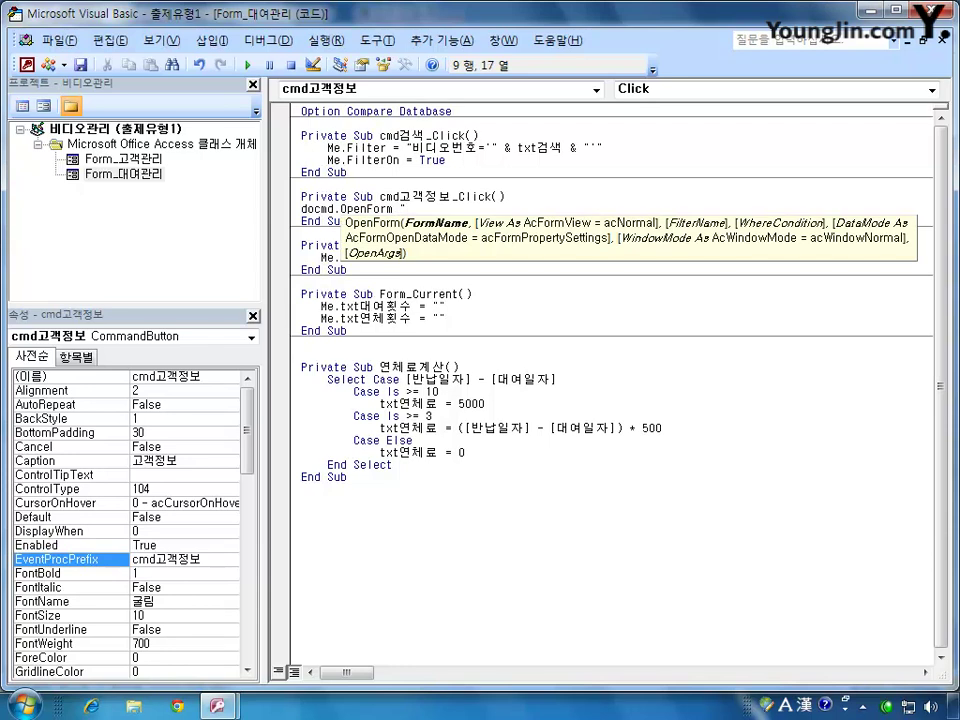
key(Hangul)
text(고객관리")
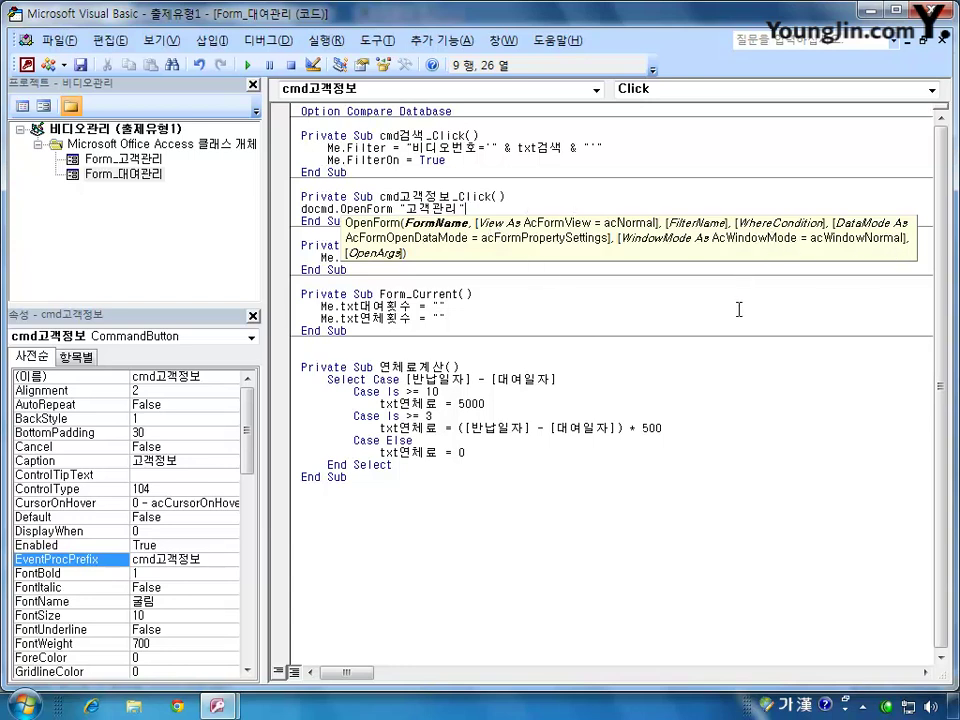
Step: Set the OpenForm view argument to acNormal and leave the FilterName argument empty
text(,)
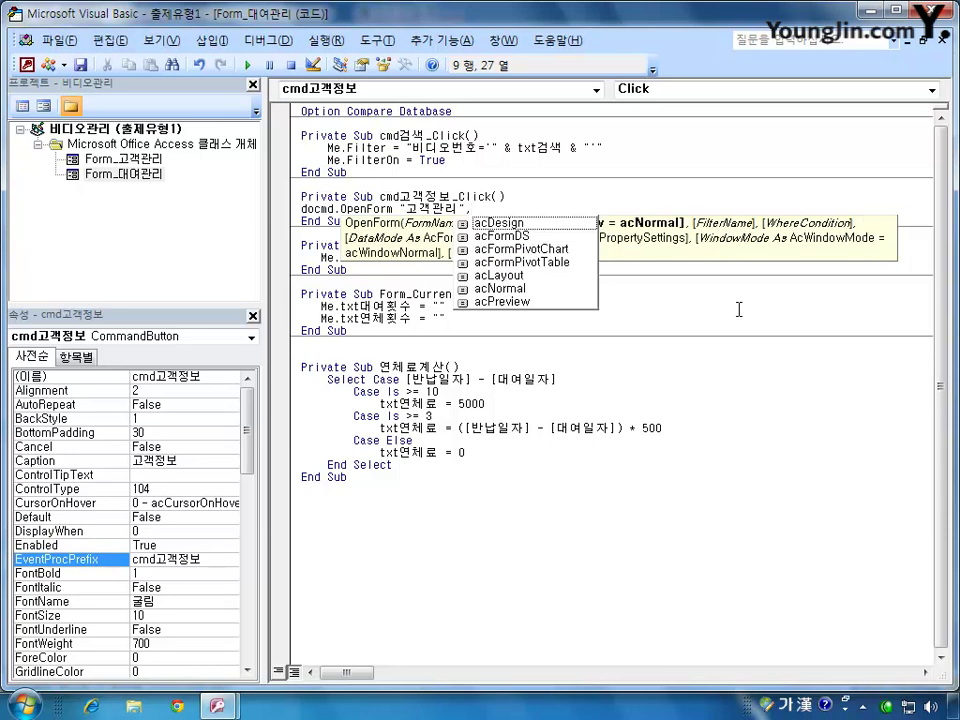
key(Down)
key(Down)
key(Down)
key(Down)
key(Down)
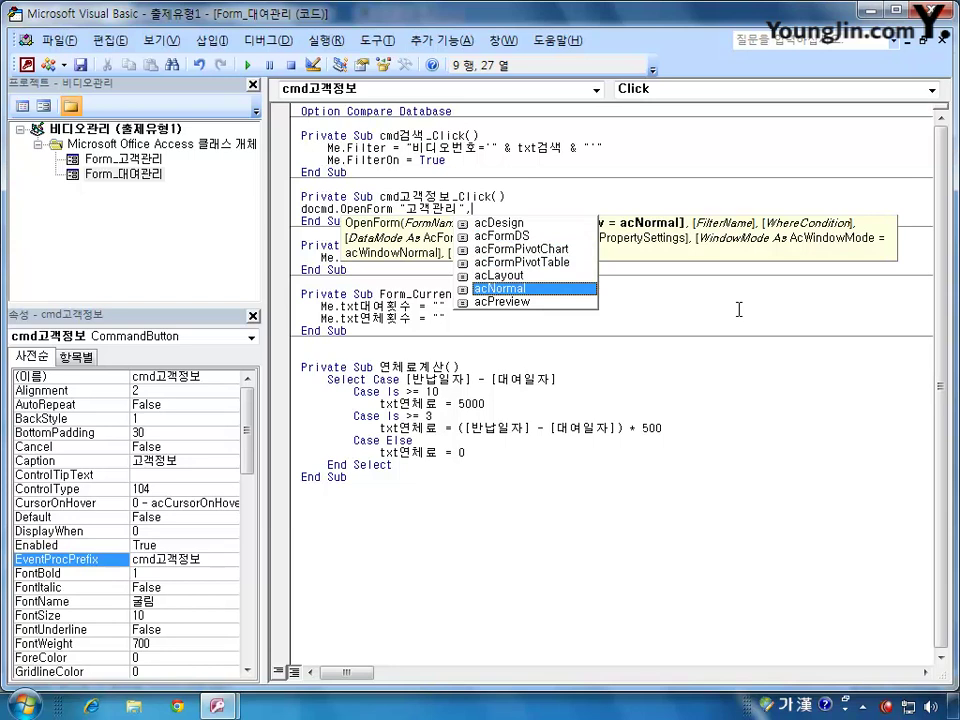
key(Tab)
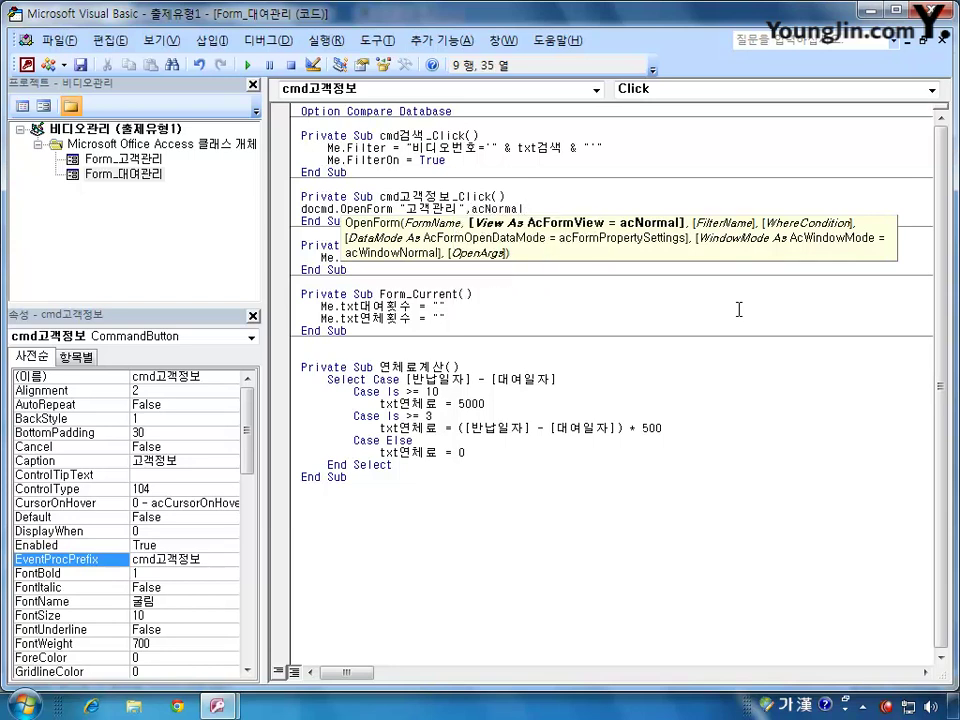
text(,)
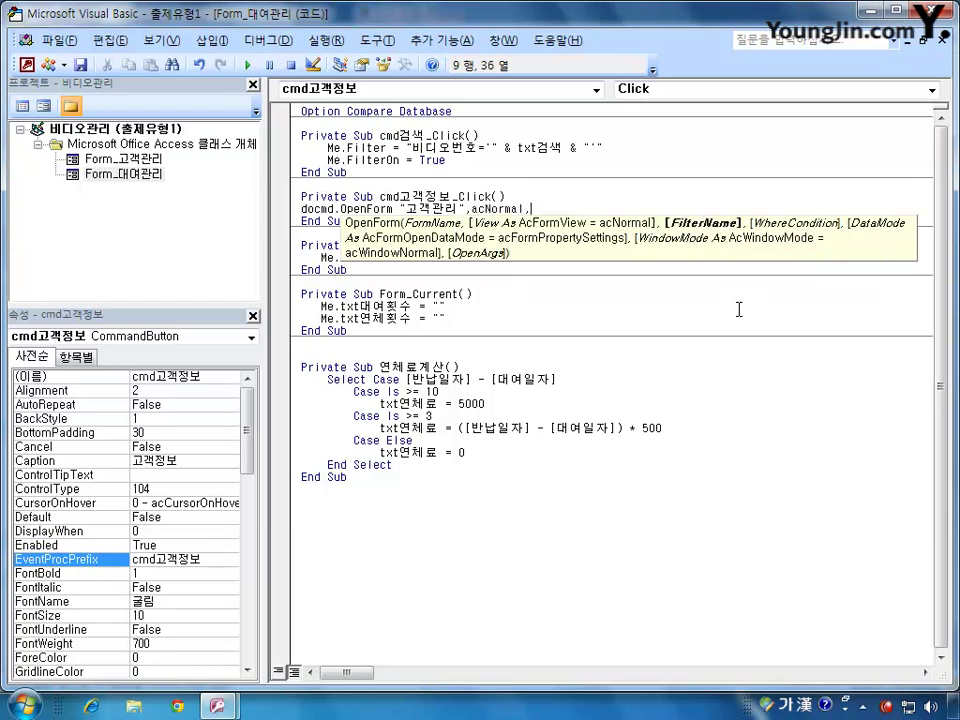
text(,)
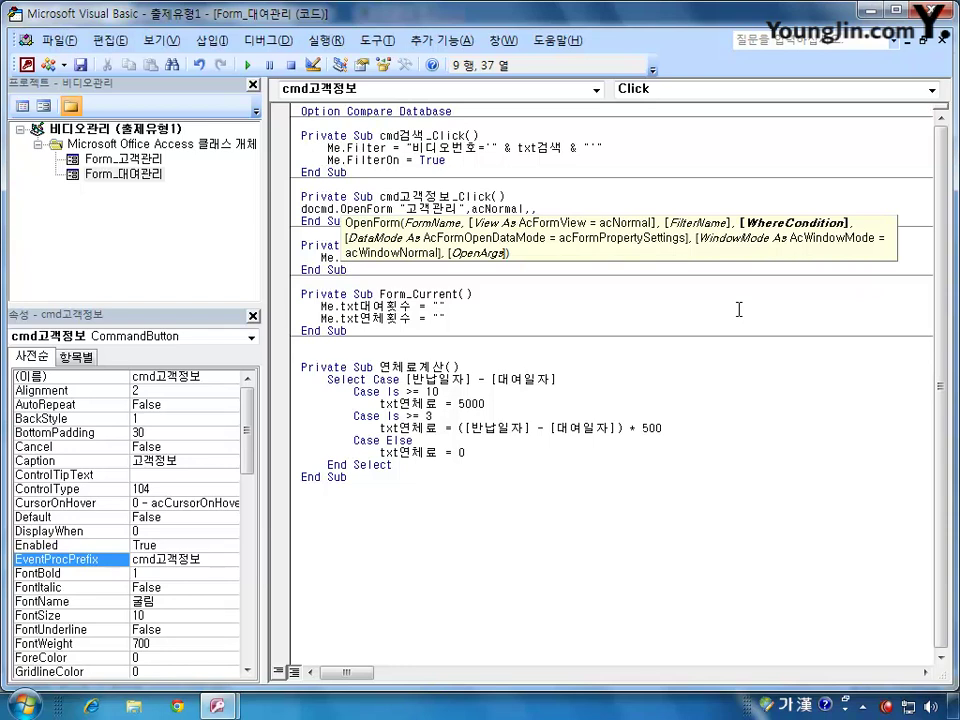
Step: Enter 고객ID = txt전화번호 as the OpenForm statement's WhereCondition
text(고객)
text(ID)
text( = )
text(tx)
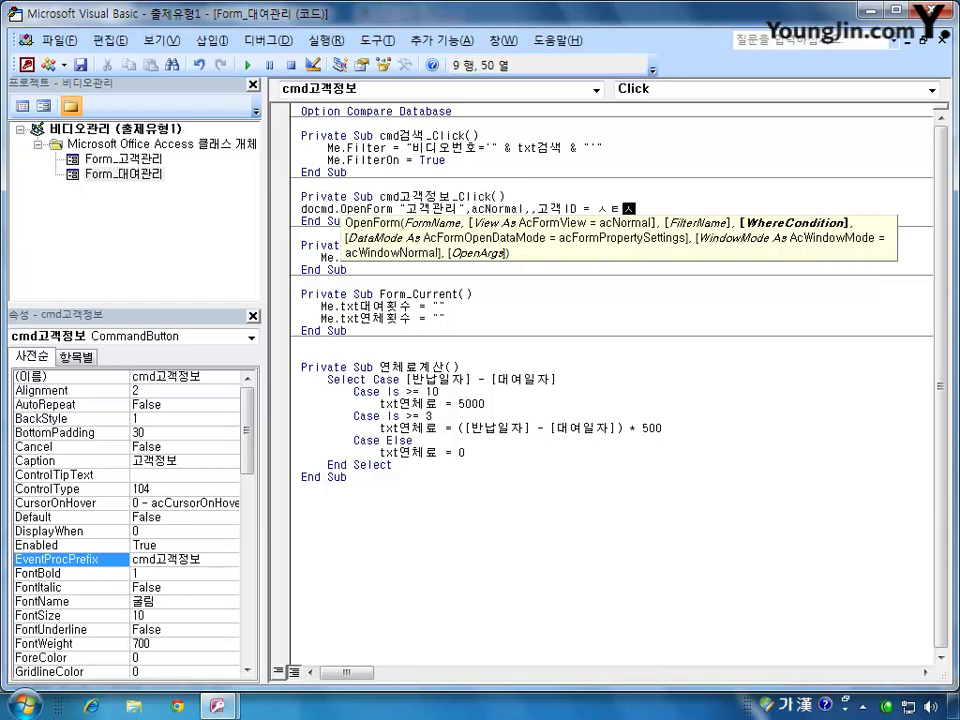
key(BackSpace)
key(BackSpace)
text(txt)
key(Hangul)
text(전화번호)
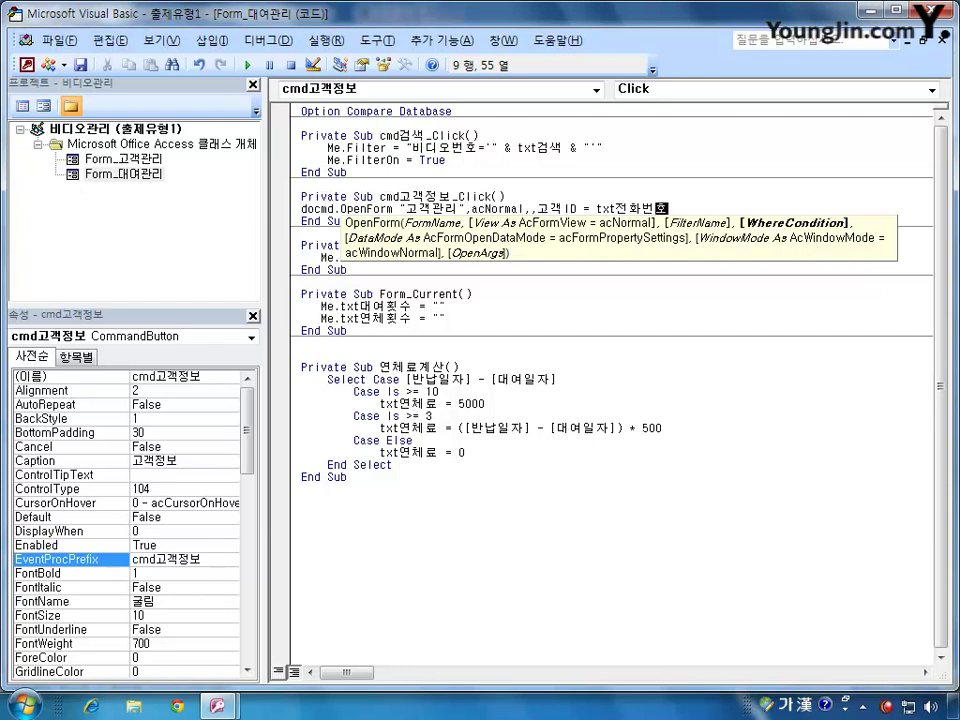
Step: Quote the condition's literal parts so that "고객ID = '" precedes txt전화번호 and "'" follows it
click(589, 206)
key(Right)
key(Right)
key(Right)
text(')
key(Right)
key(Right)
key(Right)
key(Right)
key(Right)
key(Right)
key(Right)
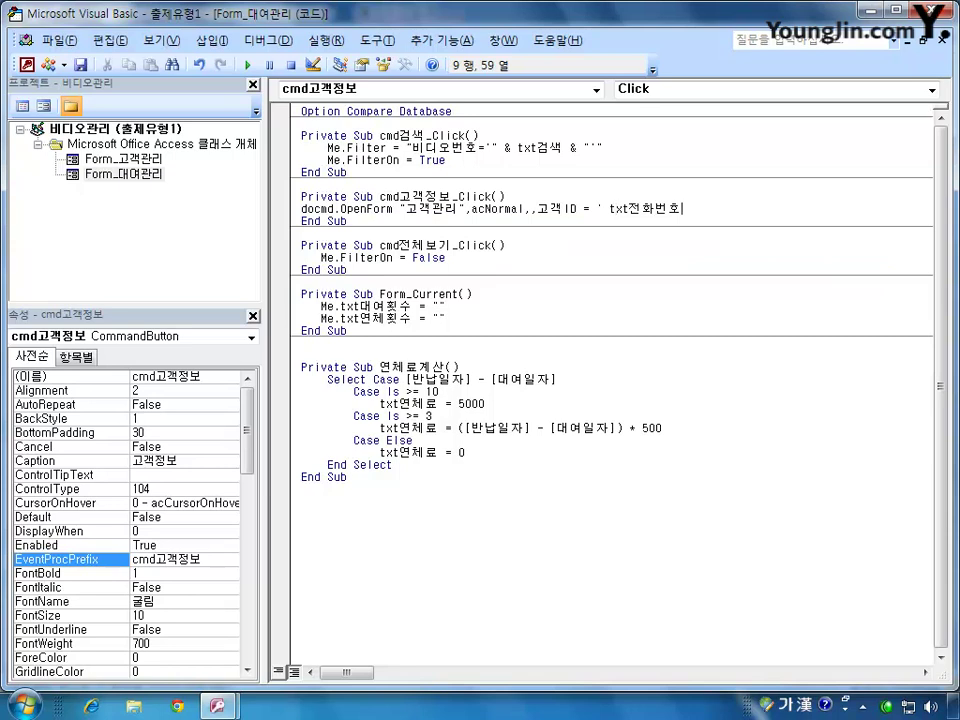
text(')
click(600, 210)
text(")
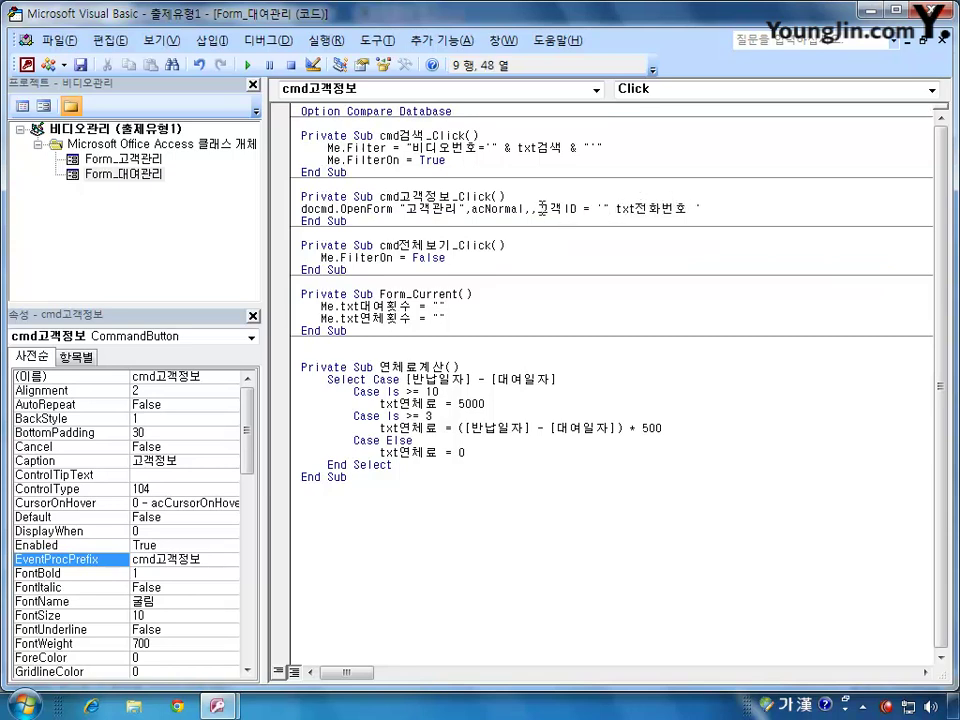
click(714, 208)
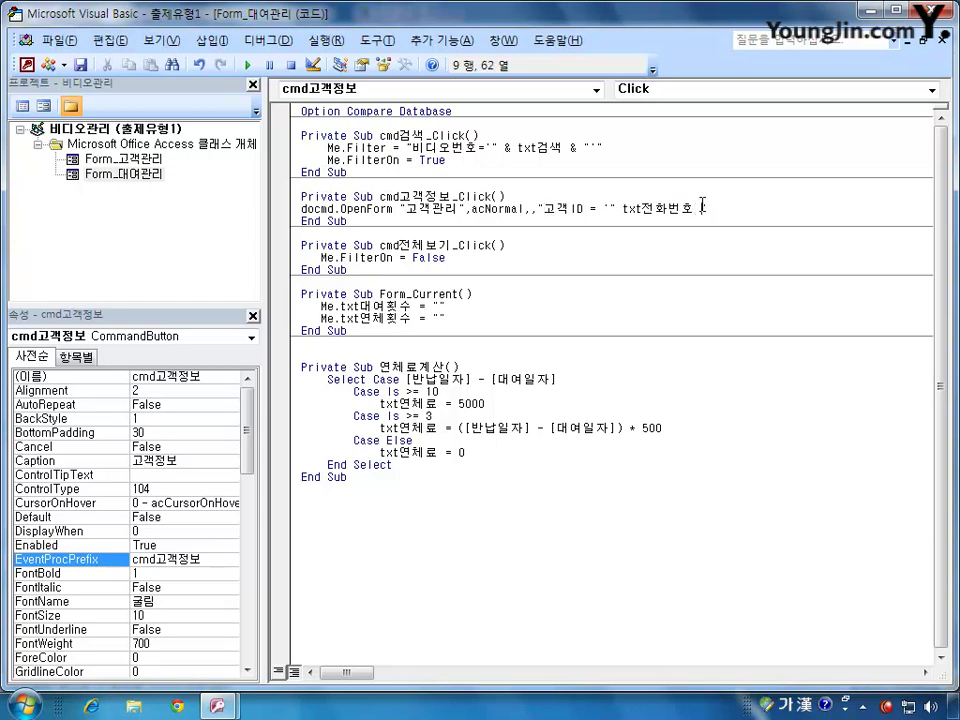
key(BackSpace)
text("'")
Step: Join the quoted parts and txt전화번호 with & operators on both sides and complete the OpenForm line
click(622, 208)
text(&)
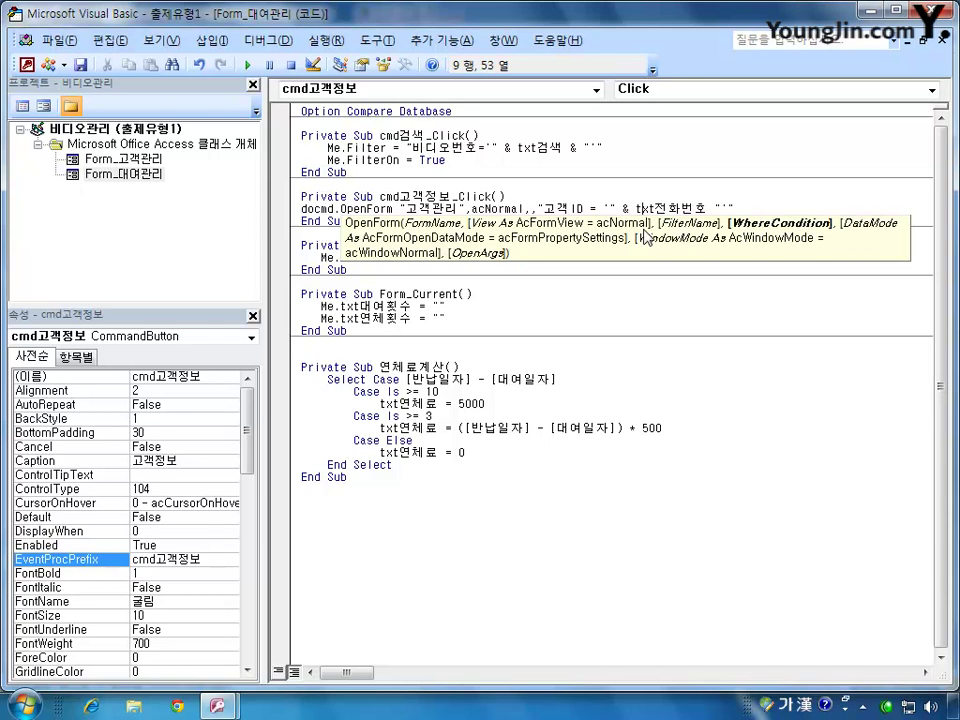
key(Right)
key(Right)
key(Right)
key(Right)
key(Right)
key(Right)
key(Right)
text(&)
click(465, 196)
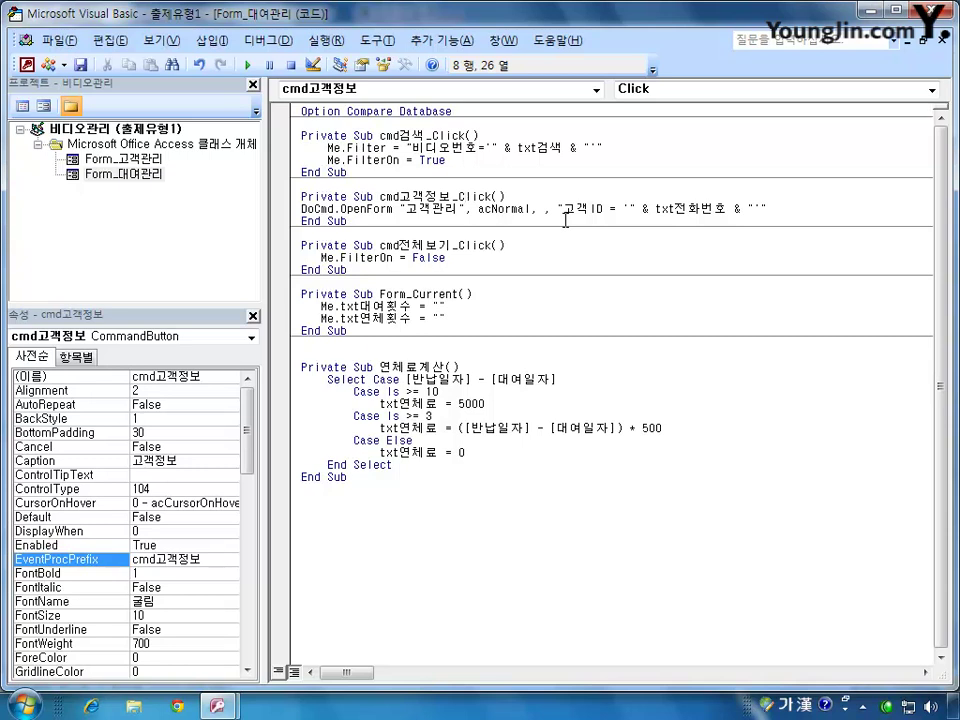
click(656, 210)
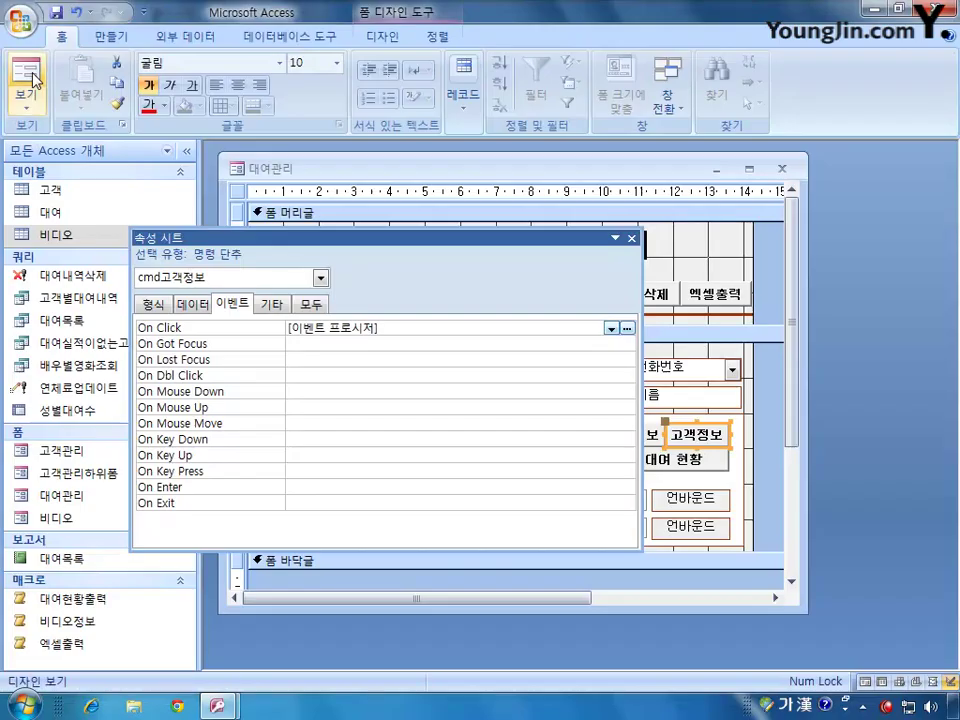
Step: Move the property sheet off the 대여관리 form's controls and close it
click(23, 64)
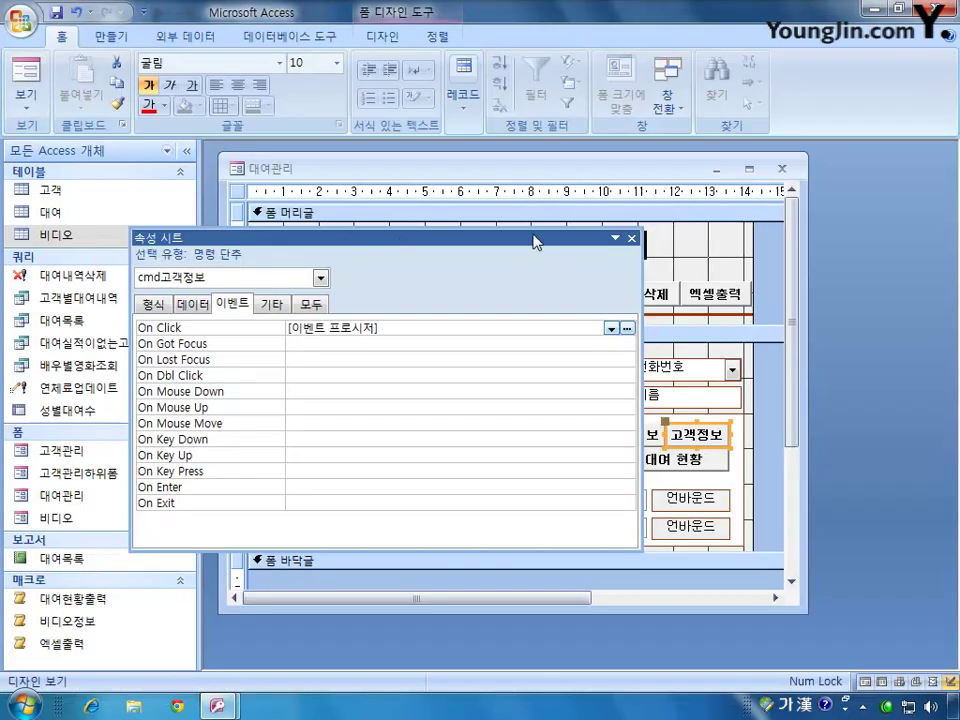
drag(392, 244, 528, 260)
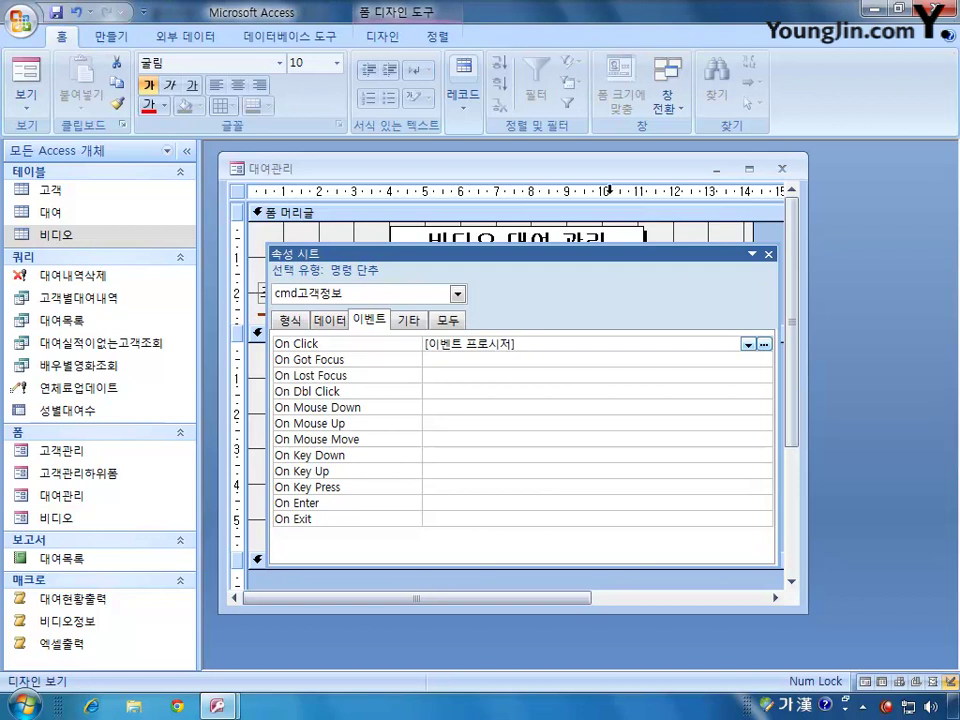
drag(621, 256, 669, 518)
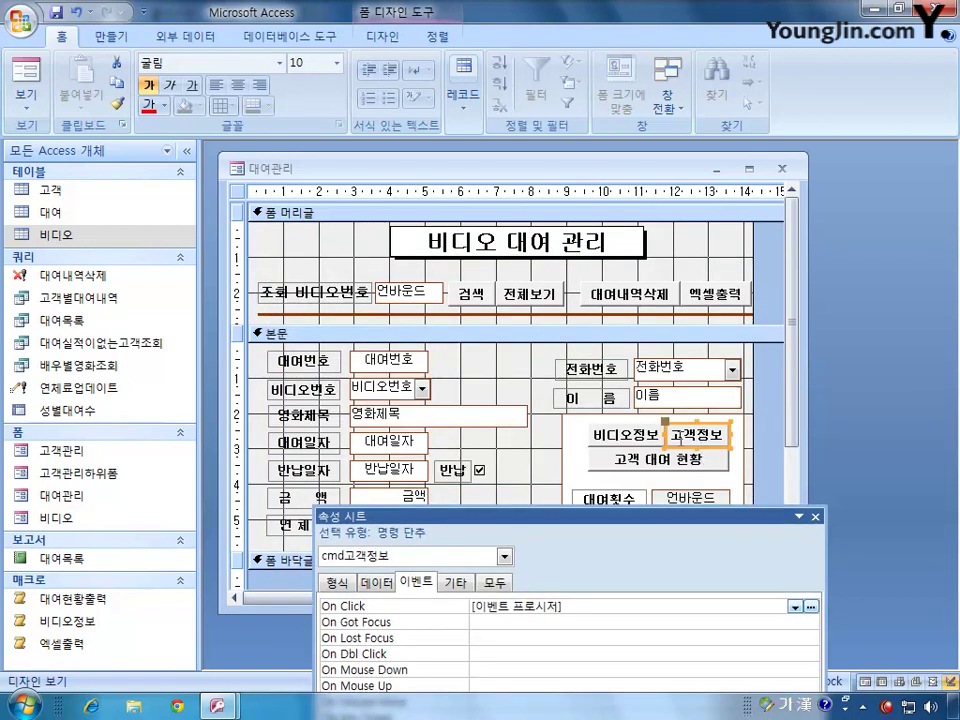
click(815, 517)
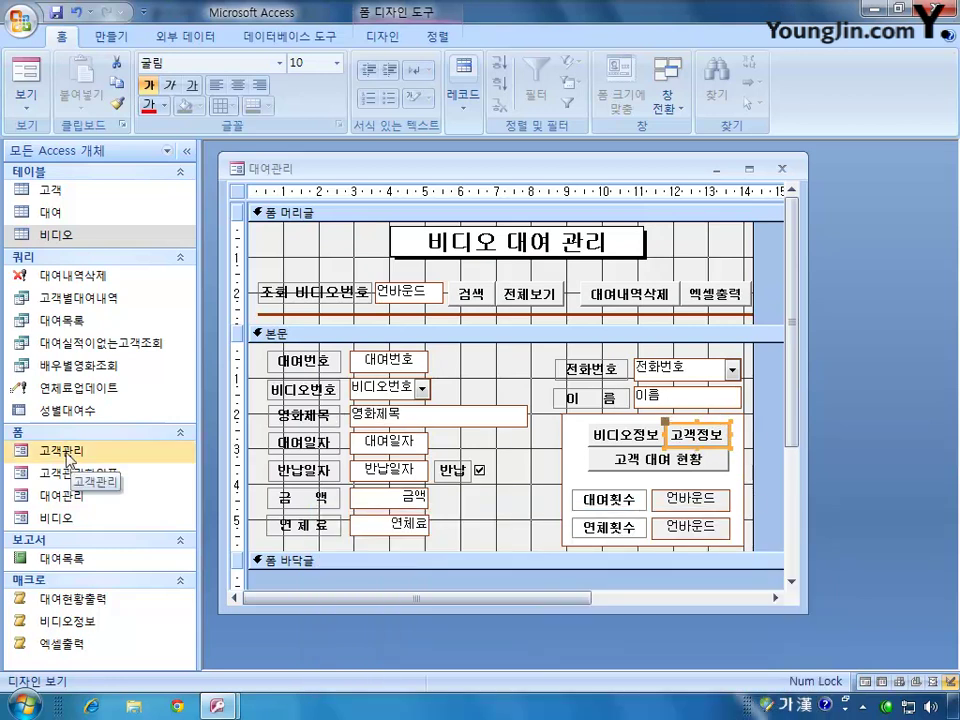
Step: Open the 고객관리 form in design view and check its record source among all of the form's properties
right_click(68, 460)
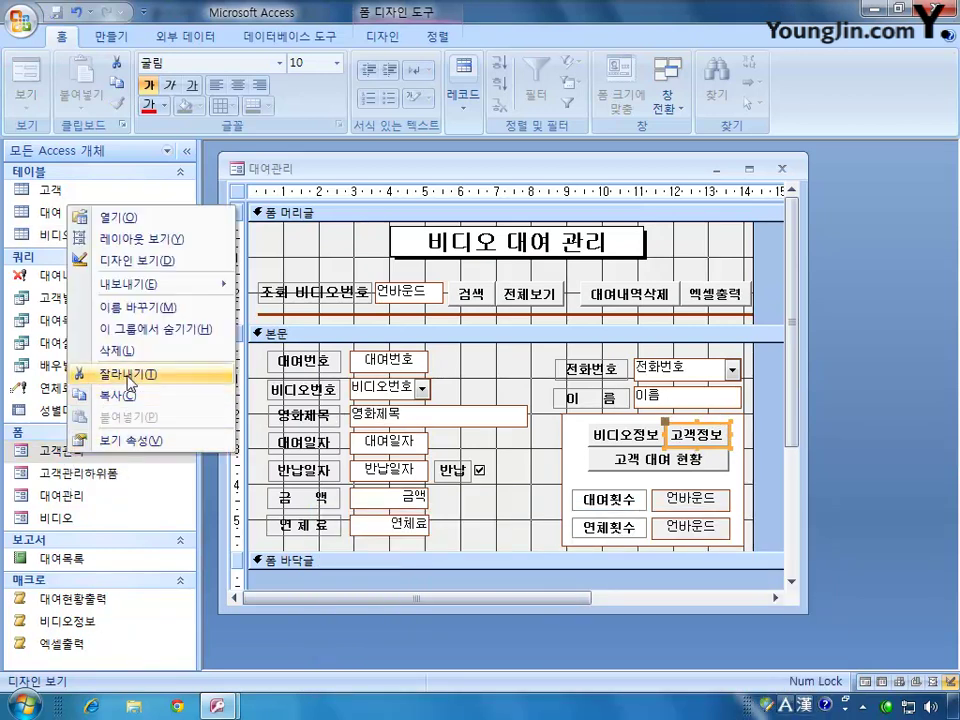
click(130, 260)
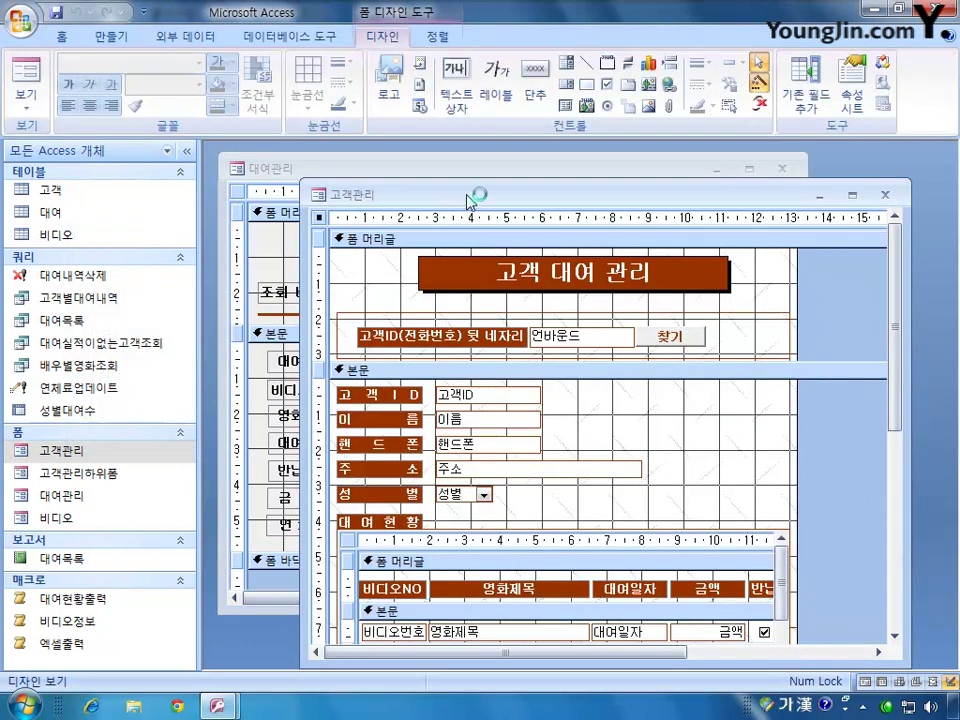
drag(476, 197, 448, 180)
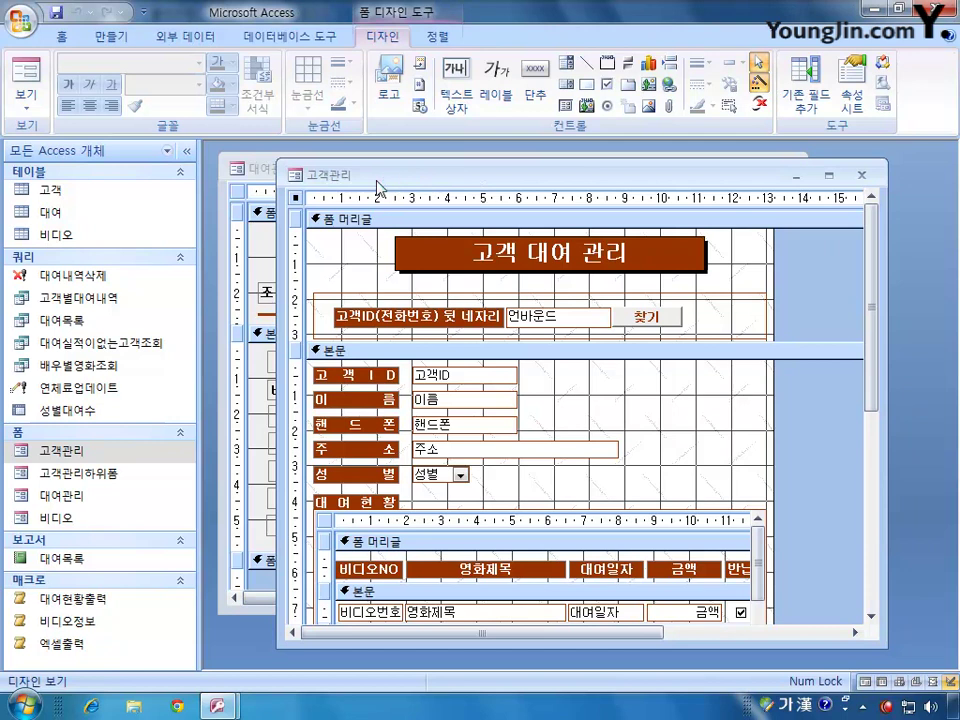
double_click(296, 198)
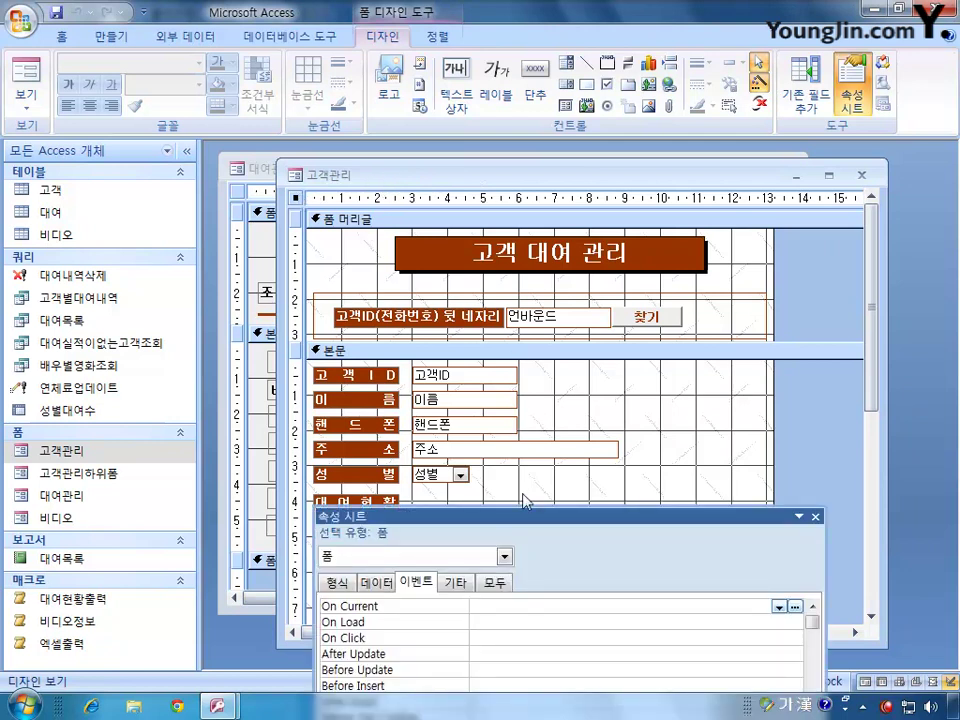
drag(509, 525, 545, 294)
click(531, 350)
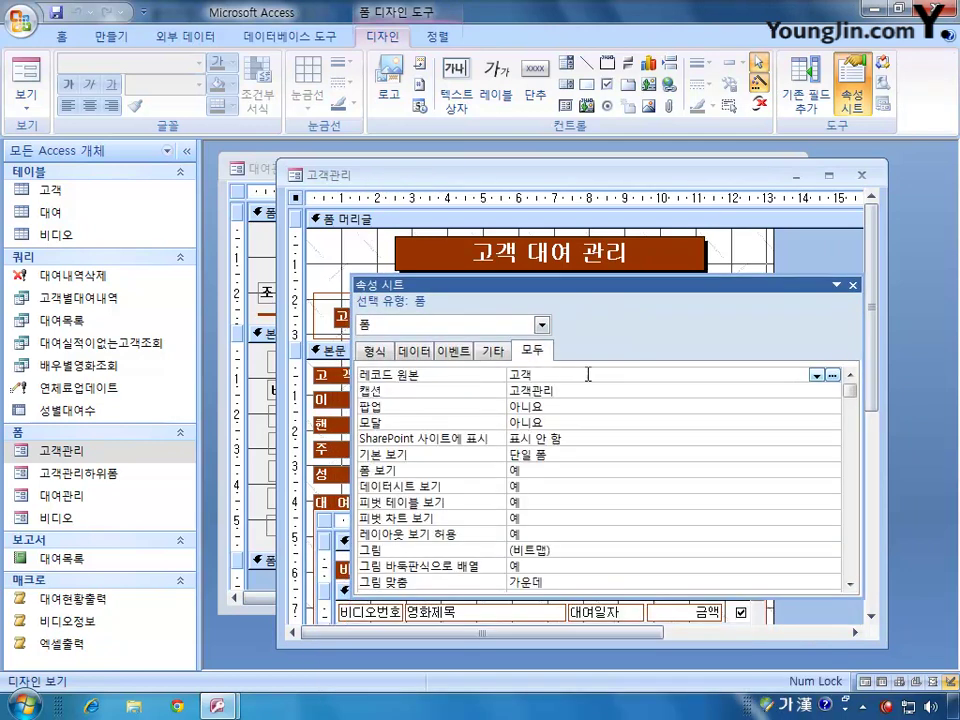
Step: View the 고객 table that feeds the 고객관리 form, and close the table and the form
double_click(73, 190)
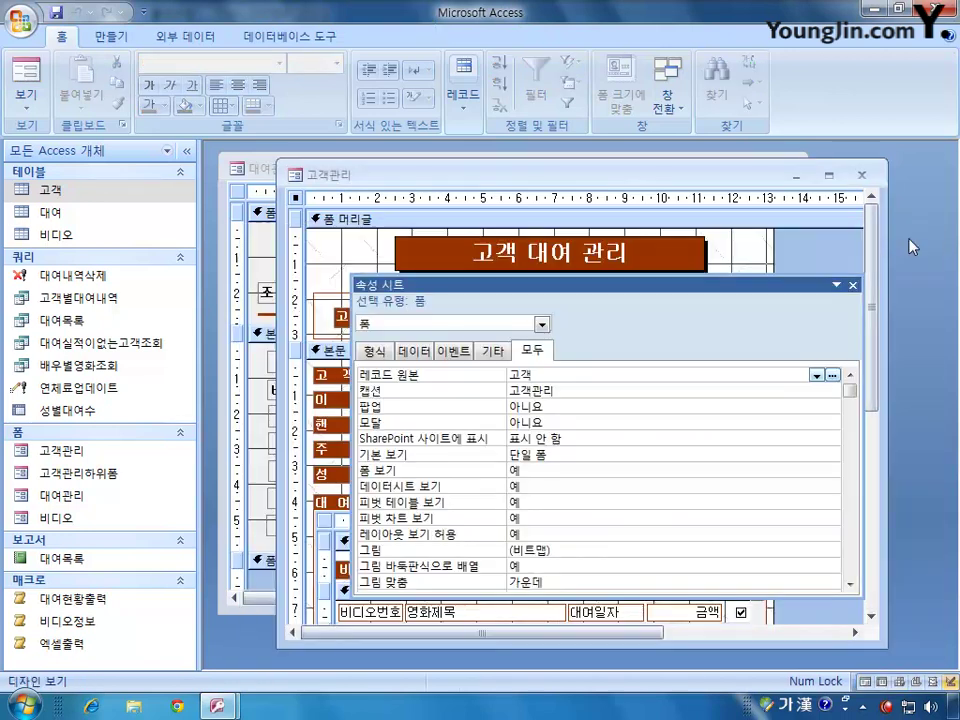
click(913, 238)
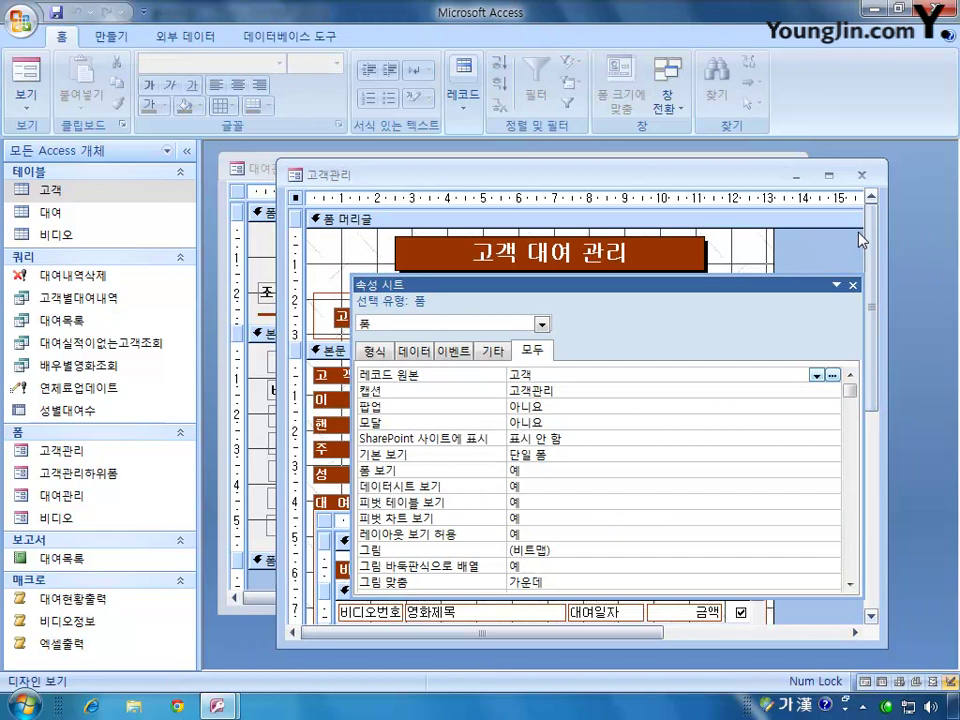
click(853, 285)
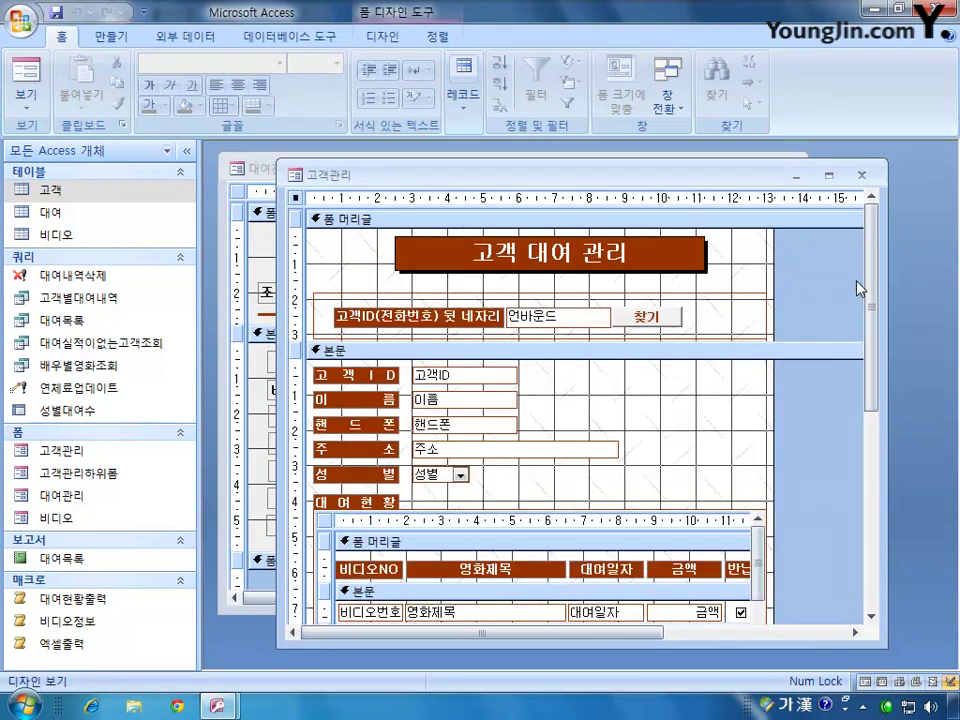
click(861, 176)
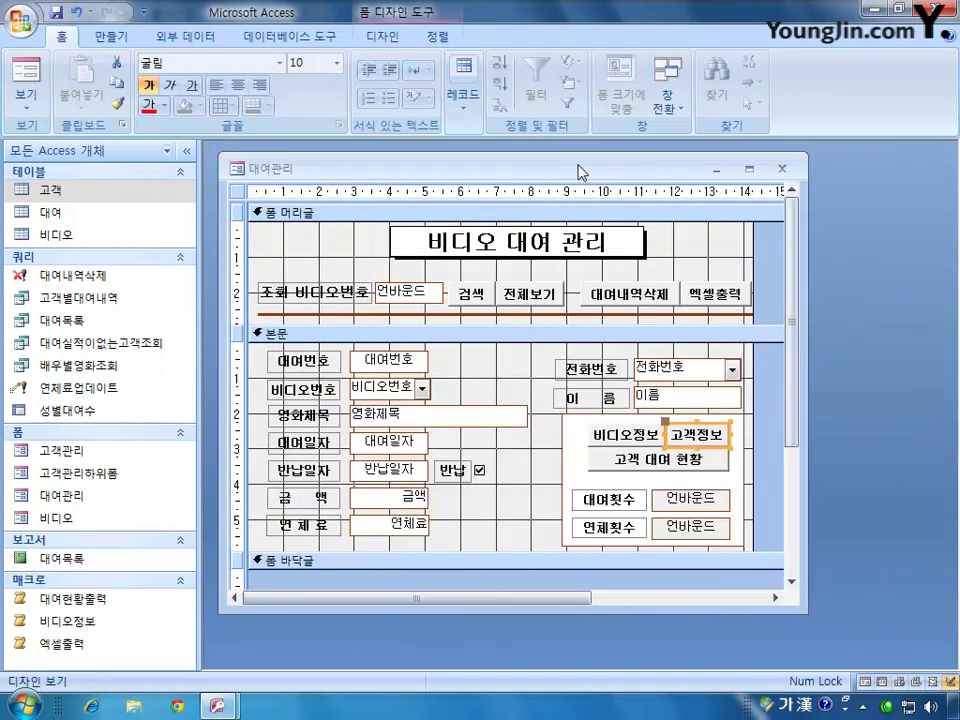
Step: Check the name and control source of the 전화번호 combo box on the 대여관리 form
drag(579, 169, 631, 183)
drag(450, 182, 407, 175)
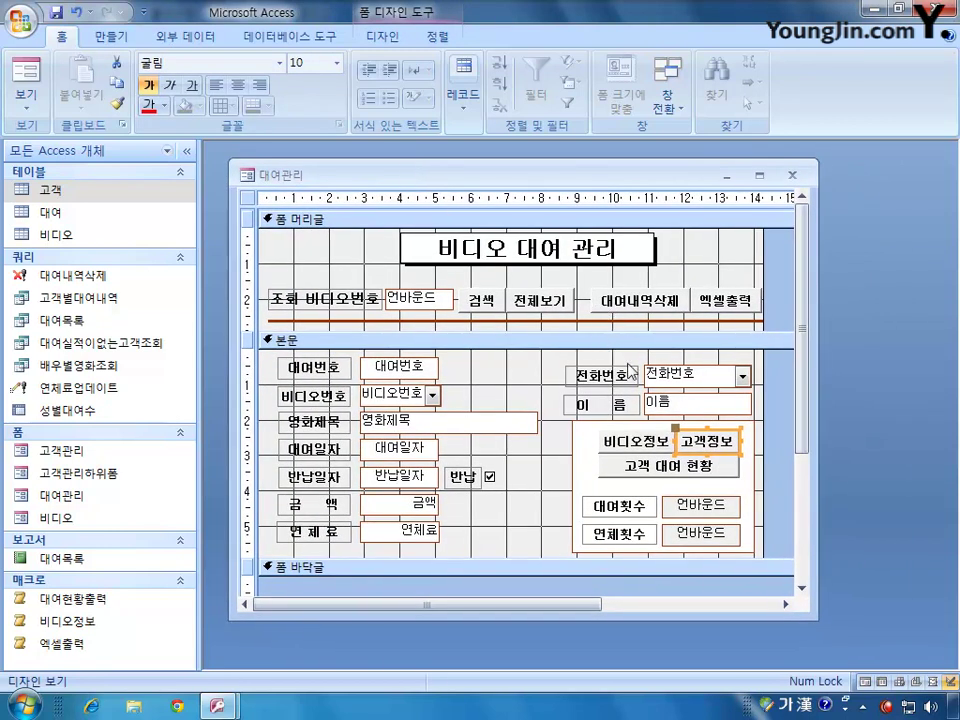
click(690, 373)
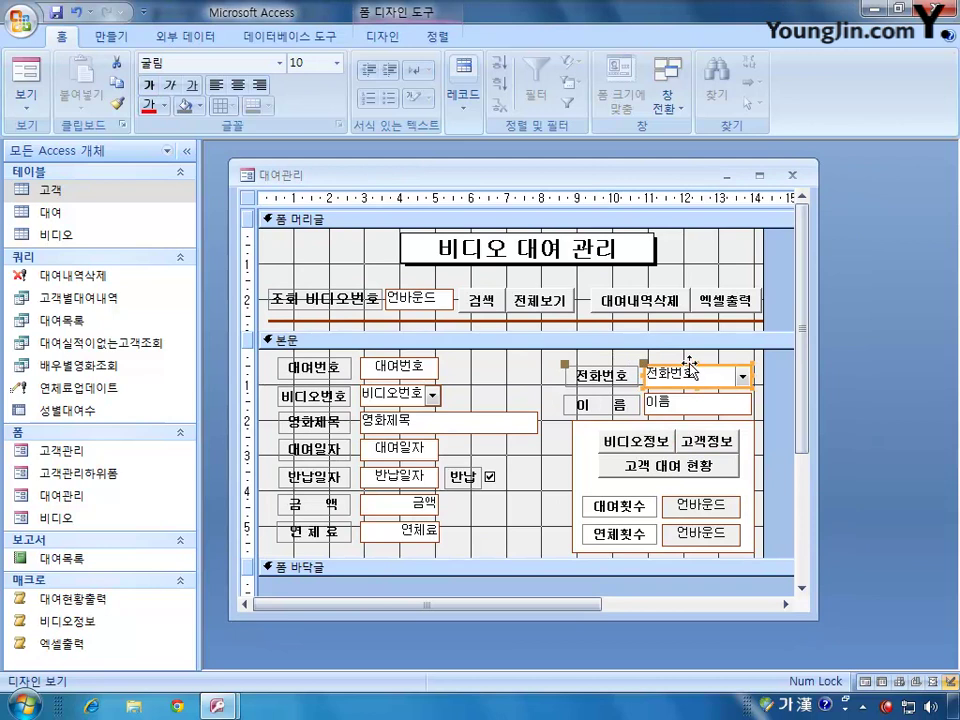
double_click(693, 372)
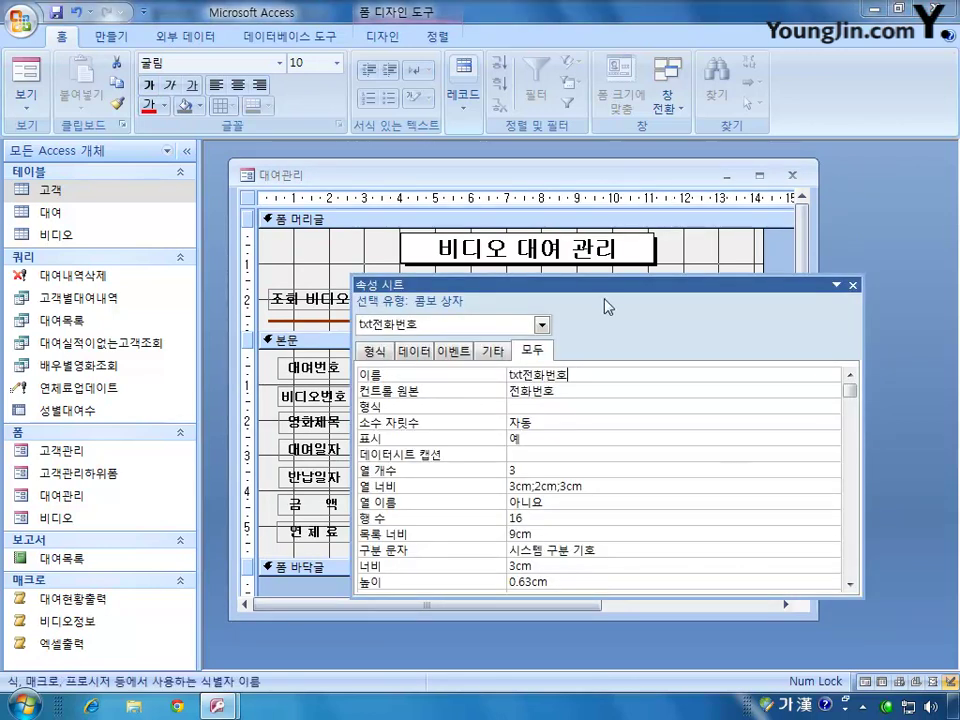
drag(607, 289, 618, 402)
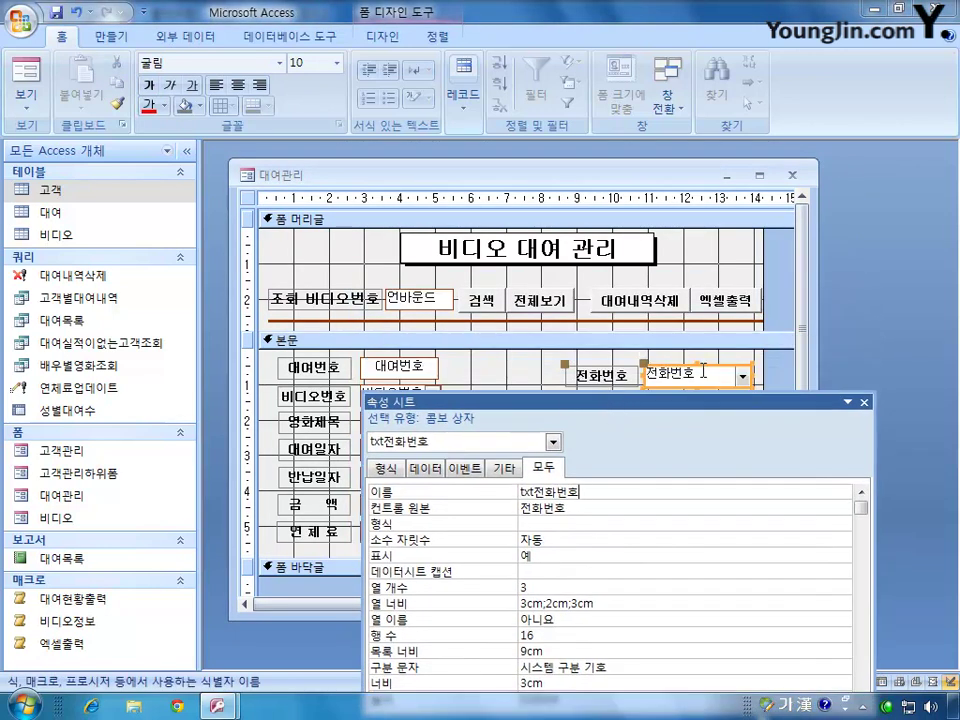
click(590, 506)
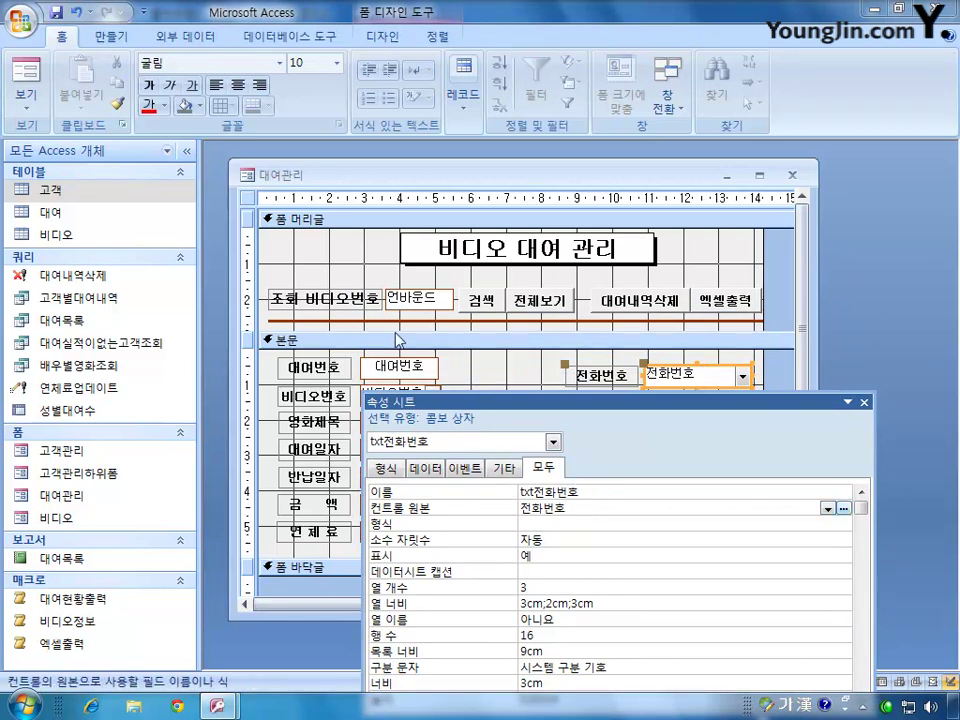
Step: Check the 대여관리 form's record source and examine the fields of the 대여목록 query, closing the query and properties
click(251, 203)
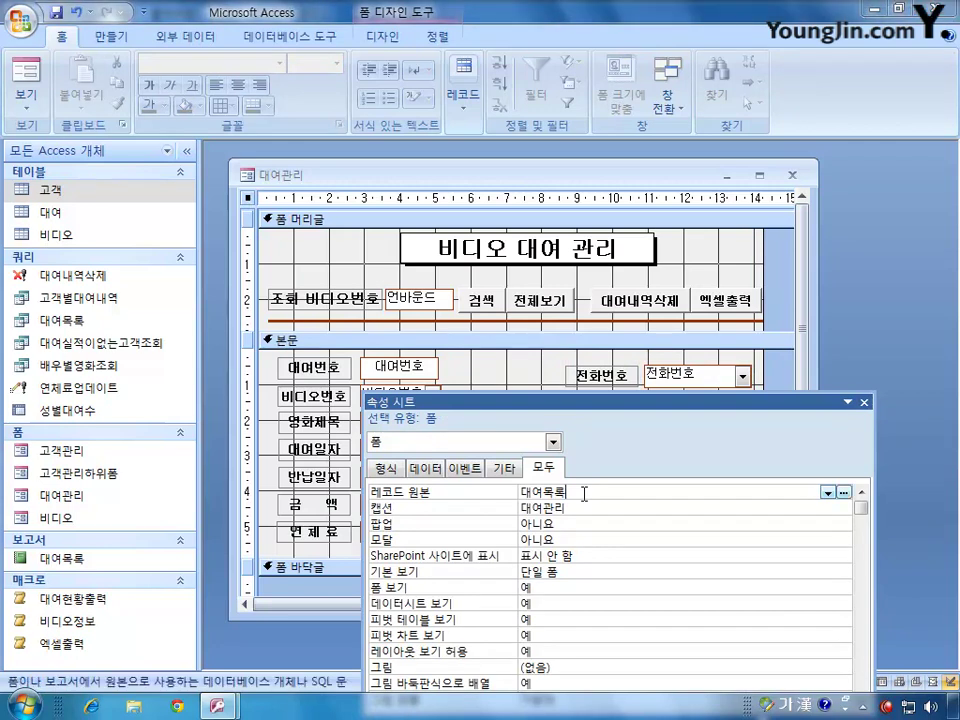
double_click(93, 323)
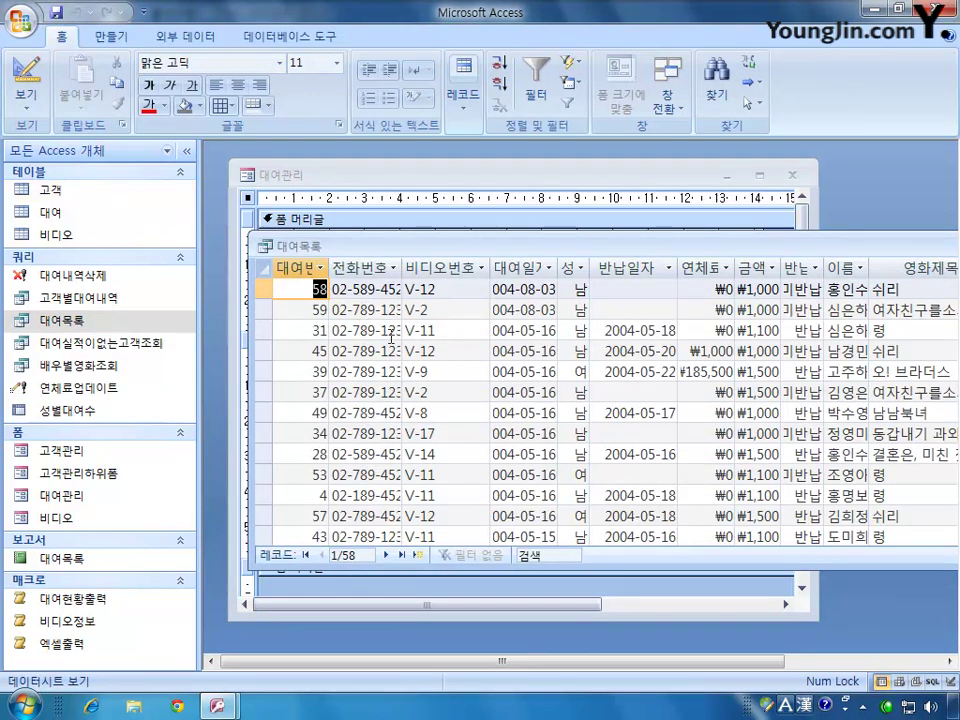
drag(606, 250, 554, 252)
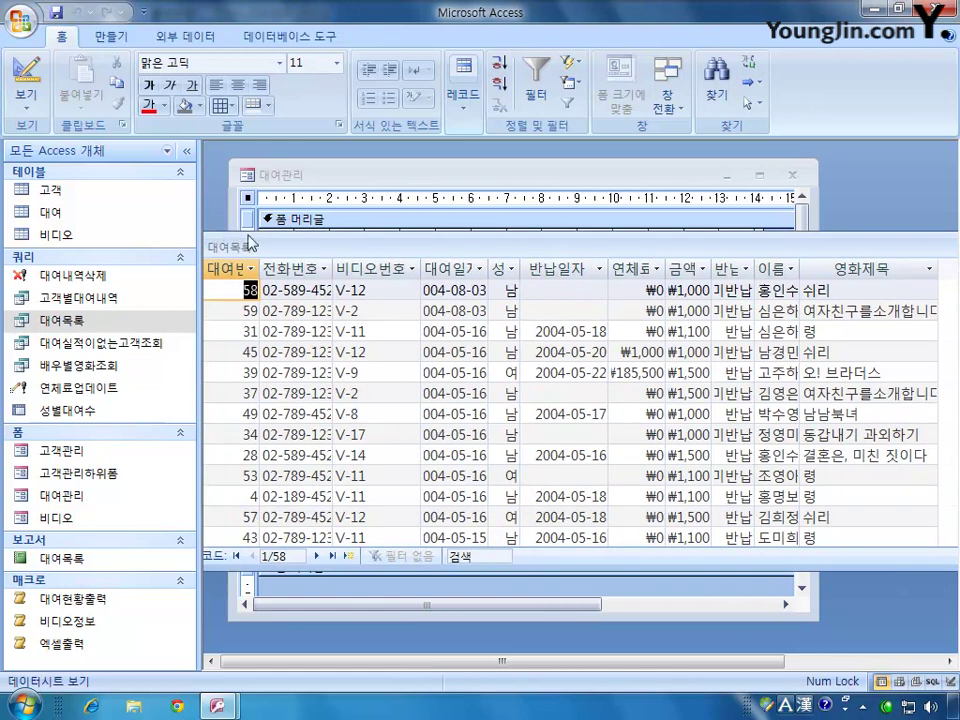
drag(932, 253, 752, 248)
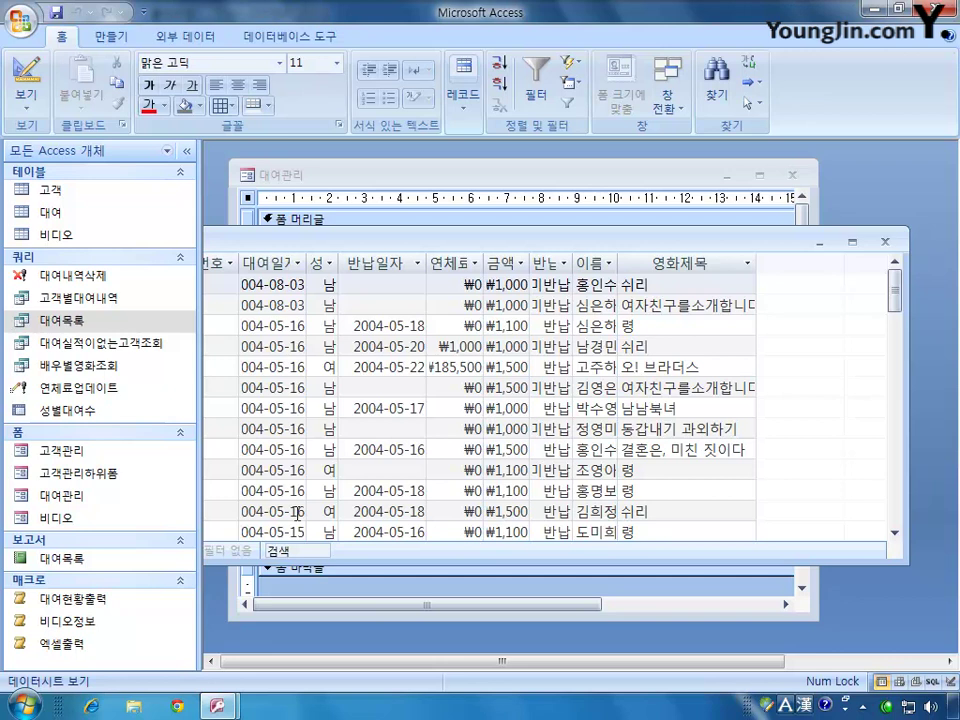
click(885, 241)
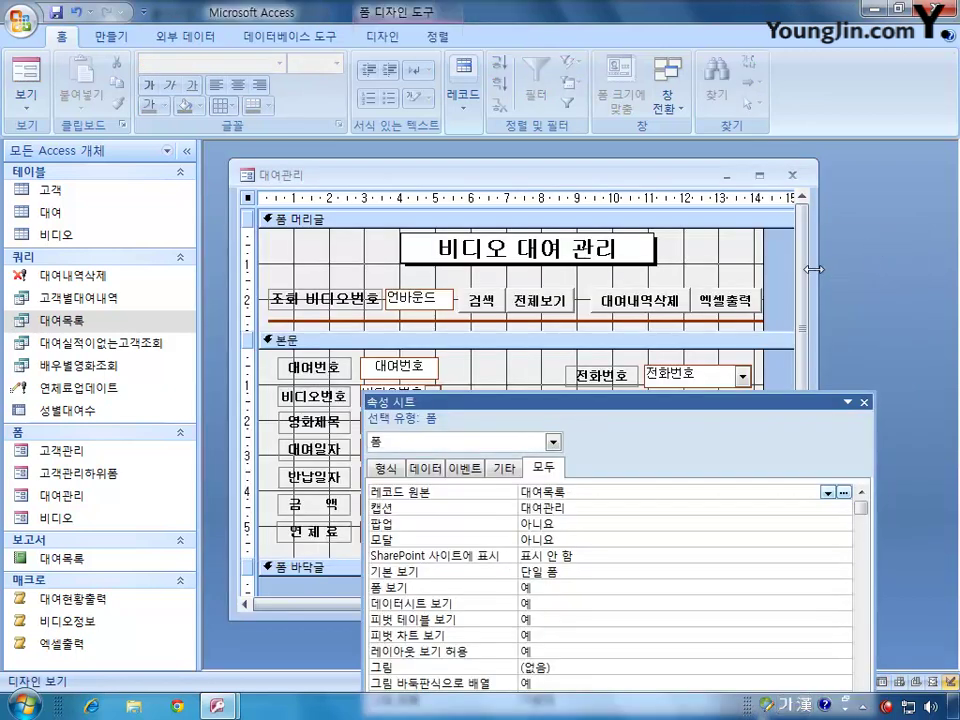
click(864, 403)
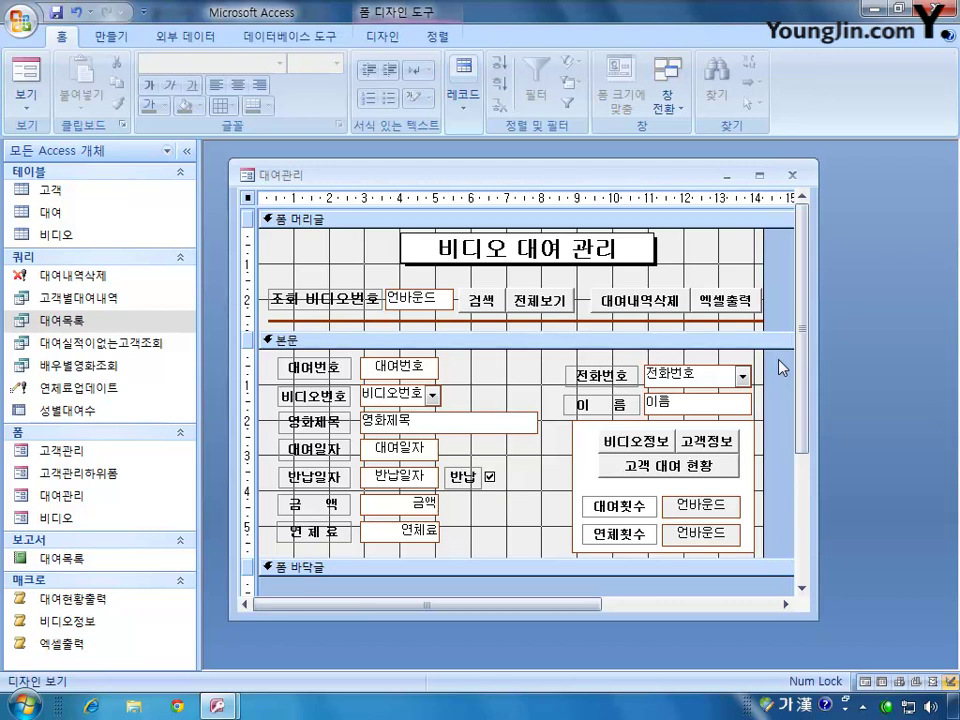
Step: Show the properties of the 고객 대여 현황 button and check its name
click(668, 474)
double_click(668, 470)
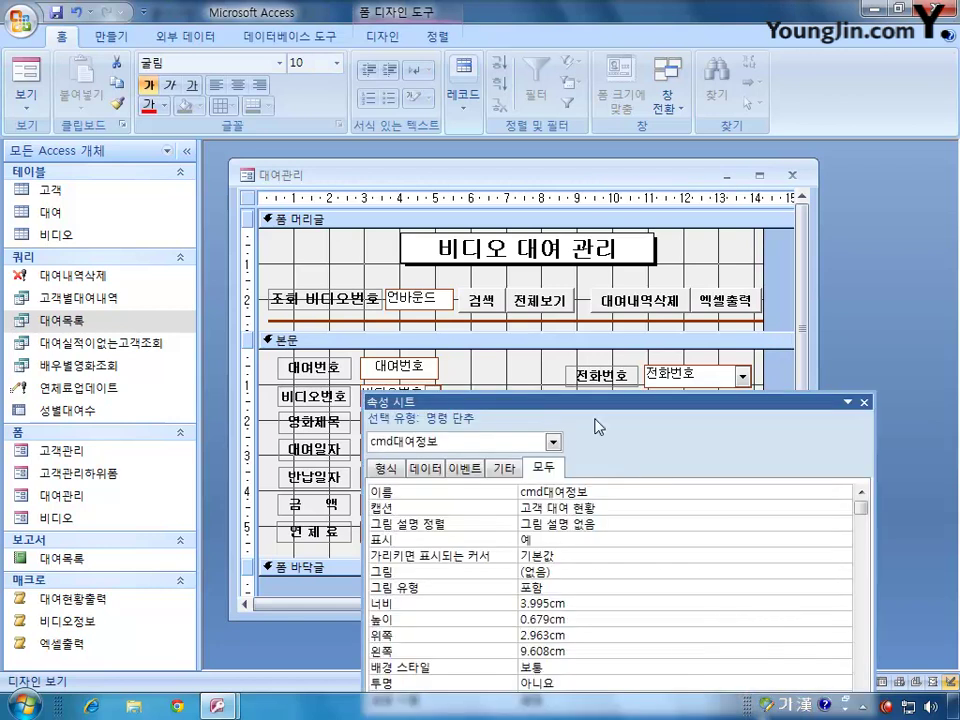
drag(592, 412, 627, 252)
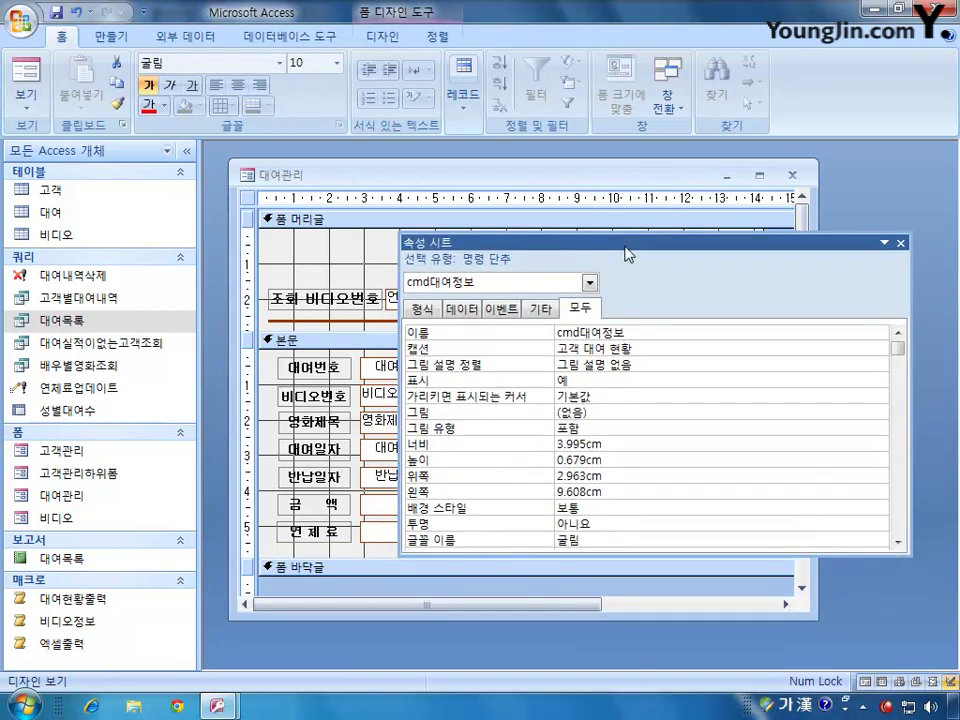
click(649, 332)
click(656, 331)
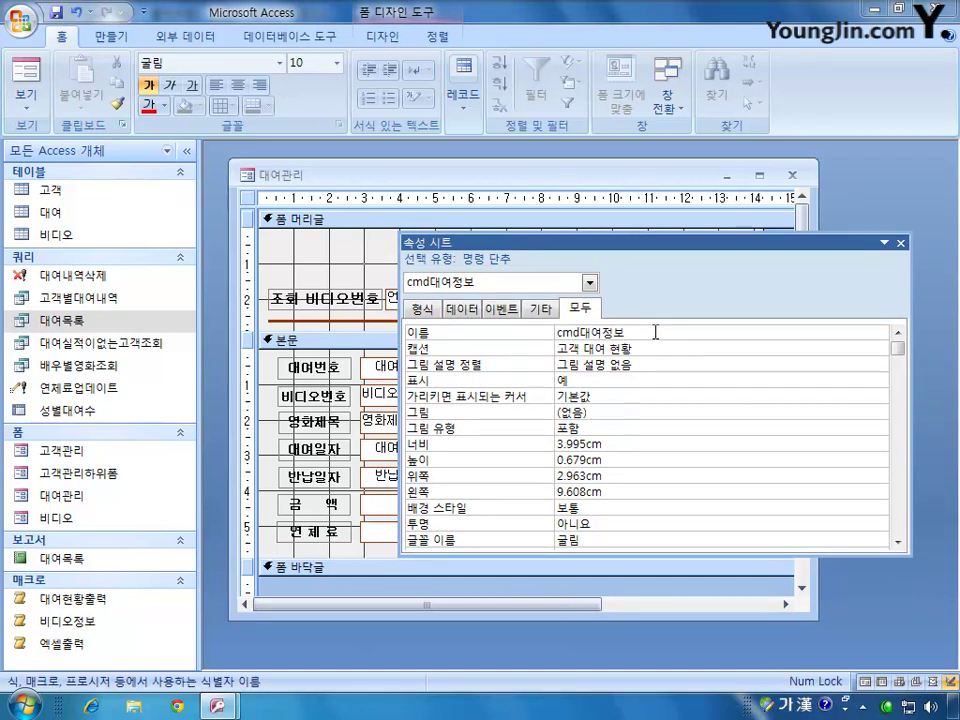
drag(564, 241, 341, 147)
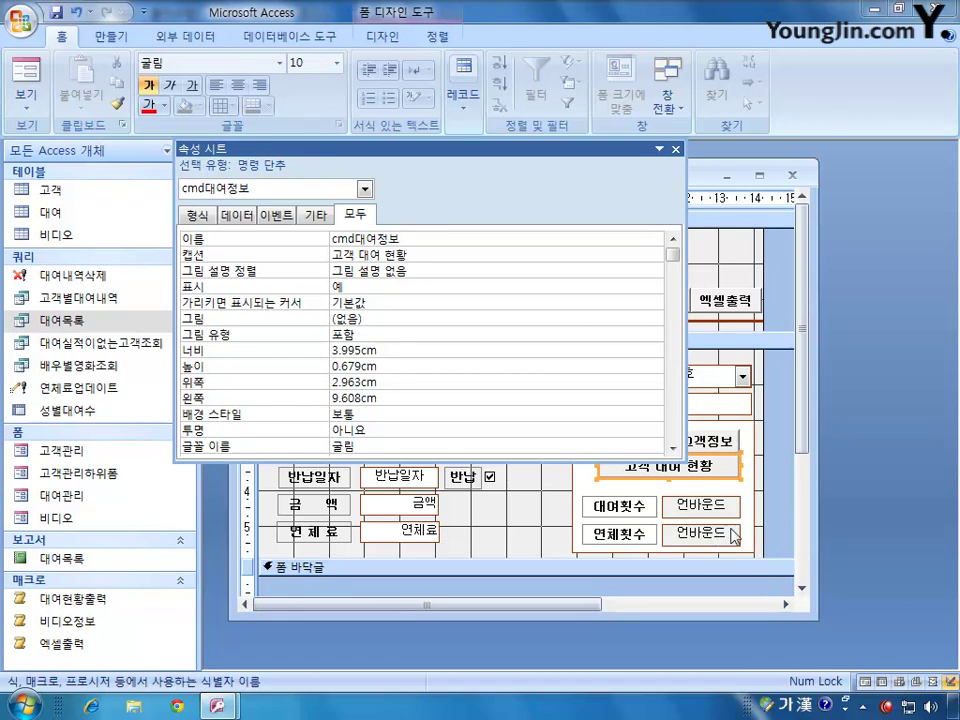
Step: Check the names of the unbound text boxes beside the 대여횟수 and 연체횟수 labels
click(718, 506)
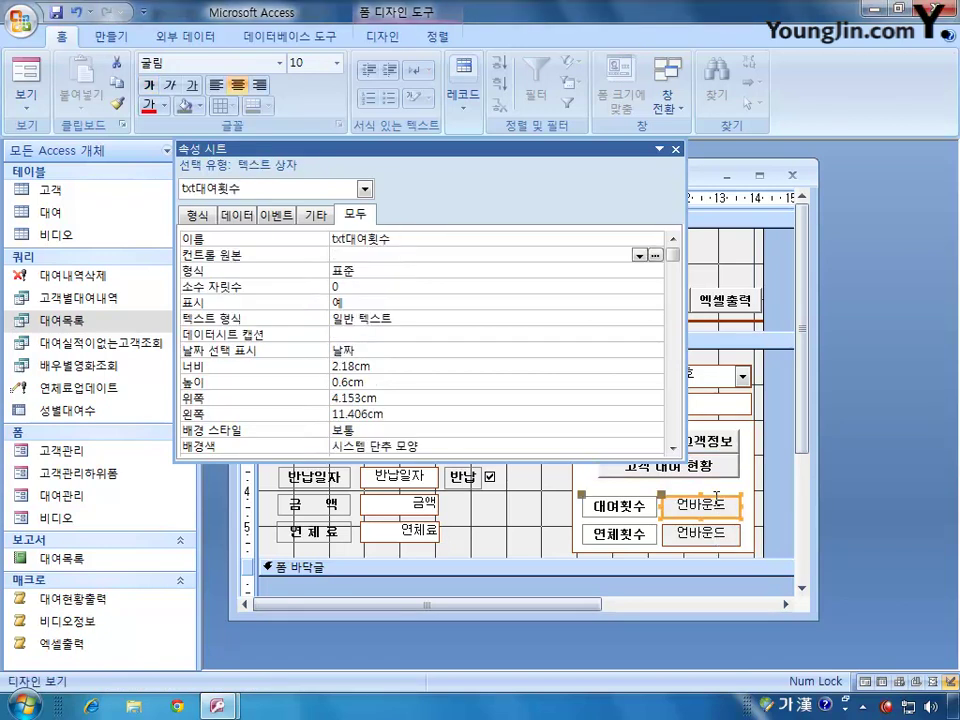
click(704, 528)
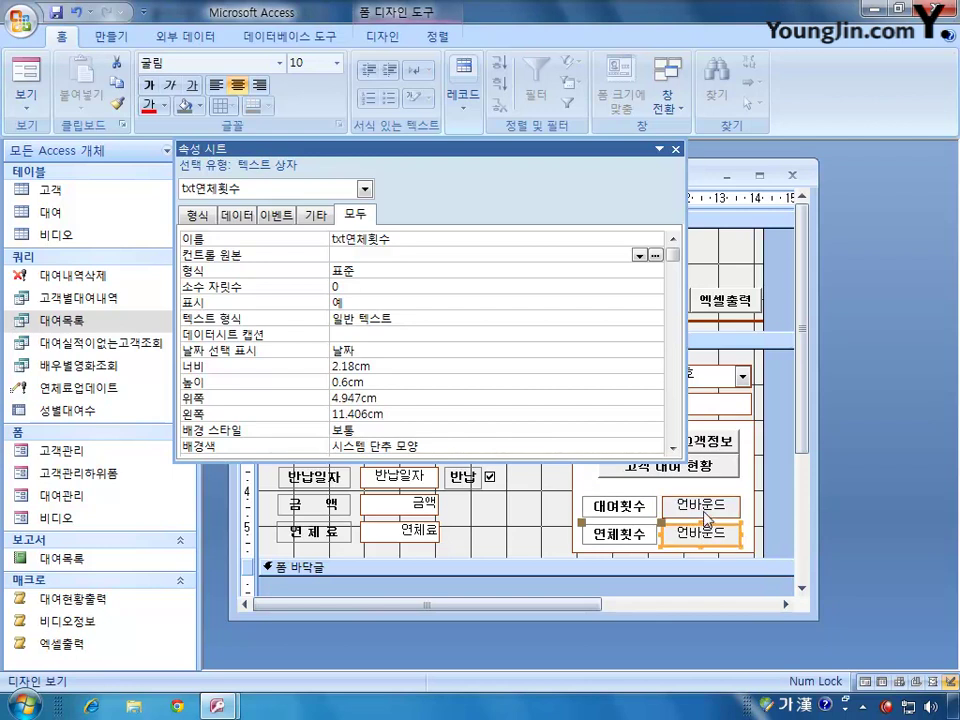
key(shift+Tab)
key(shift+Tab)
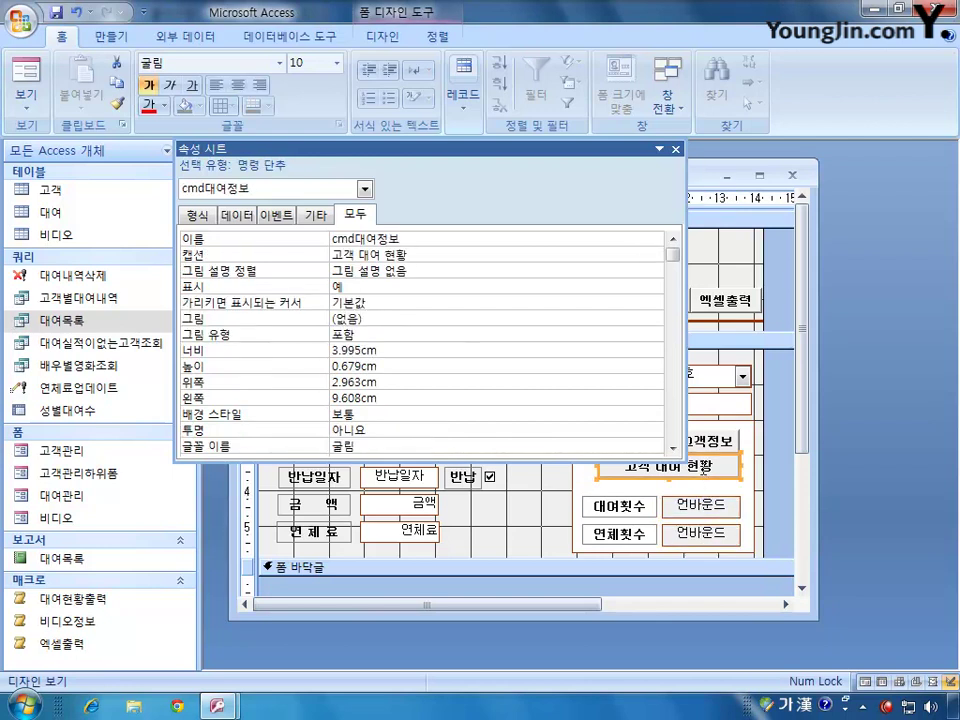
key(Tab)
key(Tab)
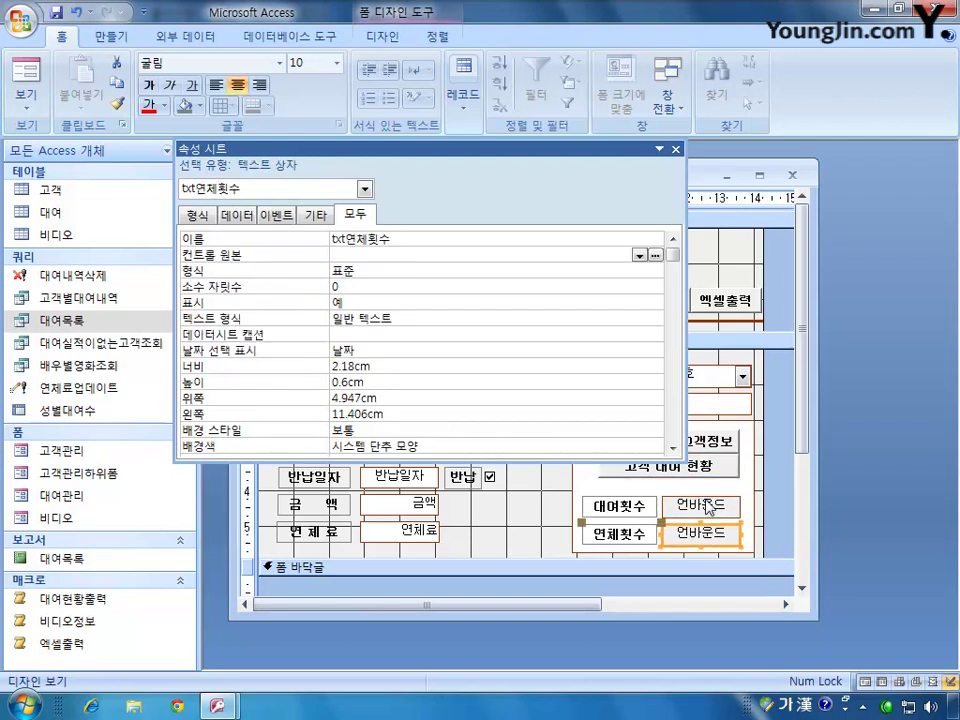
key(shift+Tab)
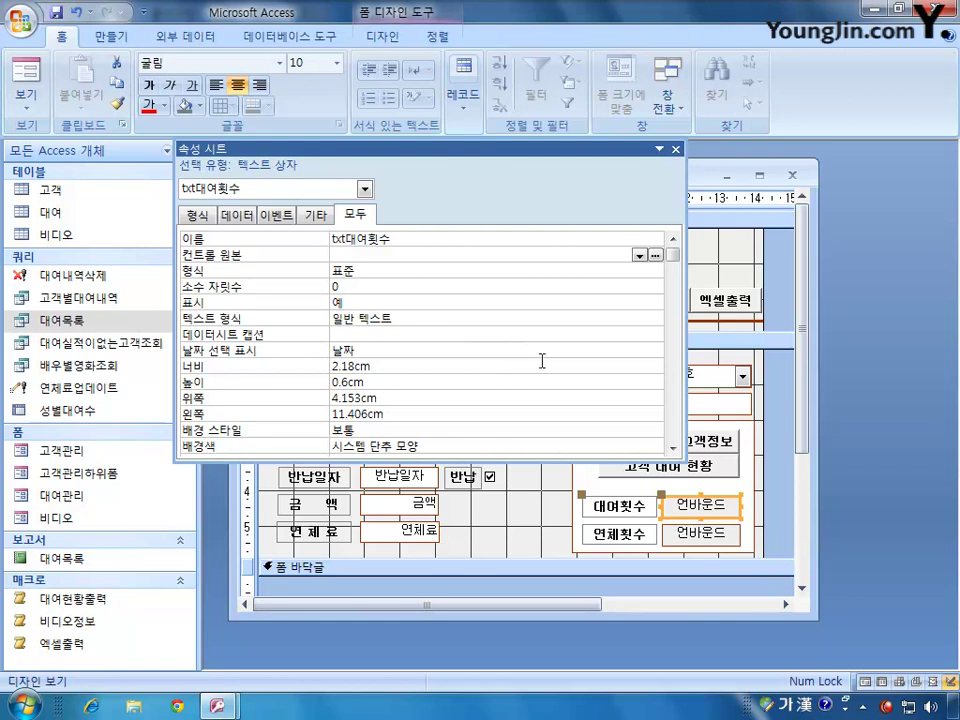
Step: Set the On Click event of the 고객 대여 현황 button to [이벤트 프로시저]
click(708, 470)
click(275, 214)
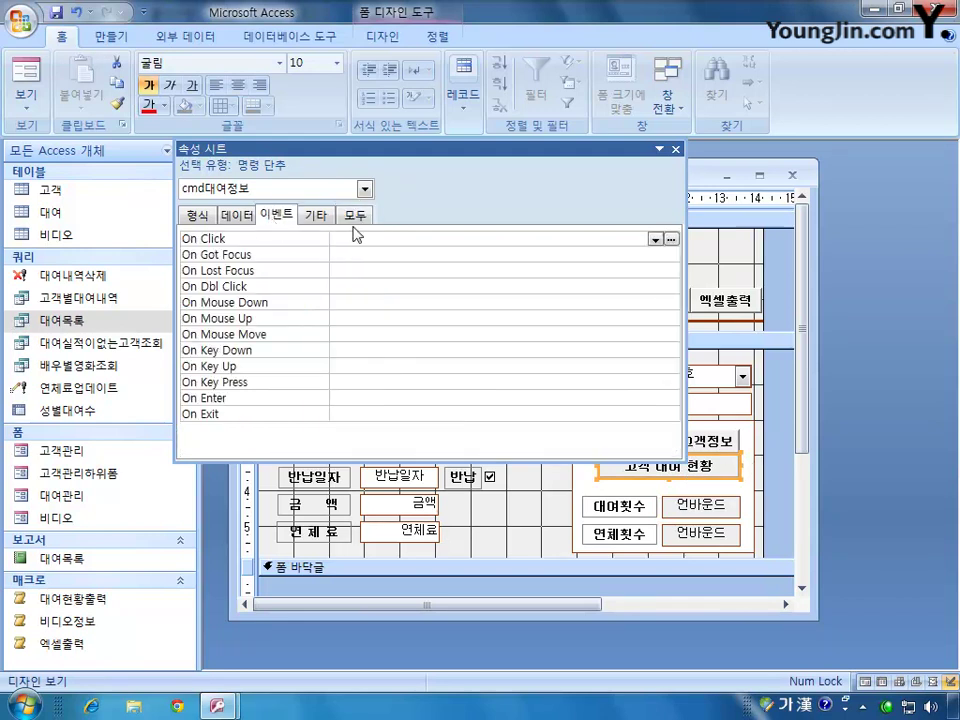
click(655, 240)
click(560, 251)
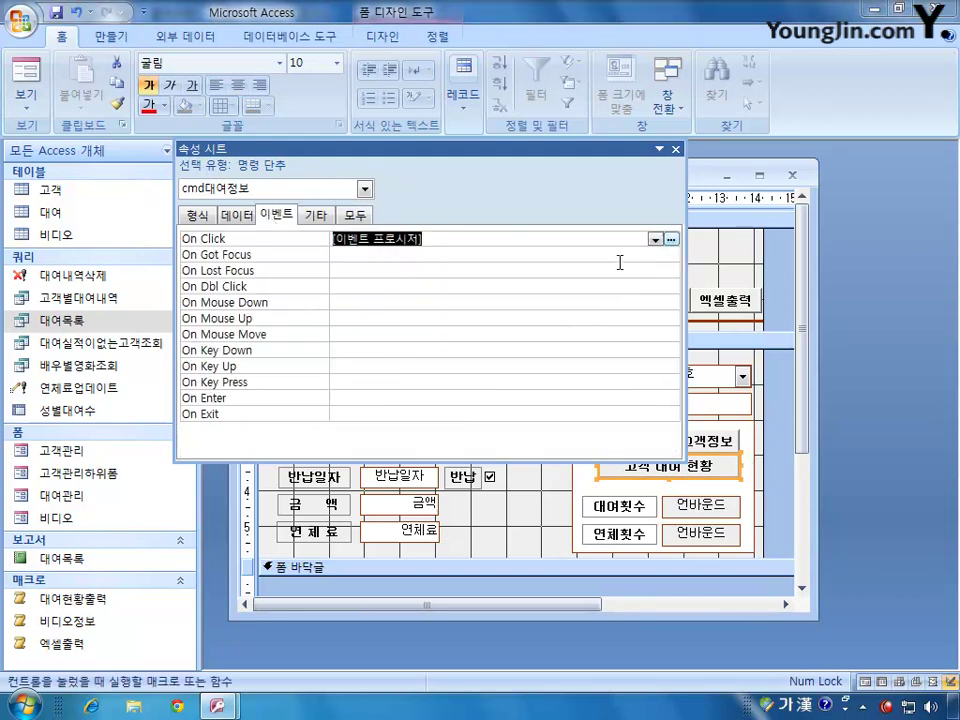
Step: Open the cmd대여정보 click procedure in the code editor and check the name of the form's text box beside 대여횟수
click(671, 239)
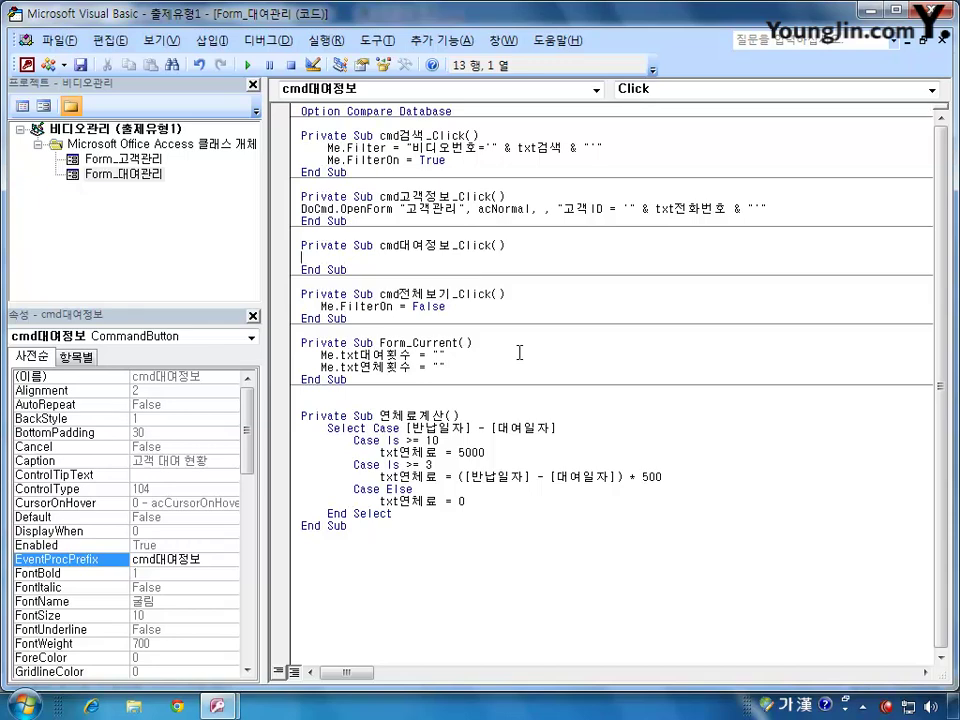
click(24, 64)
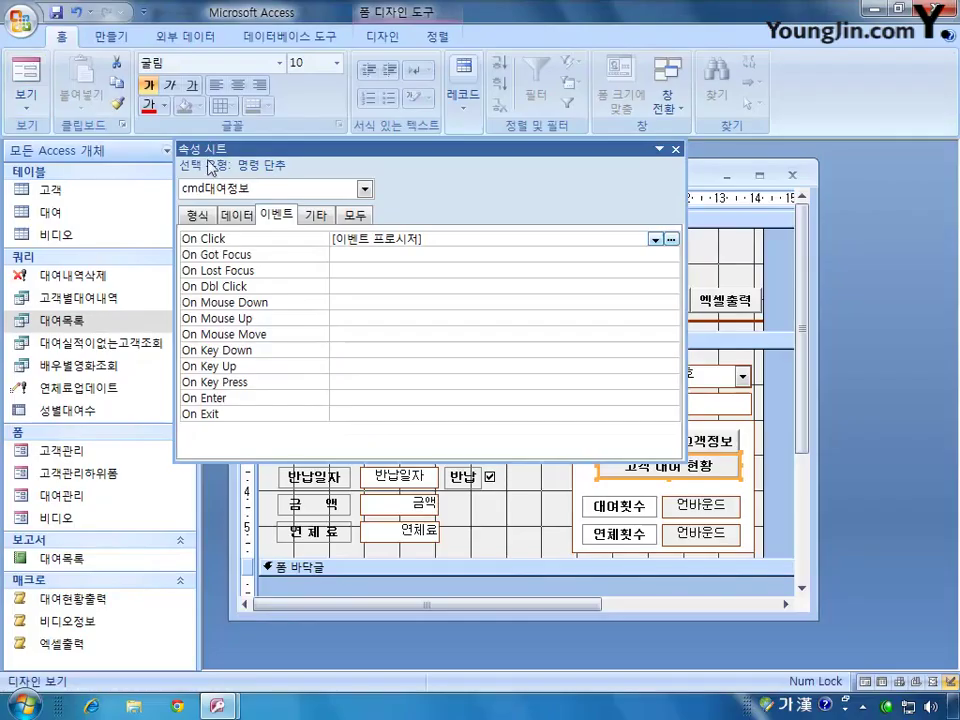
click(695, 502)
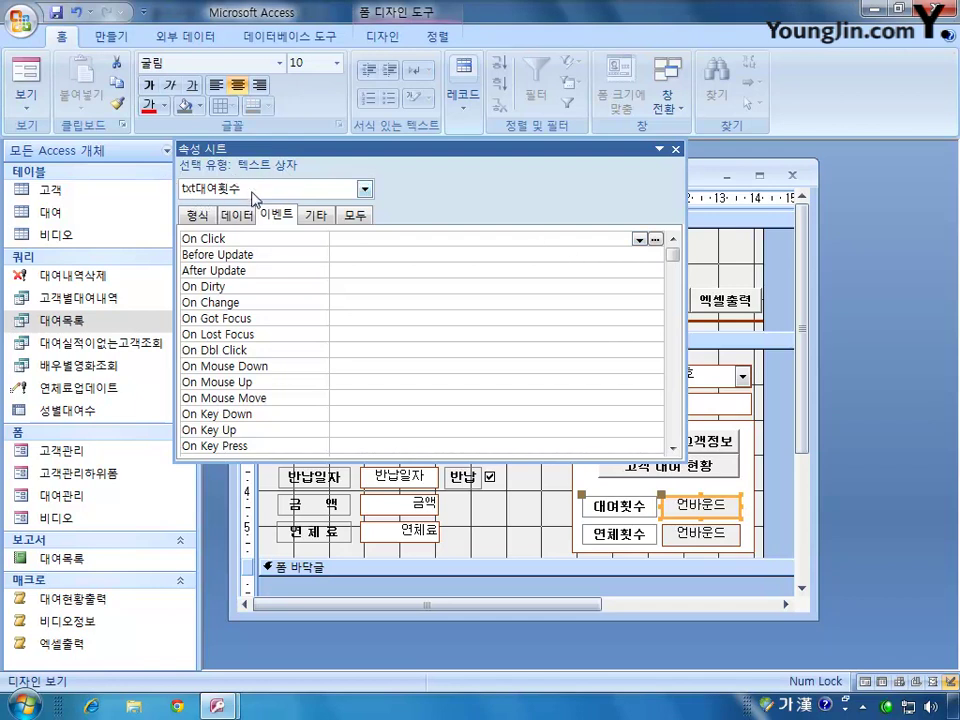
mouse_move(217, 705)
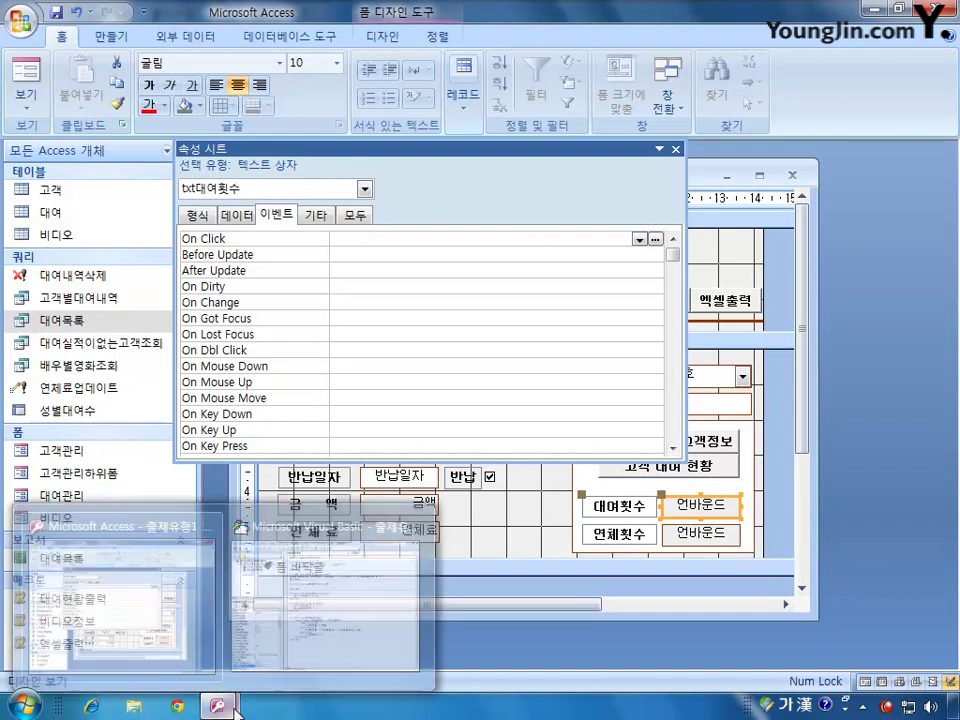
click(326, 606)
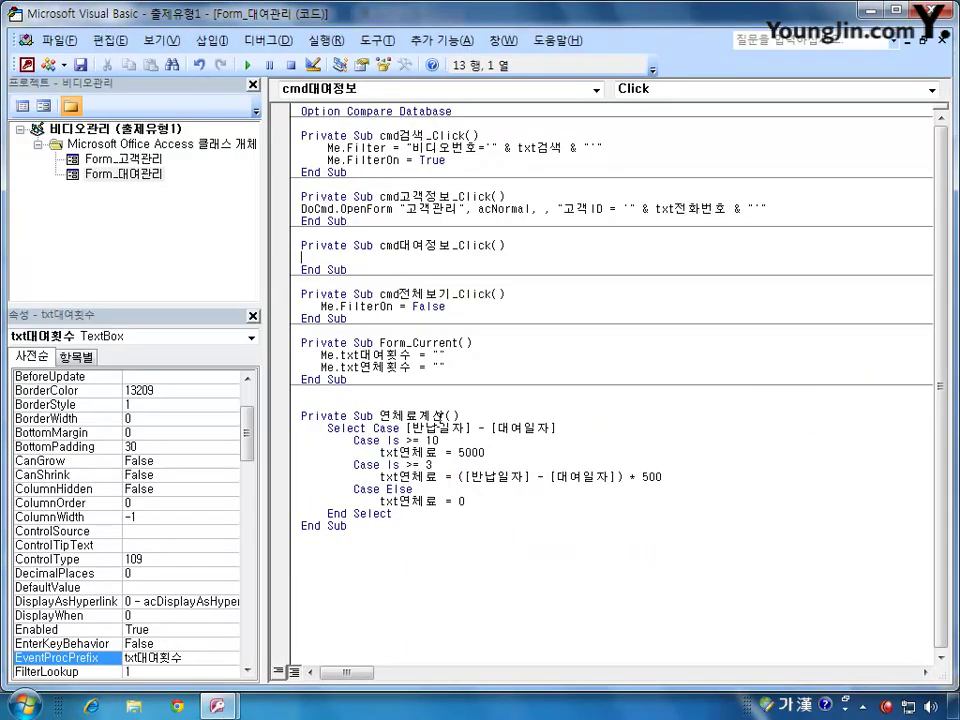
Step: In the cmd대여정보_Click procedure, assign txt대여횟수 a dcount call with three empty string arguments
text(ㅅ)
key(BackSpace)
key(Hangul)
text(txt)
key(Hangul)
text(대여호)
text(횟수)
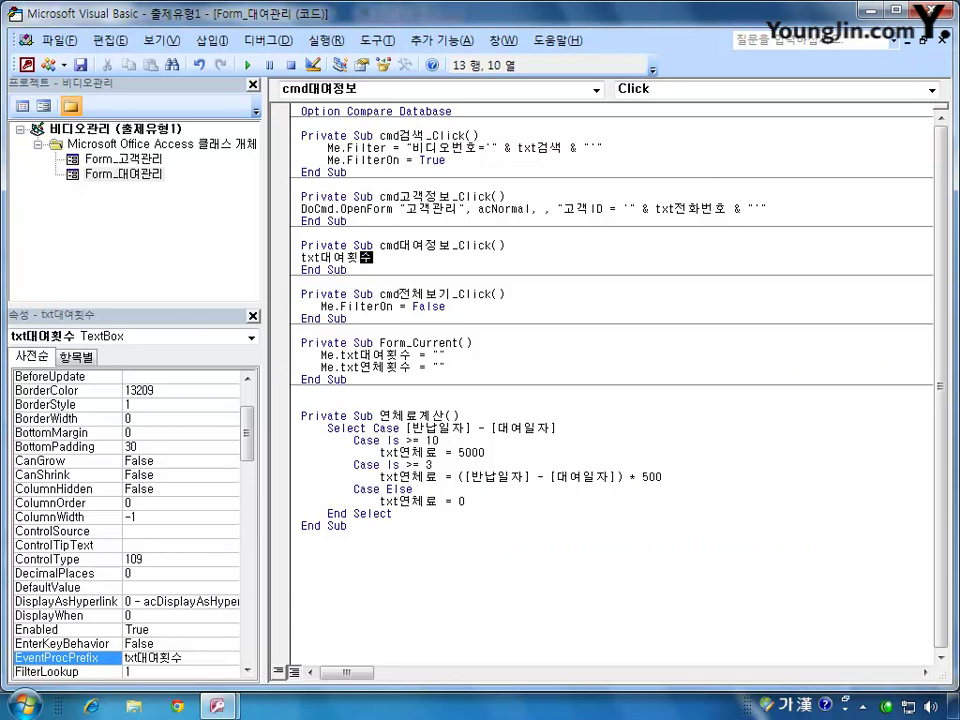
text( =)
text(ㅇ)
key(BackSpace)
key(Hangul)
text(dcount()
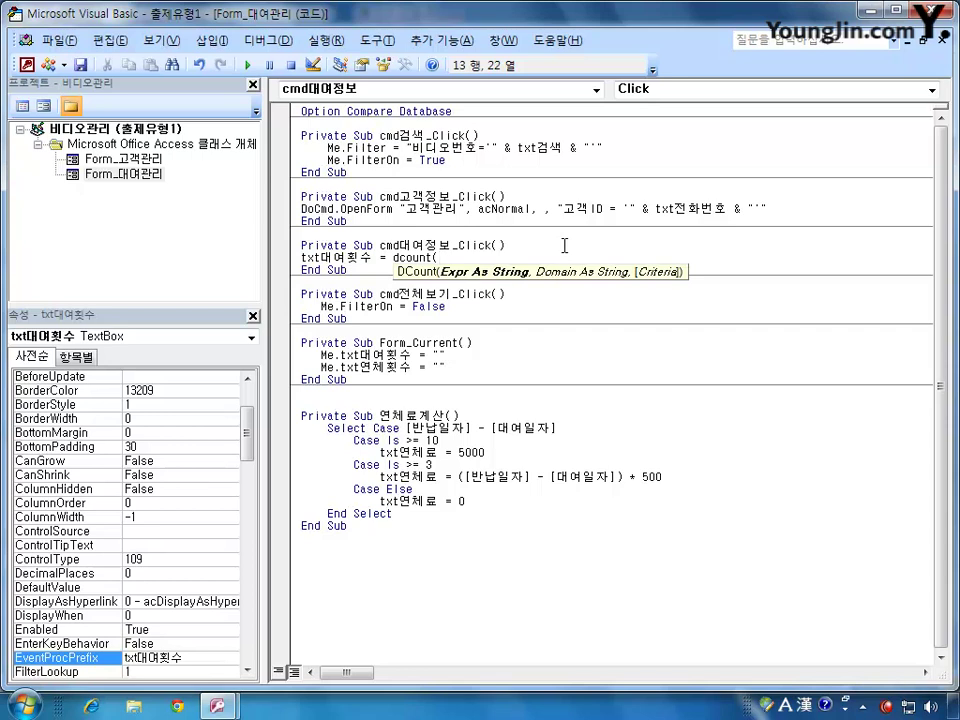
text("","",")
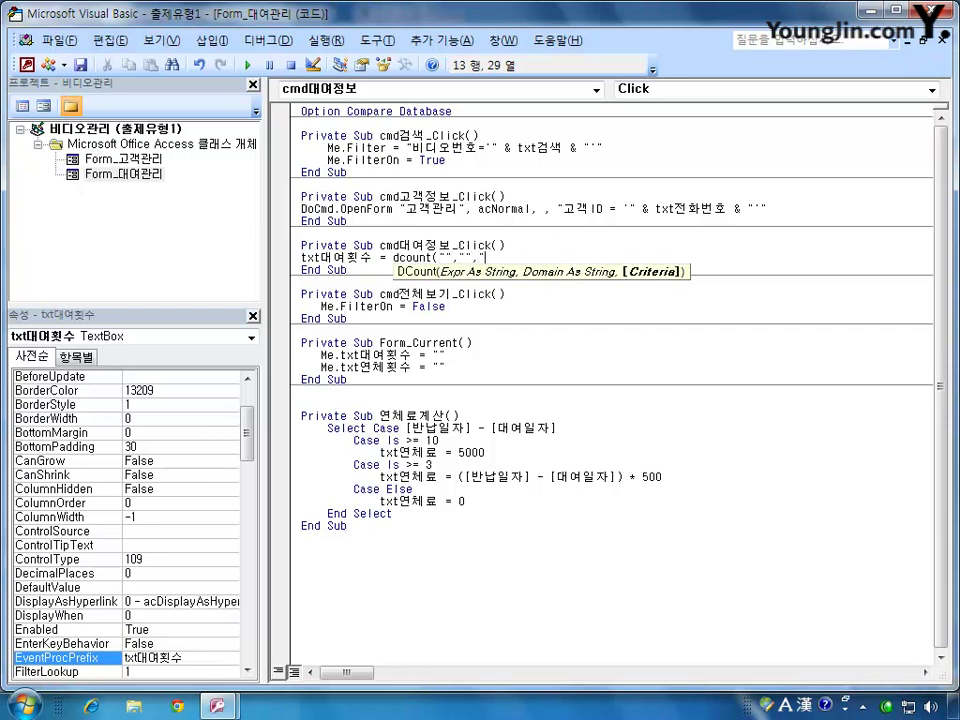
text("))
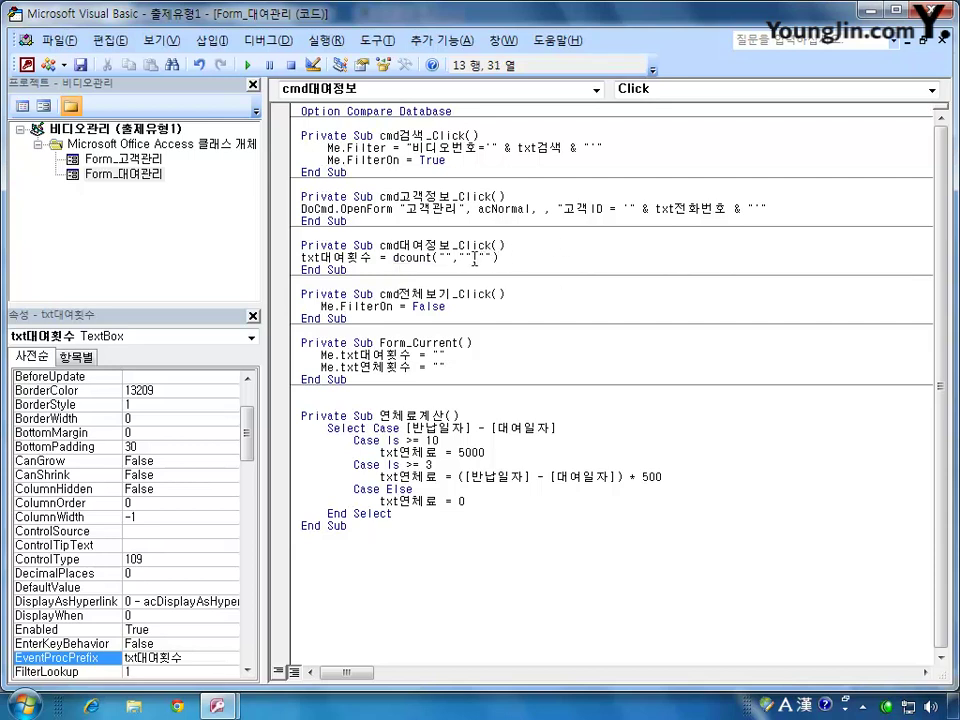
key(Left)
key(Left)
key(Left)
key(Left)
key(Left)
key(Left)
key(Left)
key(Left)
click(466, 258)
key(Right)
key(Right)
key(Right)
key(Left)
key(Left)
key(Left)
key(Left)
key(Left)
key(Left)
click(465, 257)
key(Left)
key(Left)
key(Left)
click(461, 258)
click(445, 258)
click(491, 262)
Step: Fill in the dcount call's expression argument as 대여번호 and its domain argument as 대여
click(446, 258)
key(Hangul)
text(대여번호)
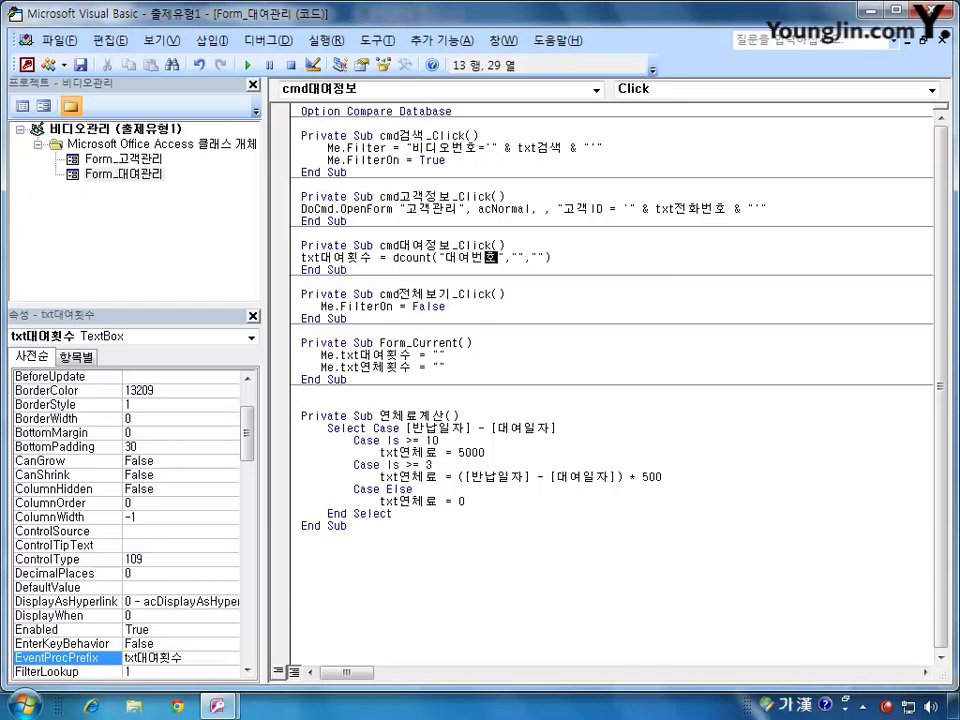
key(Right)
key(Right)
key(Right)
text(대여)
key(Right)
key(Right)
key(Right)
Step: Examine the fields of the 대여 table, close it and return to the code editor
click(27, 64)
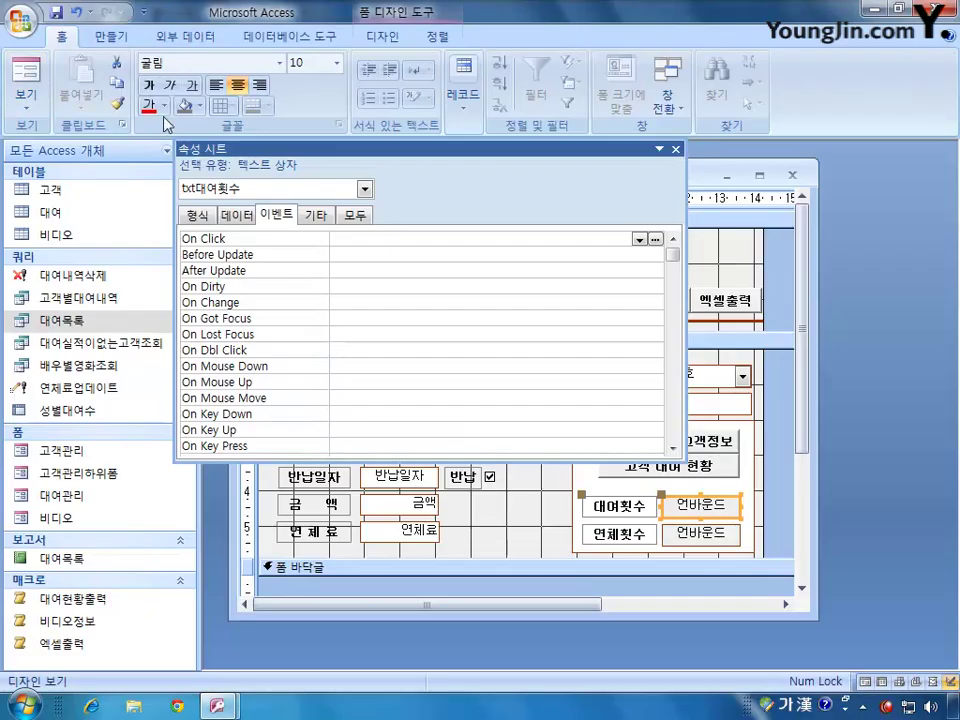
double_click(52, 213)
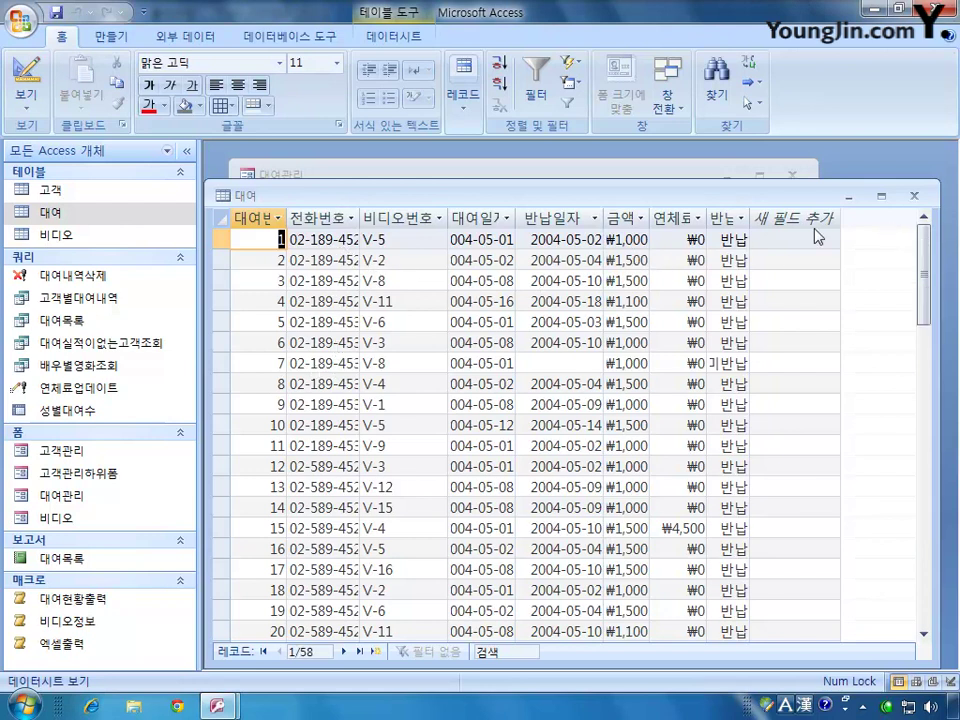
click(919, 200)
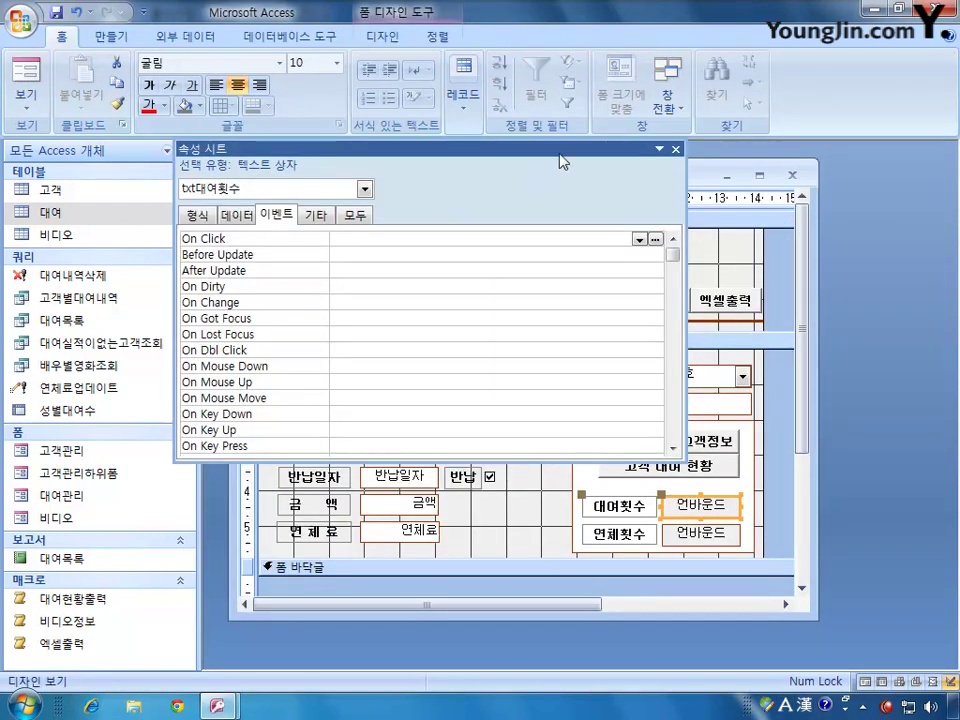
drag(557, 145, 471, 274)
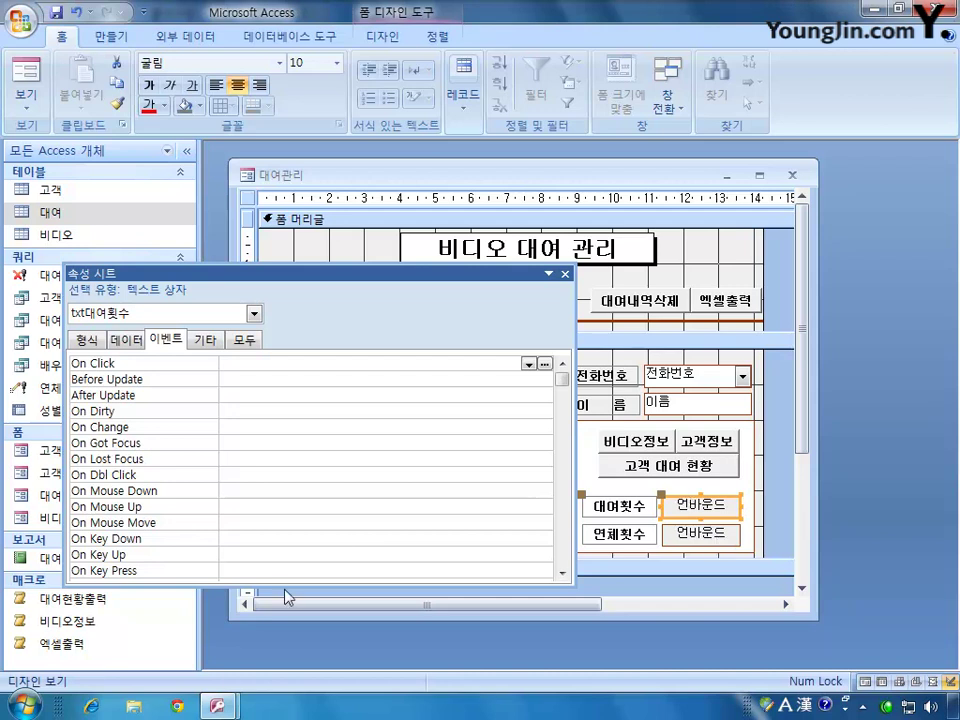
mouse_move(218, 707)
click(326, 585)
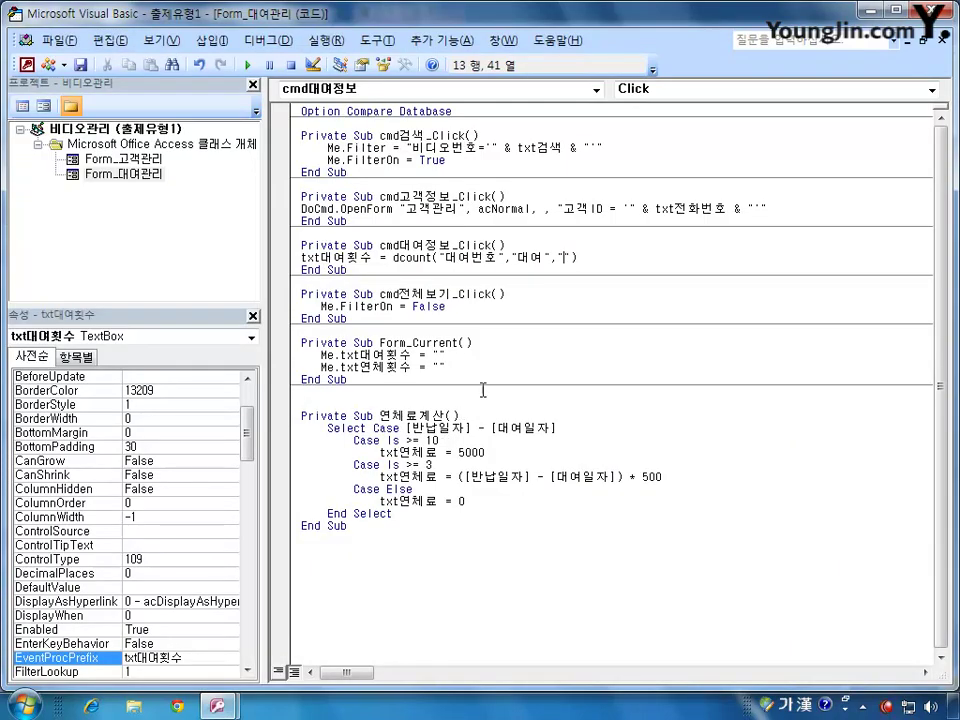
Step: Enter 전화번호 = txt전화번호 as the criteria argument of the dcount call
click(562, 257)
text(전화번호 )
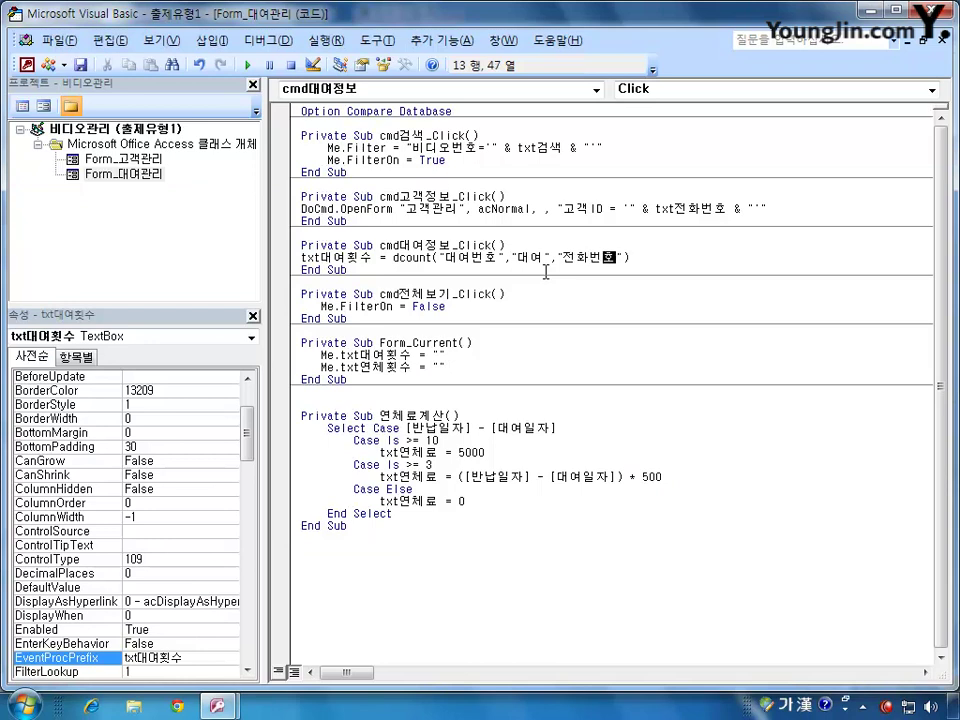
text(= txt전화번호)
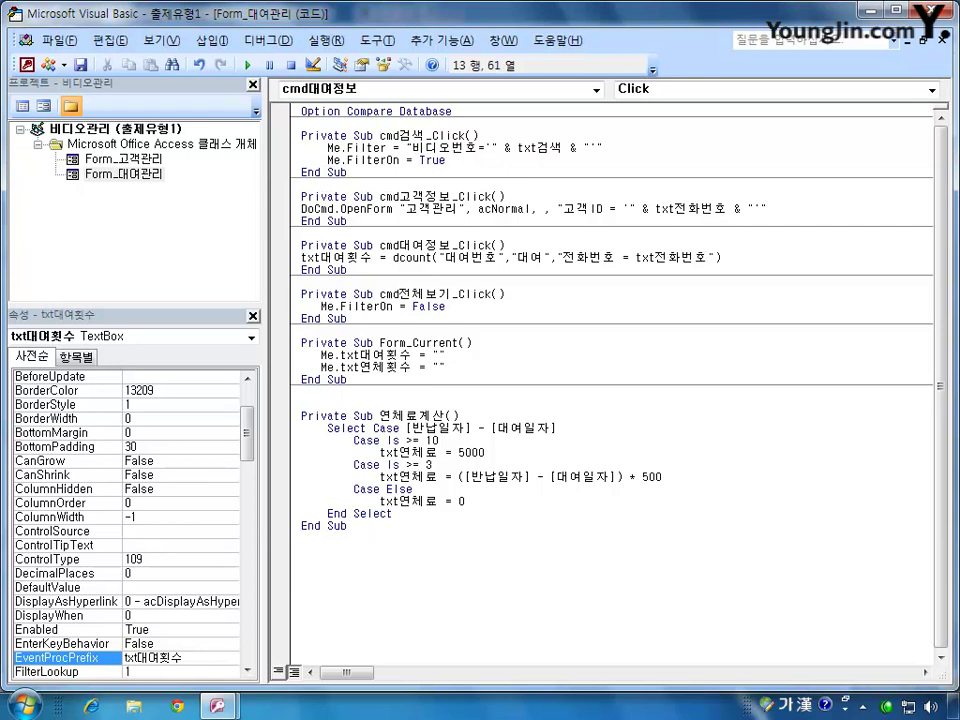
Step: Enclose the field name 대여번호 in the dcount call in square brackets
key(Left)
key(Left)
key(Left)
key(Left)
key(Left)
key(Left)
key(Left)
key(Left)
key(Left)
key(Left)
key(Left)
key(Left)
key(Left)
key(Left)
key(Left)
key(Left)
key(Left)
key(Left)
key(Left)
key(Left)
key(Left)
key(Left)
key(Left)
key(Left)
text([)
key(Right)
key(Right)
key(Right)
key(Right)
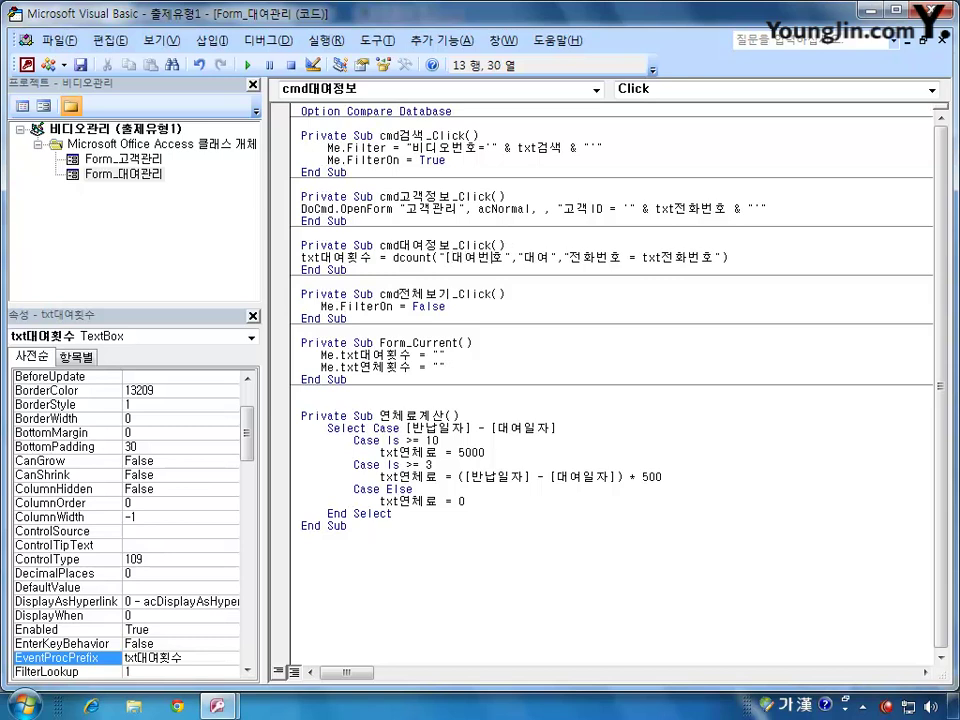
text(])
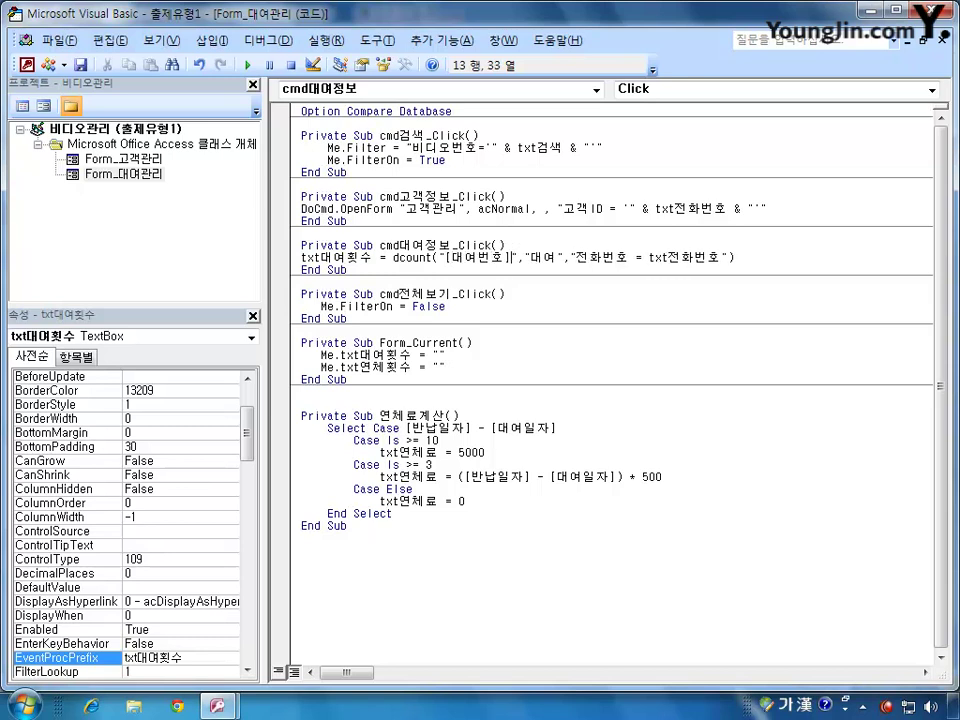
Step: Enclose 전화번호 and txt전화번호 in the dcount criteria in square brackets
key(Right)
key(Right)
key(Right)
key(Right)
key(Right)
key(Right)
key(Right)
key(Right)
text([)
key(Right)
key(Right)
key(Right)
key(Right)
text(])
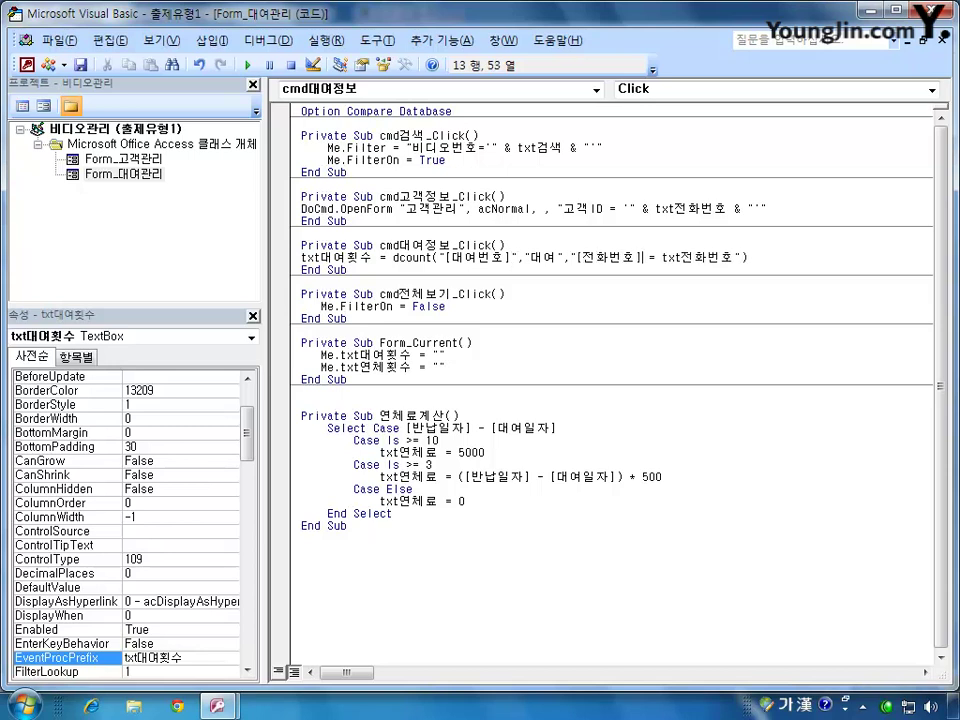
key(Right)
key(Right)
key(Right)
text([)
key(Right)
key(Right)
key(Right)
key(Right)
key(Right)
key(Right)
key(Right)
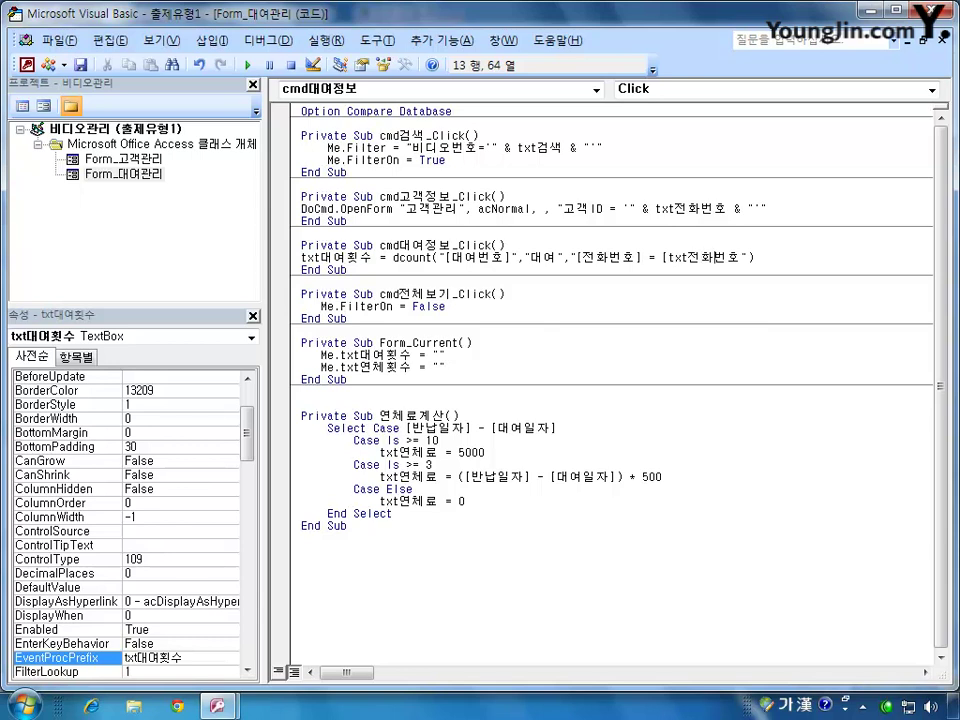
text(])
Step: Remove the square brackets around 전화번호 and txt전화번호 in the dcount criteria
click(588, 257)
key(BackSpace)
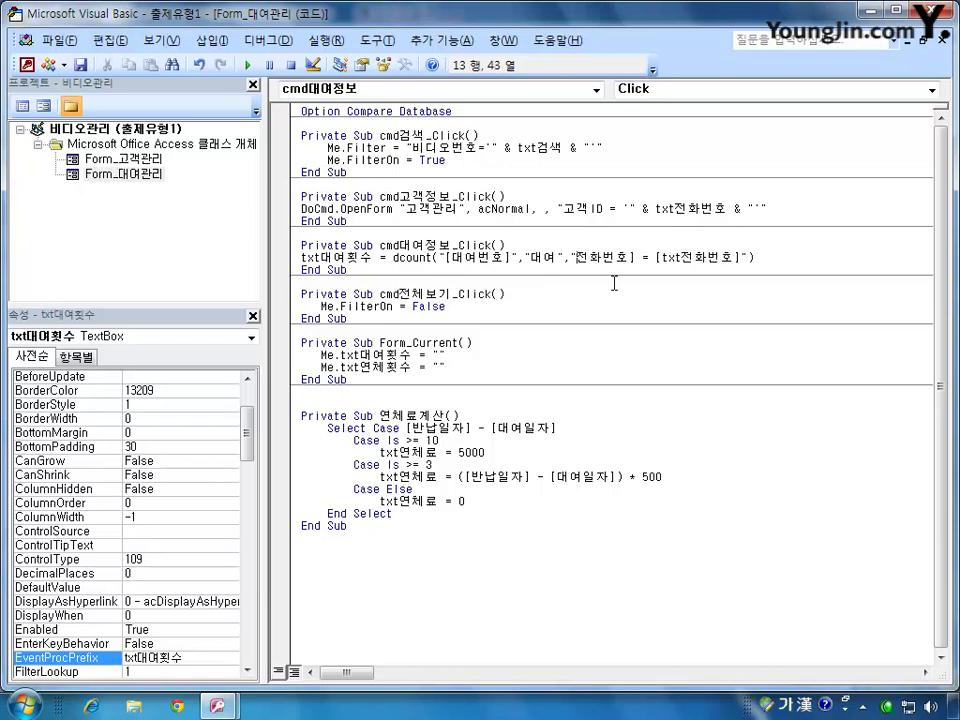
key(Right)
key(Right)
key(Right)
key(Right)
key(Delete)
key(Right)
key(Right)
key(Right)
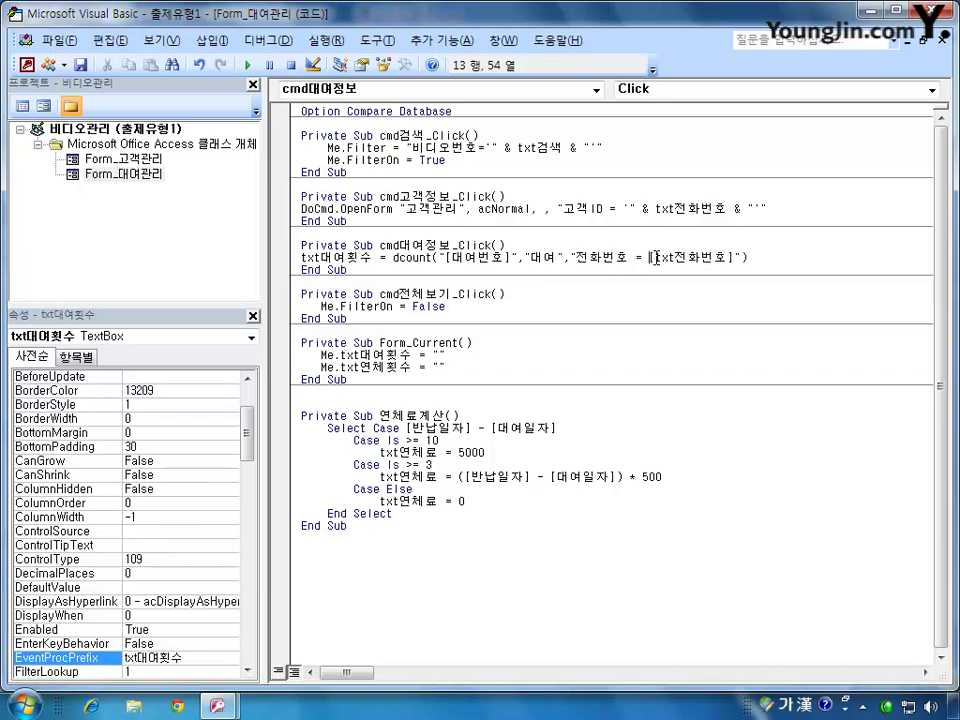
key(Delete)
click(727, 261)
key(BackSpace)
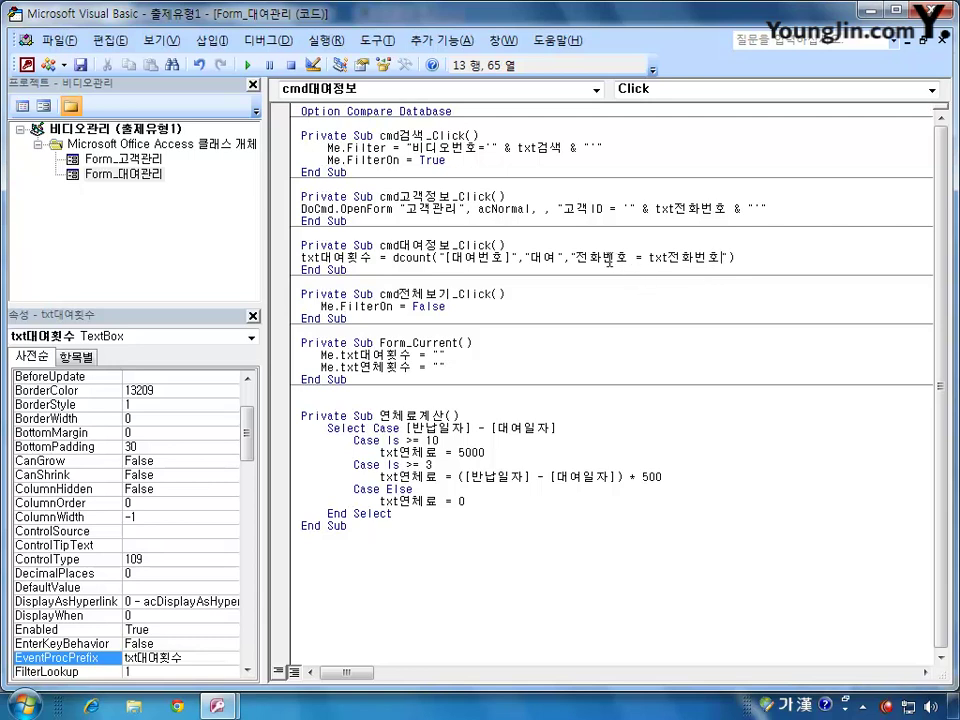
Step: Check the data type of the 전화번호 field in the 대여 table's design, close the table and return to the code
click(27, 65)
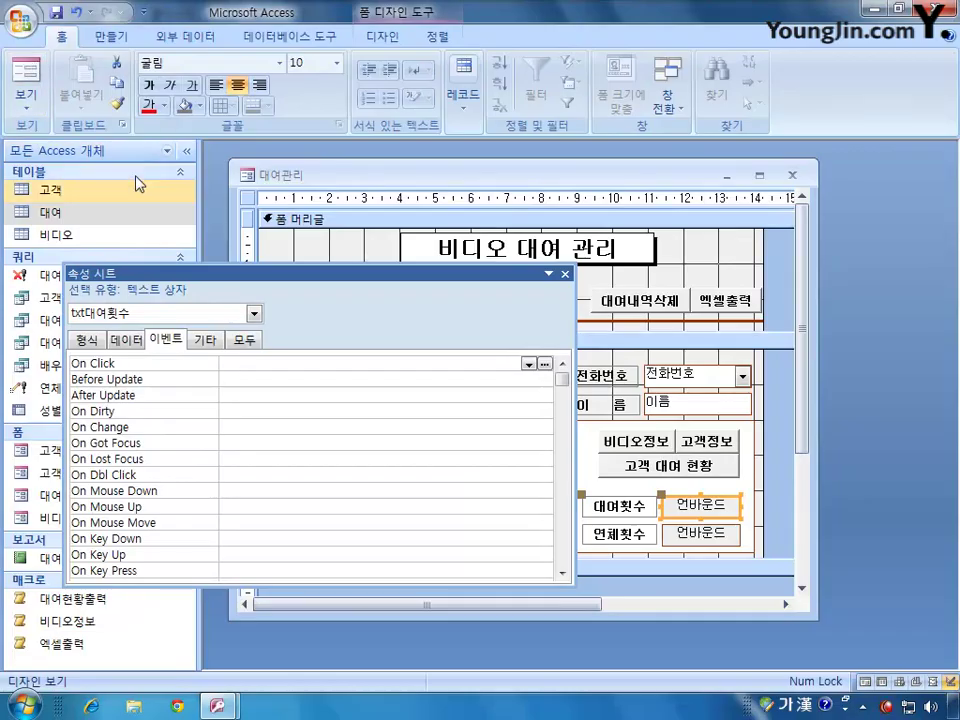
double_click(62, 214)
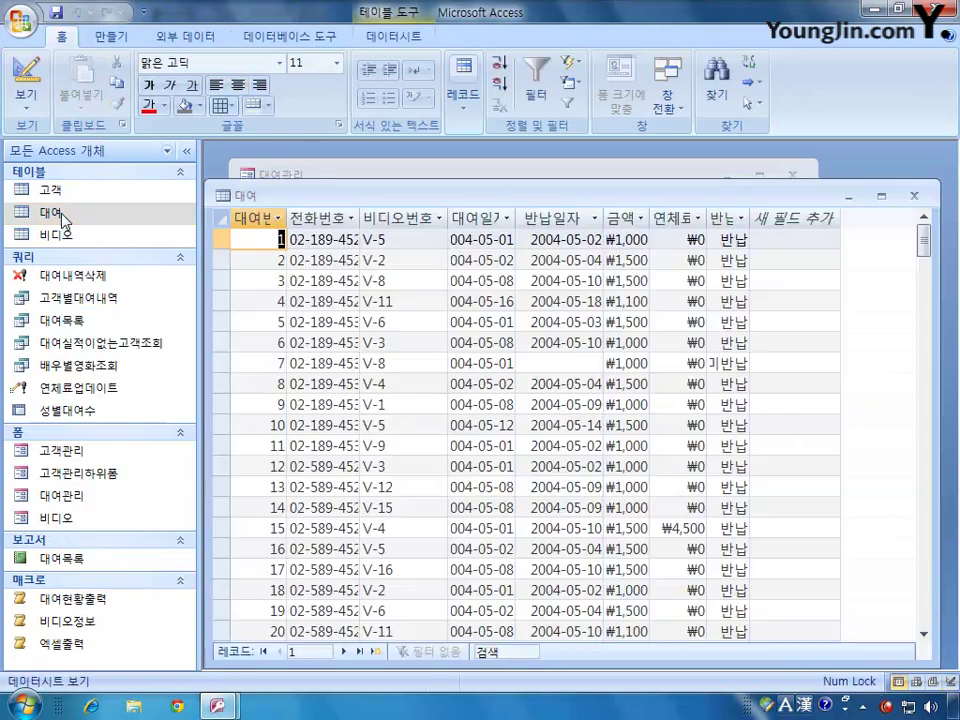
click(24, 95)
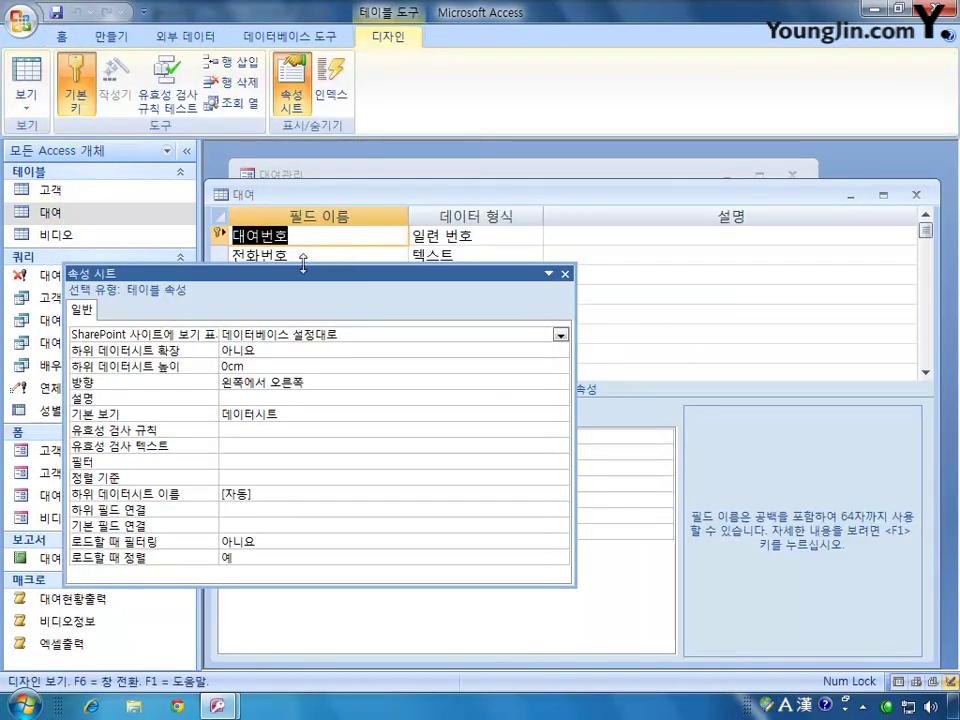
drag(296, 272, 321, 305)
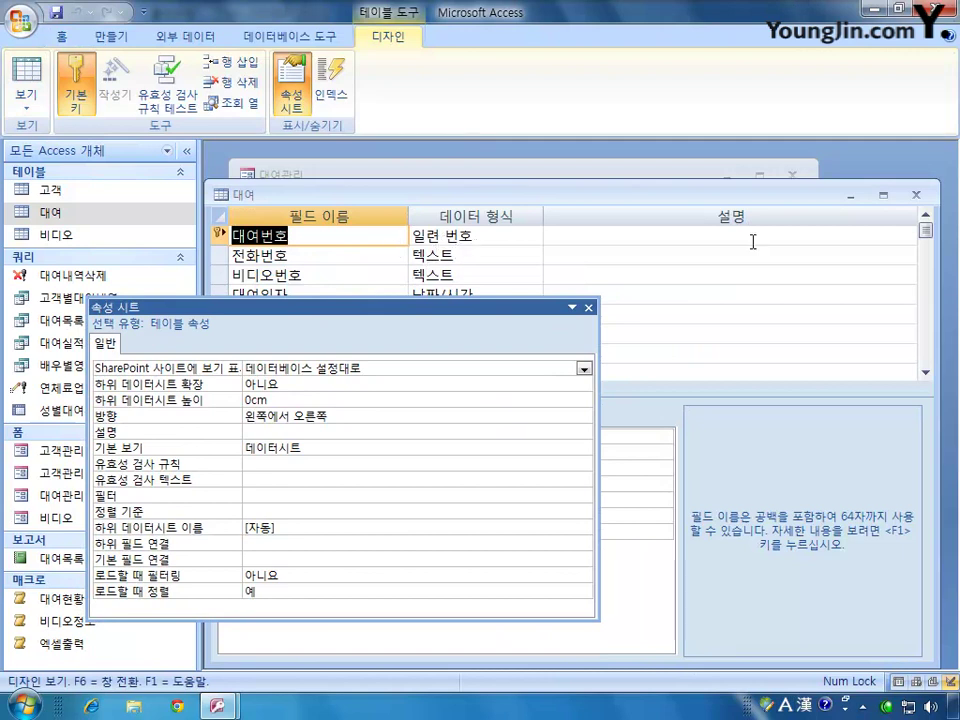
click(916, 195)
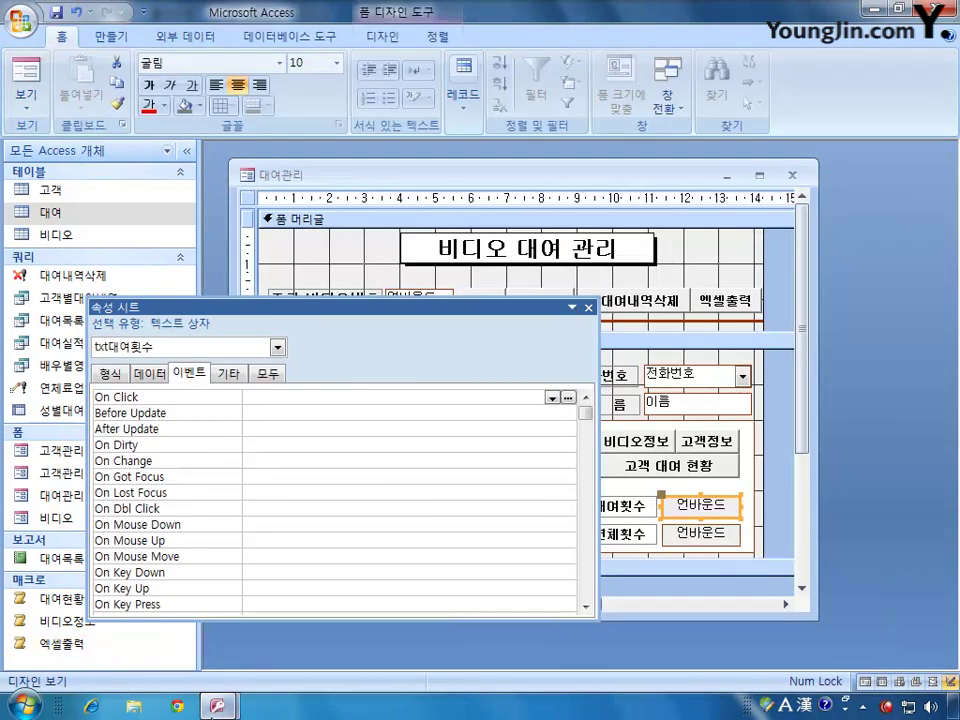
mouse_move(216, 705)
click(330, 585)
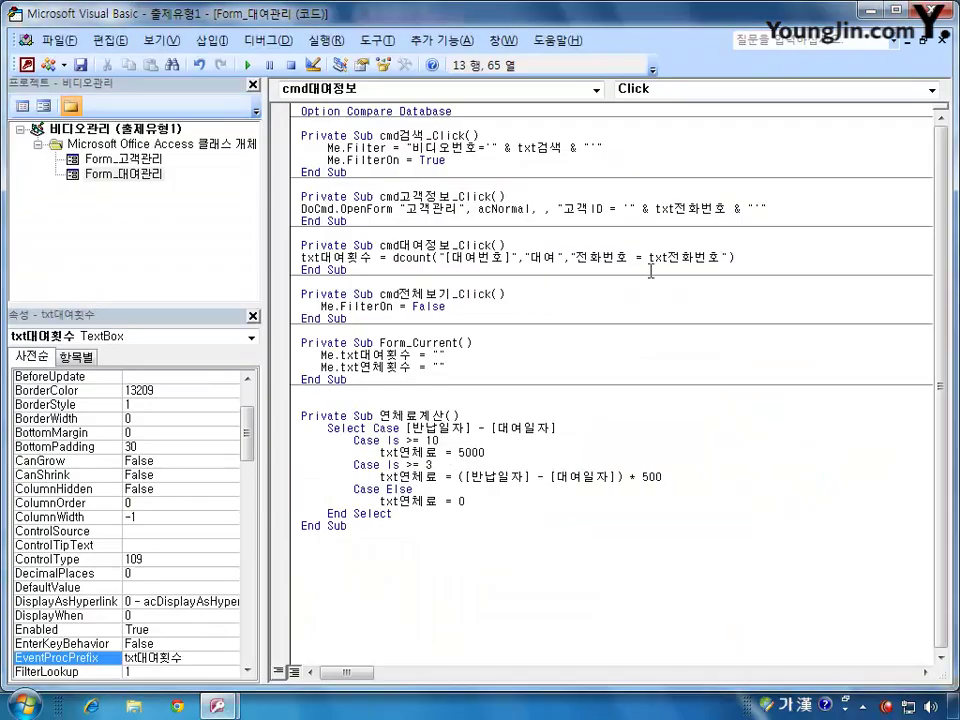
Step: Enclose txt전화번호 in the dcount criteria in single quotes
click(648, 257)
text(')
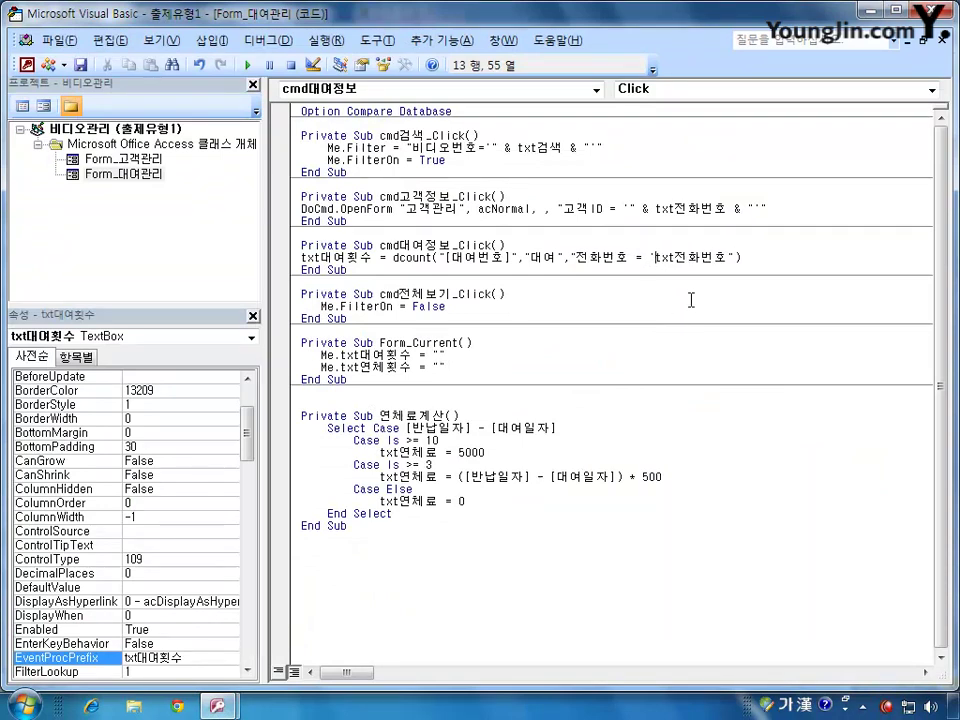
click(727, 257)
text(')
Step: Place txt전화번호 outside the txt대여횟수 criteria string by adding double quotes after the opening single quote and before the closing one
text(")
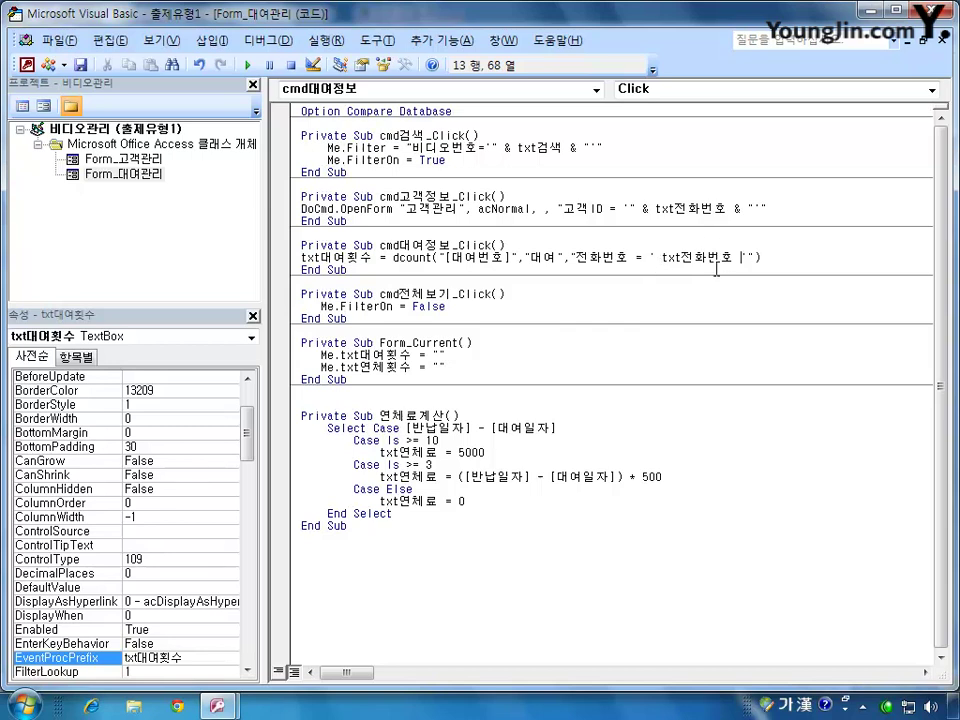
click(653, 257)
text(")
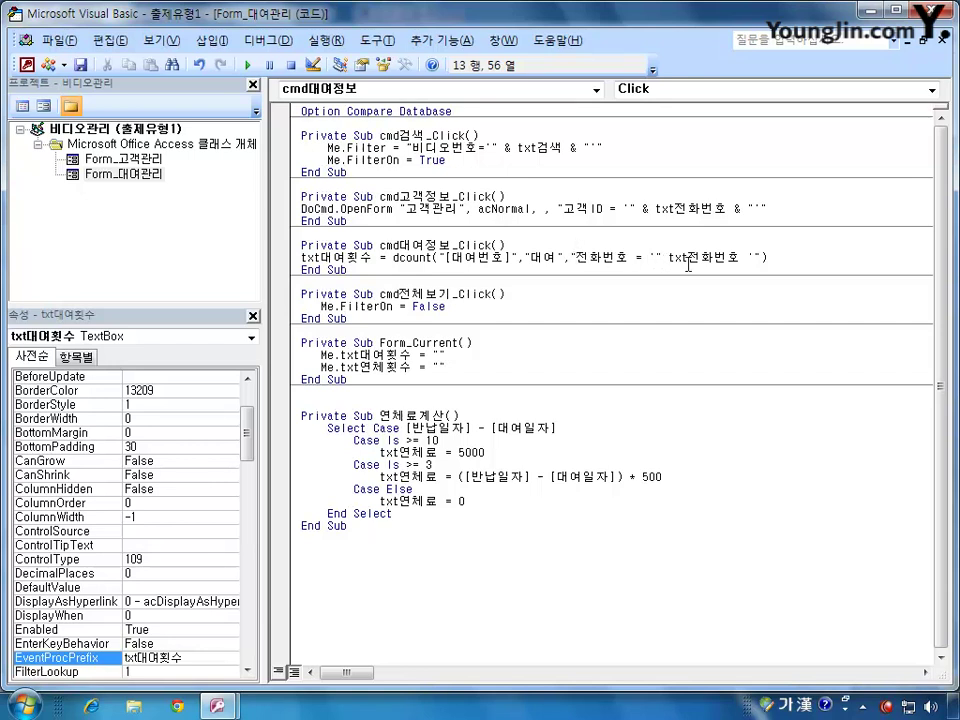
key(Right)
key(Right)
key(Right)
key(Right)
key(Right)
key(Right)
key(Right)
key(Right)
text(")
Step: Join txt전화번호 to the surrounding criteria strings with & operators on both sides and commit the txt대여횟수 line
click(669, 257)
text(&)
key(Right)
key(Right)
key(Right)
key(Right)
key(Right)
key(Right)
key(Right)
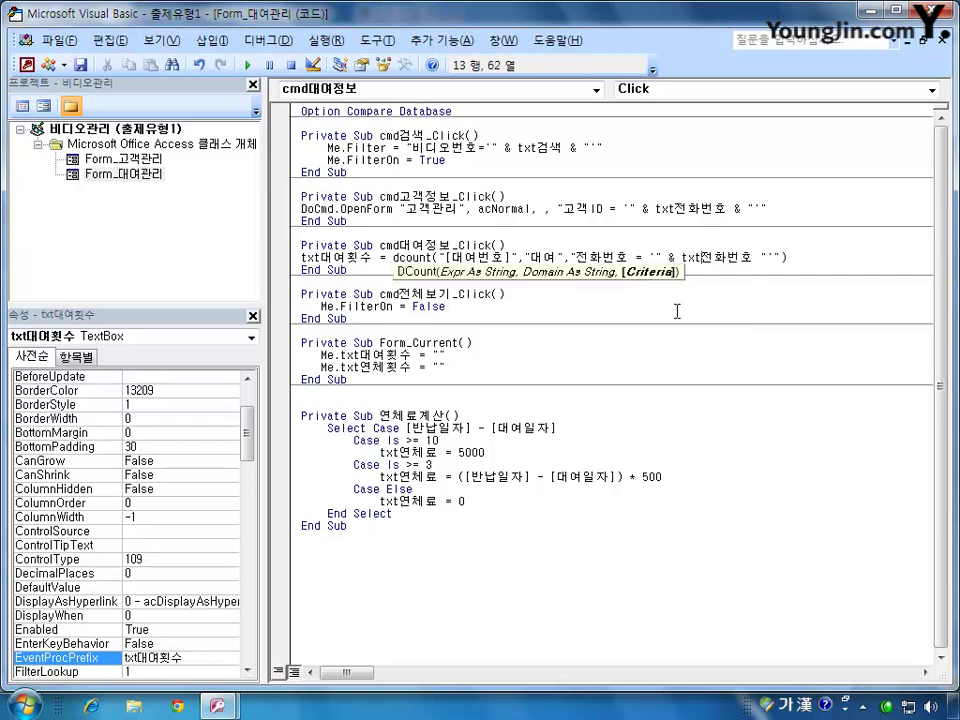
text(&)
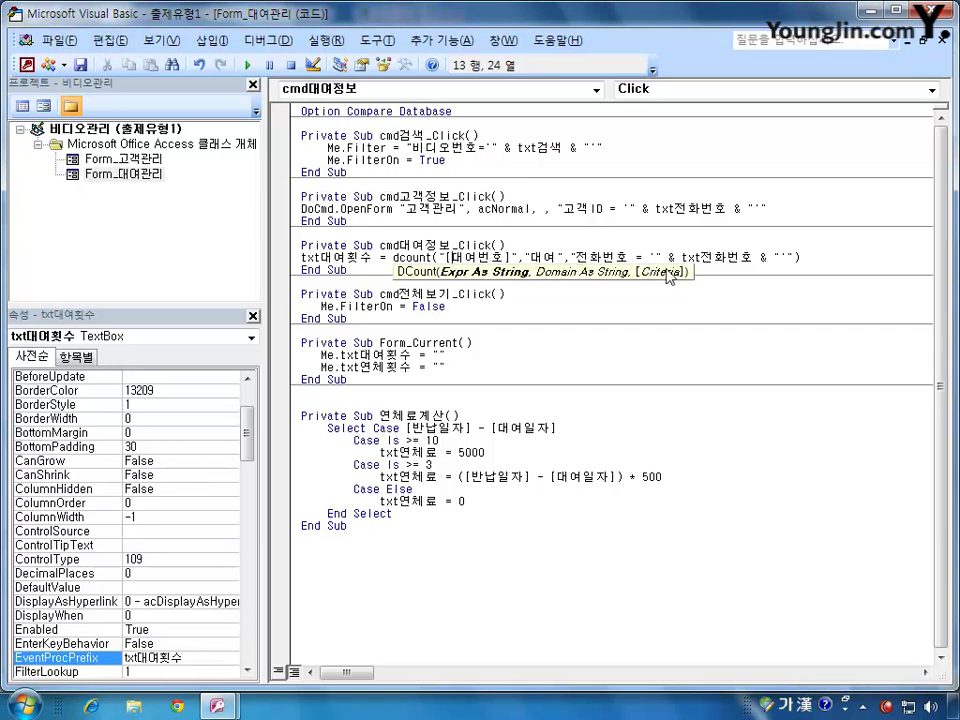
click(670, 311)
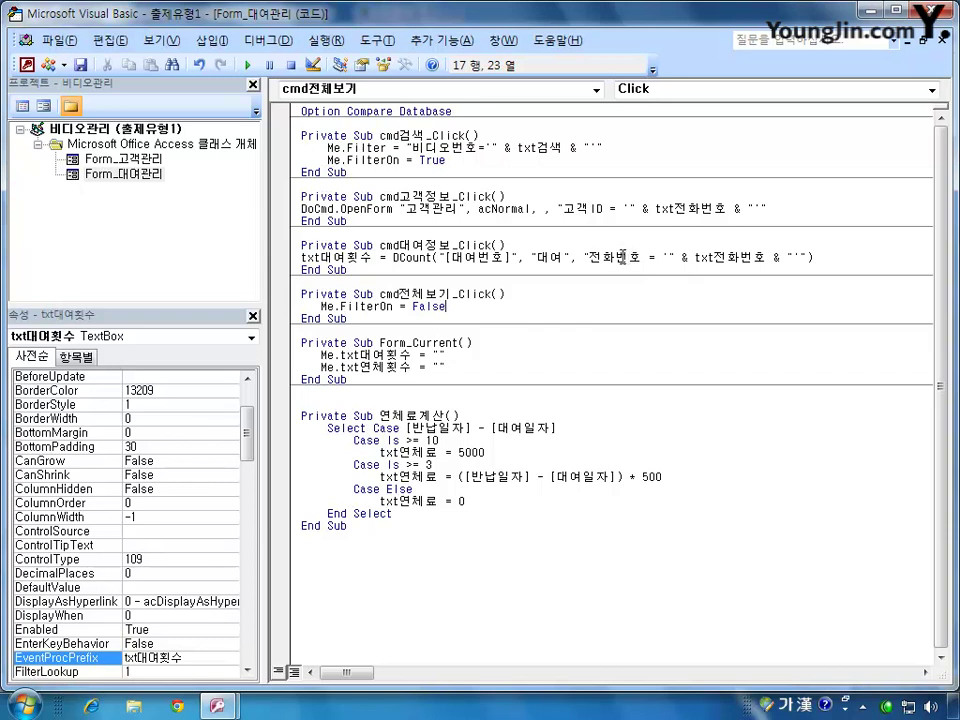
drag(591, 258, 771, 264)
click(695, 267)
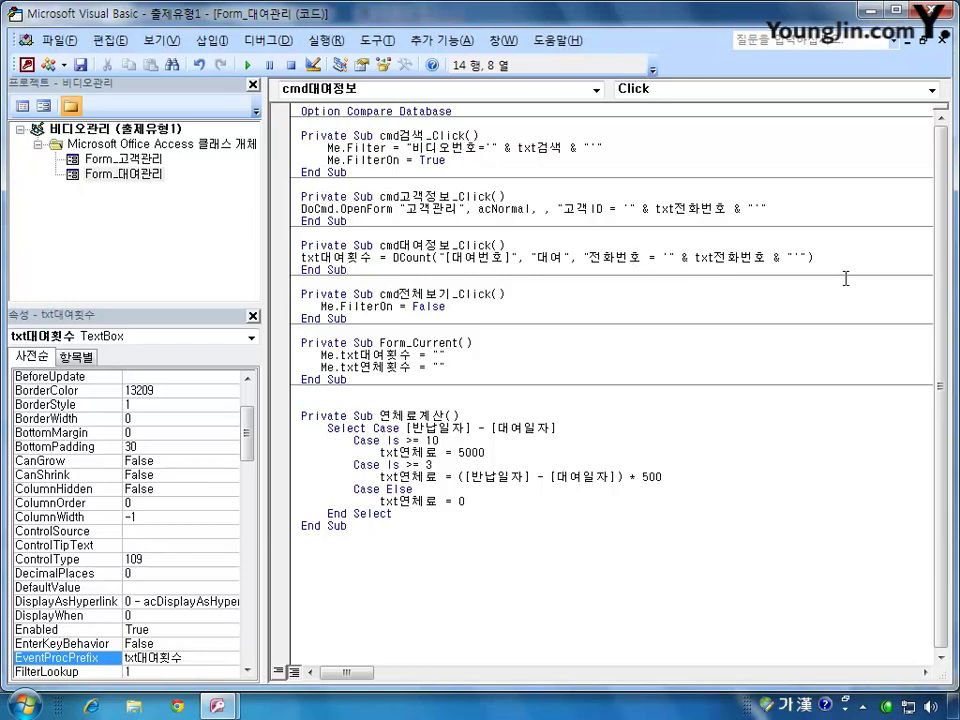
Step: Add the line txt연체횟수 = dcount("","","") below the txt대여횟수 line in the cmd대여정보 click procedure
click(908, 258)
key(Return)
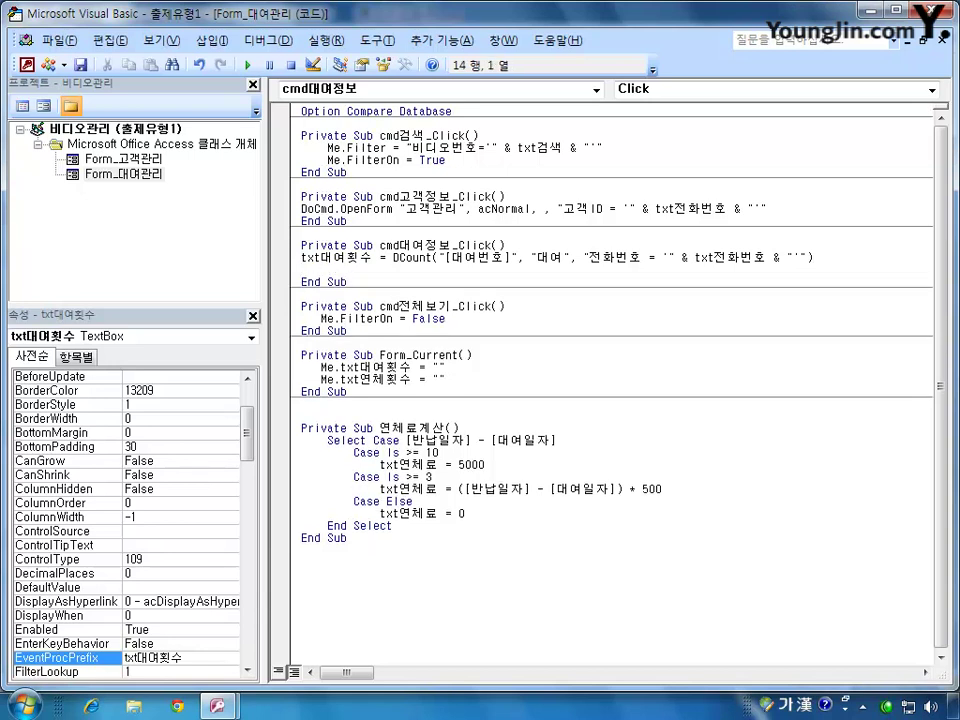
text(txt연체횟수)
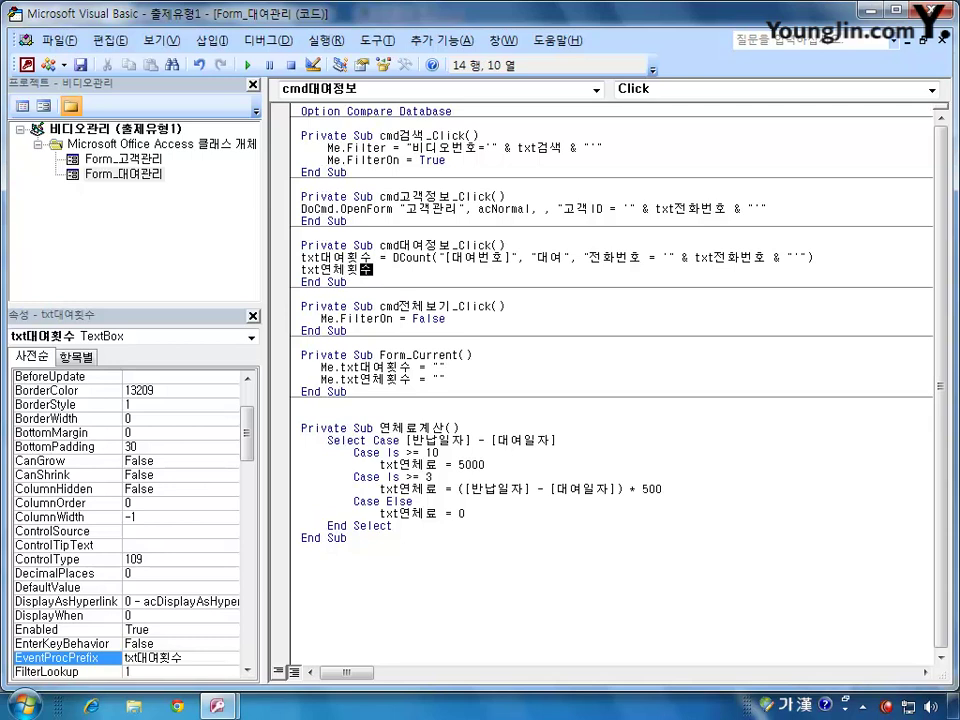
key(Hangul)
text(= dcount()
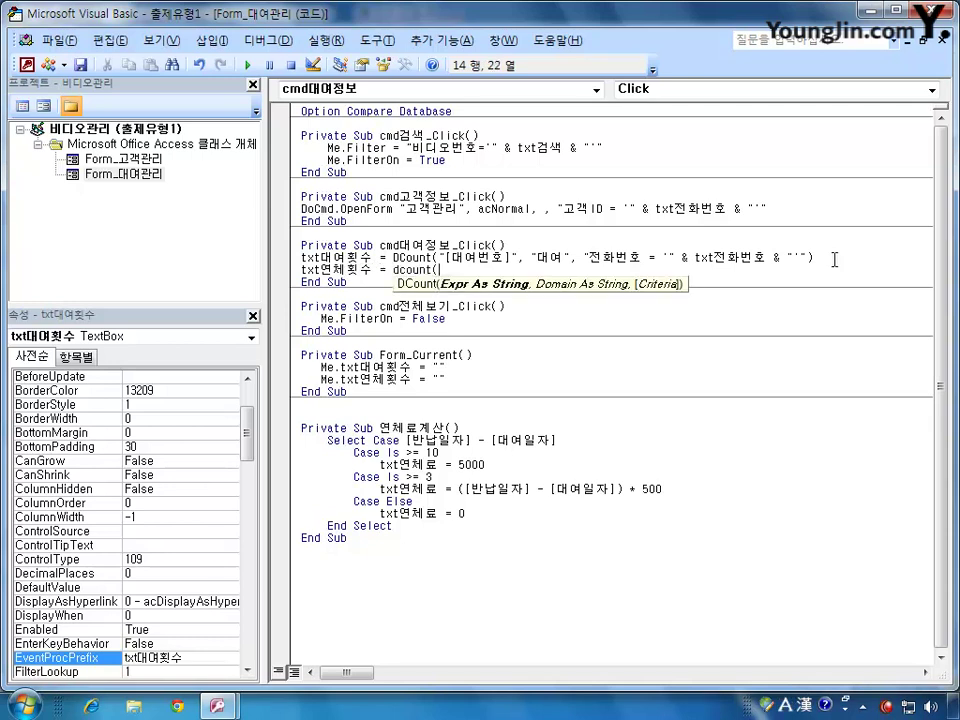
text("","","")
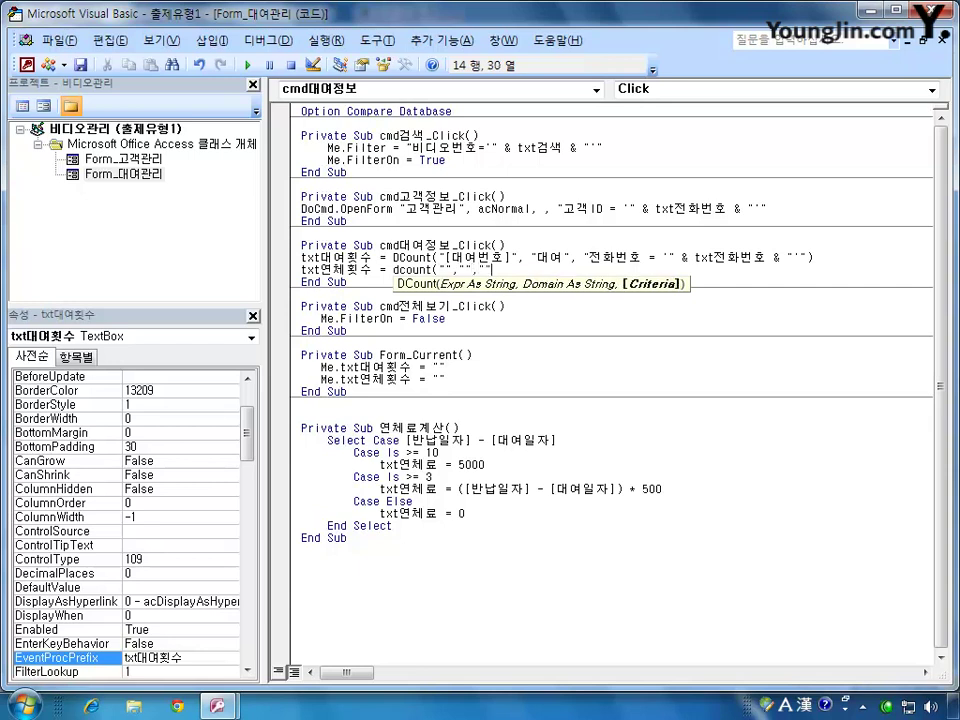
text())
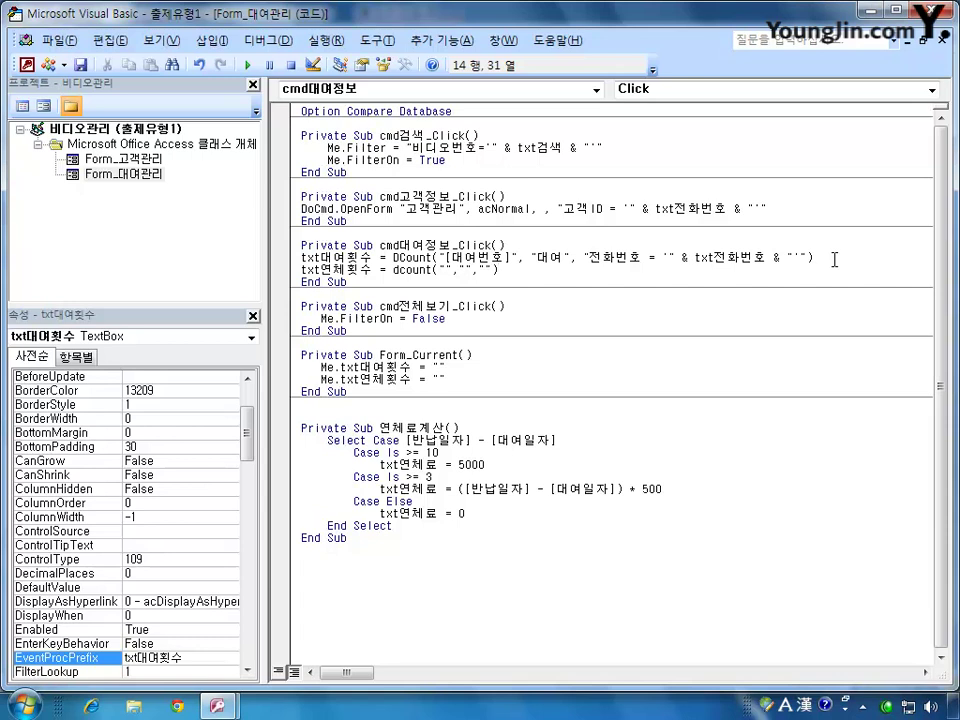
Step: Fill in the txt연체횟수 dcount with "대연번호" as the expression and "대여" as the domain
click(447, 269)
key(Right)
key(Right)
key(Left)
key(Left)
key(Hangul)
text(대연ㅂ)
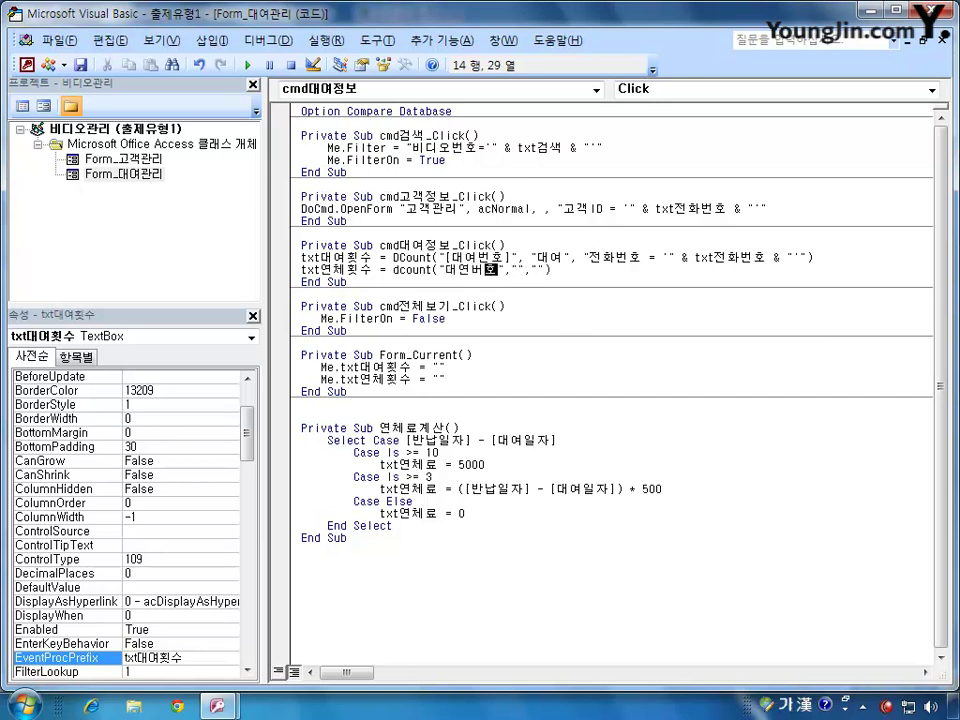
text(번호)
key(Right)
key(Right)
key(Right)
key(Right)
text(대여)
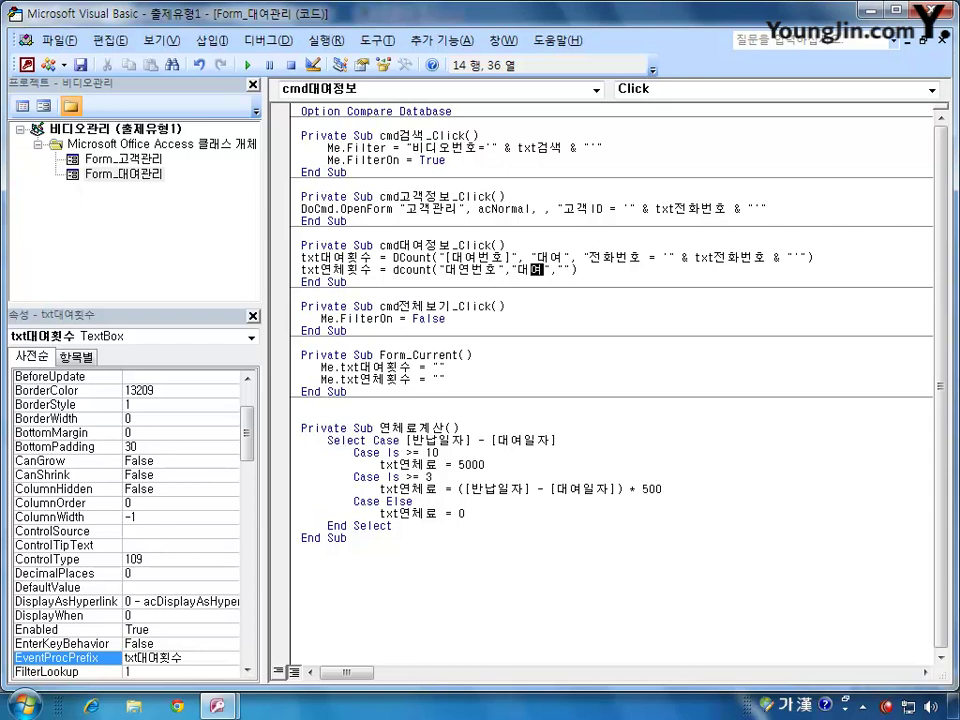
Step: Enter [전화번호] = [txt전화번호] as the criteria of the txt연체횟수 dcount
key(Right)
key(Right)
key(Right)
key(Right)
key(Right)
text([전화번호)
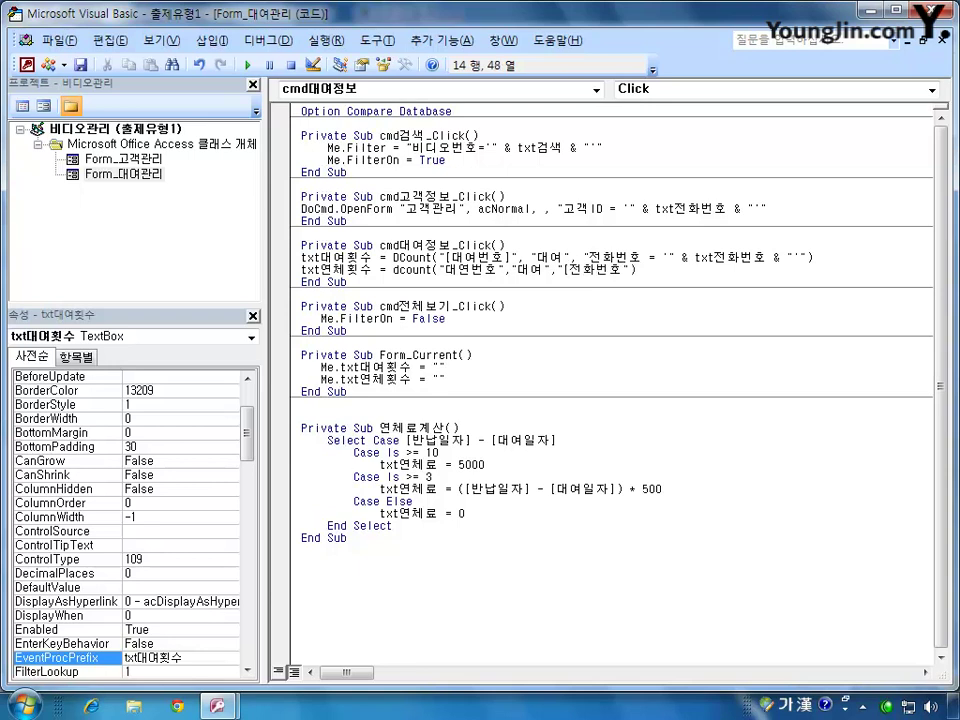
text(] = [txt전화번호)
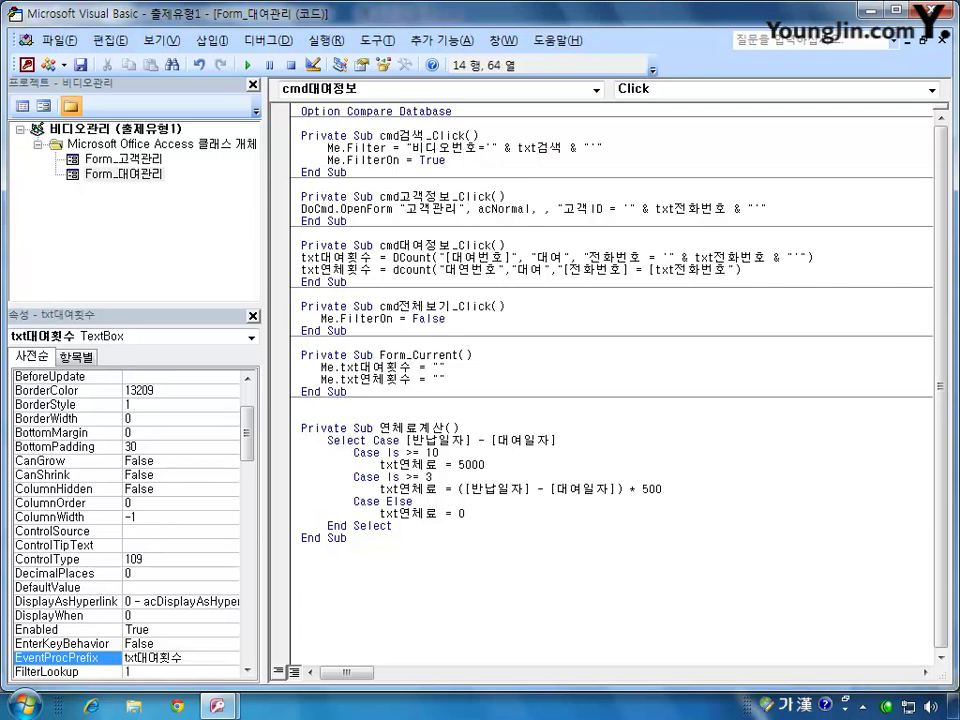
text(])
Step: Extend the txt연체횟수 criteria with the condition and [연체료] > 0
text(and )
text([dus)
key(BackSpace)
key(BackSpace)
key(BackSpace)
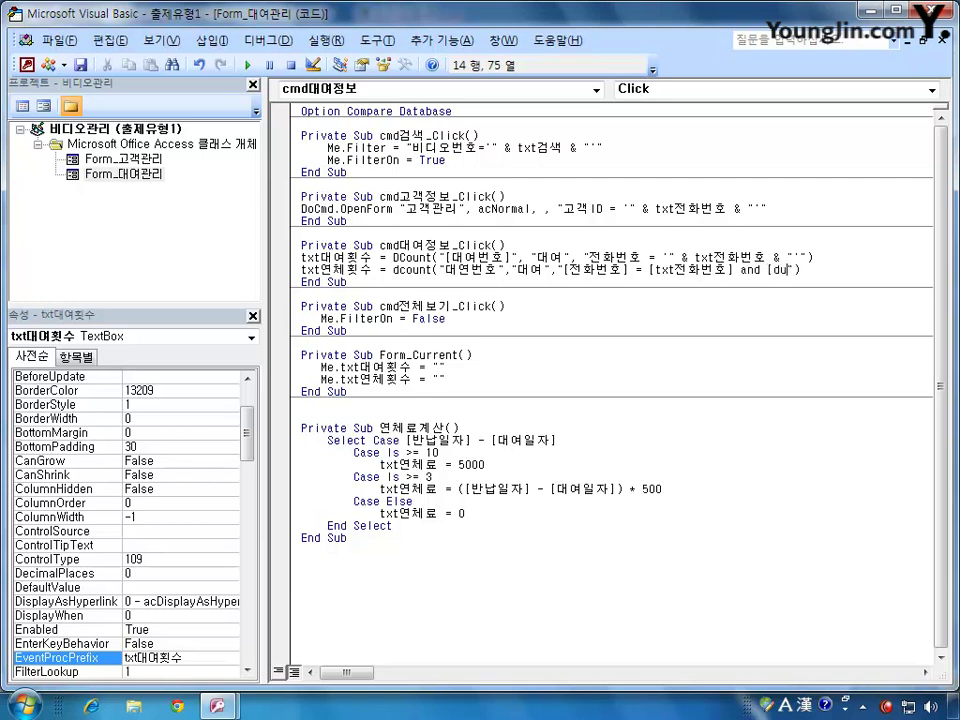
key(Hangul)
text(ㅇㅕㄴ체료])
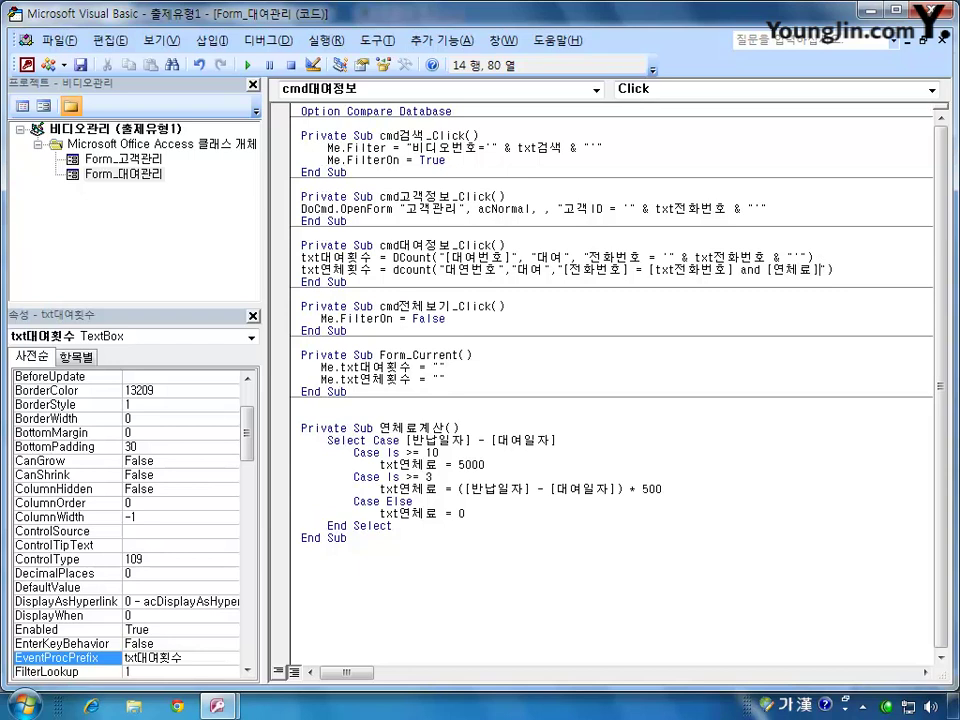
text( > 0)
Step: Remove the square brackets around 전화번호, txt전화번호 and 연체료 in the txt연체횟수 criteria
click(563, 269)
key(BackSpace)
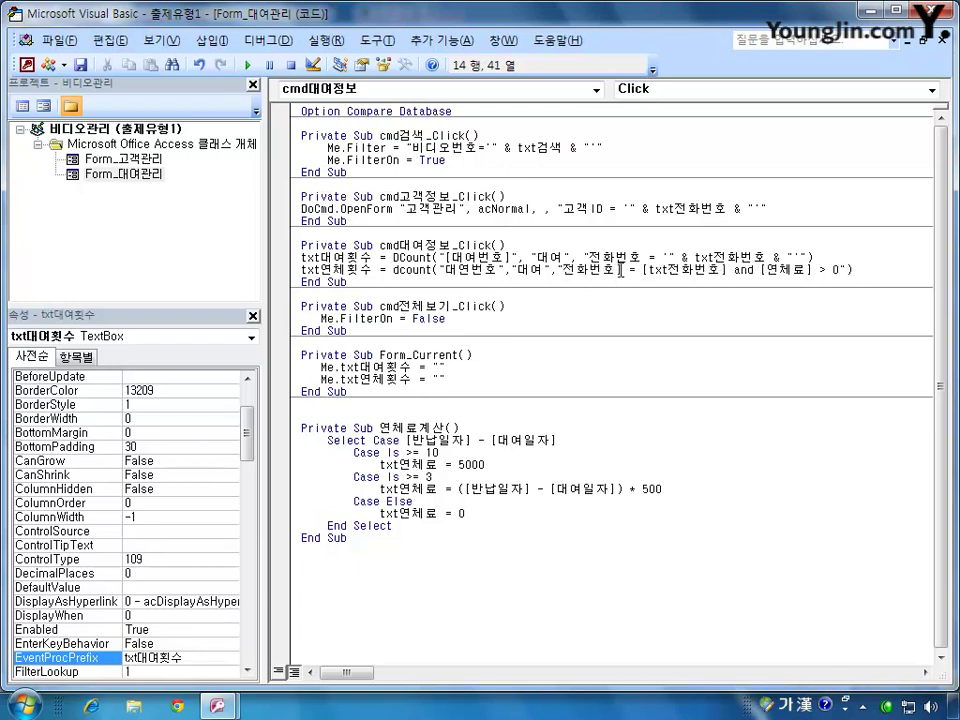
key(Right)
key(Right)
key(Right)
key(Right)
key(Right)
key(BackSpace)
key(Right)
key(Right)
key(Right)
key(Right)
key(BackSpace)
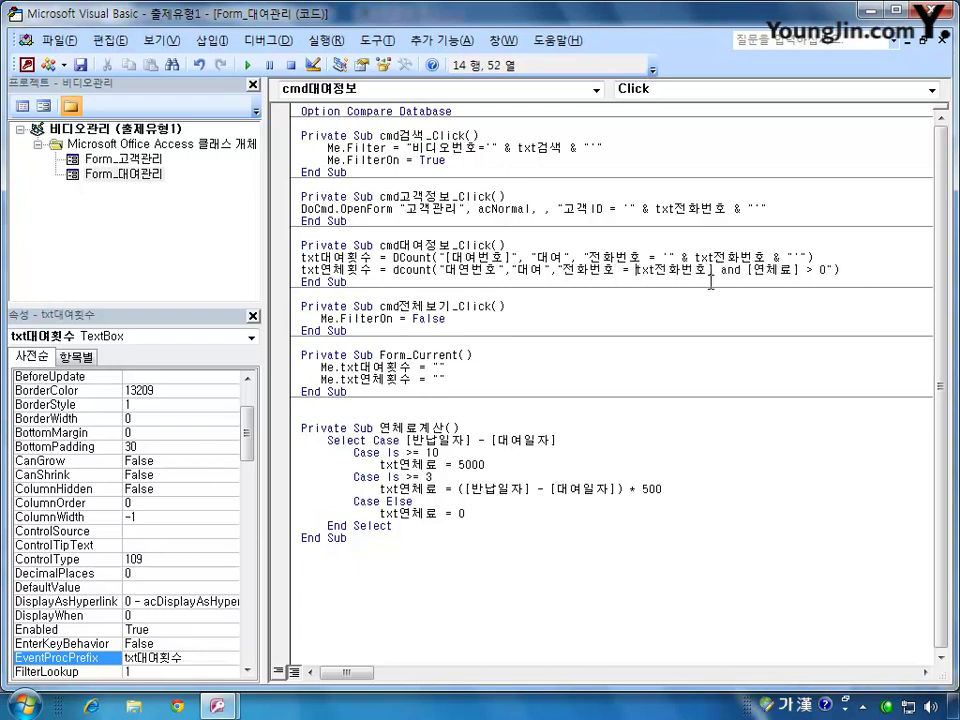
key(Right)
key(Right)
key(Right)
key(Right)
key(Right)
key(Right)
key(Right)
key(Right)
key(Right)
key(Right)
key(Right)
key(Right)
key(BackSpace)
key(Right)
key(Right)
key(Right)
key(Right)
key(Right)
key(Right)
key(BackSpace)
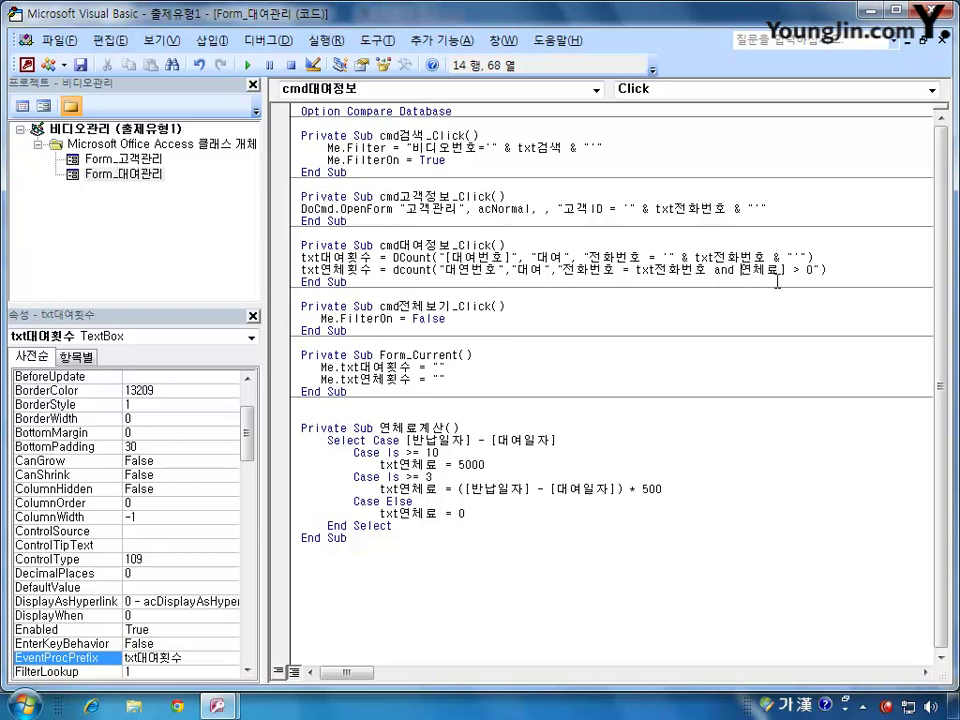
key(Right)
key(Right)
key(Right)
key(Right)
key(Right)
key(Right)
key(Right)
key(BackSpace)
Step: Enclose txt전화번호 in single quotes in the txt연체횟수 criteria
click(641, 270)
text(')
key(Right)
key(Right)
key(Right)
key(Right)
key(Right)
key(Right)
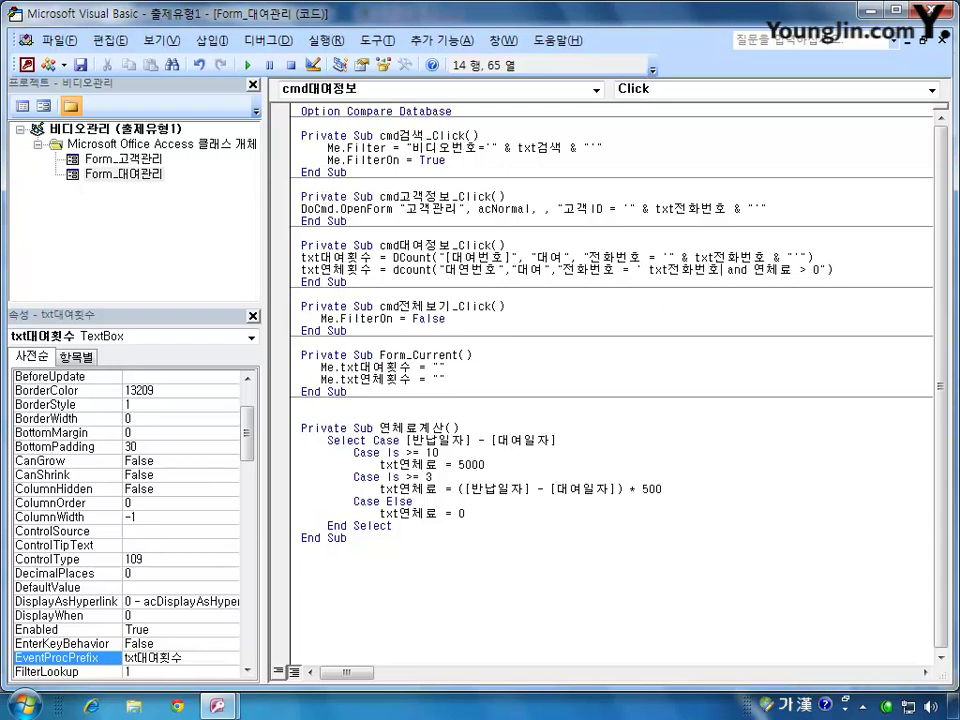
text(')
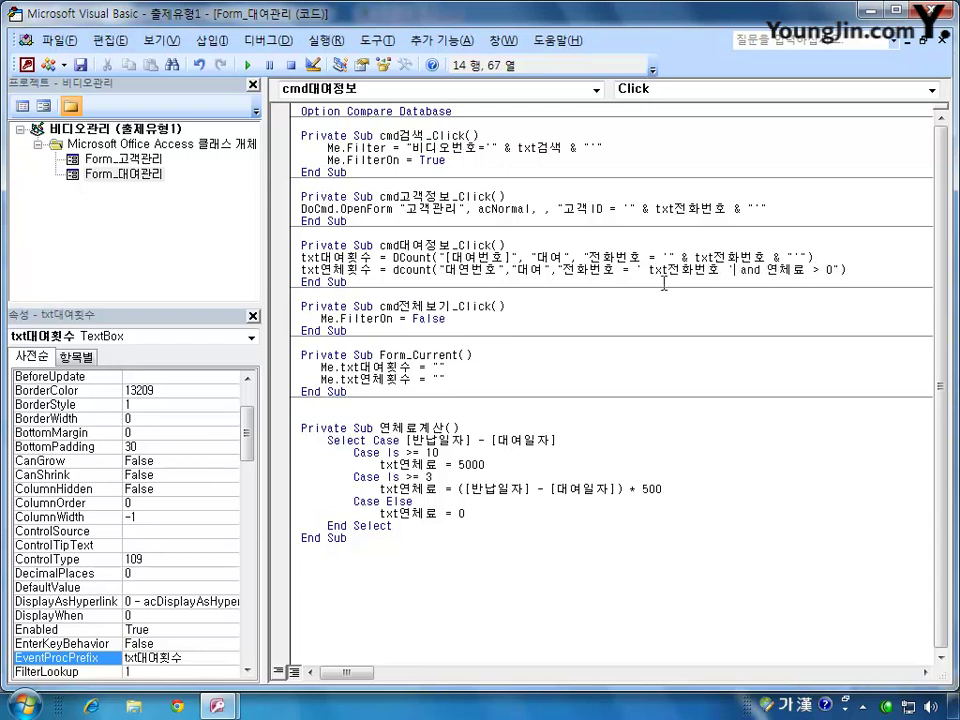
drag(648, 269, 711, 270)
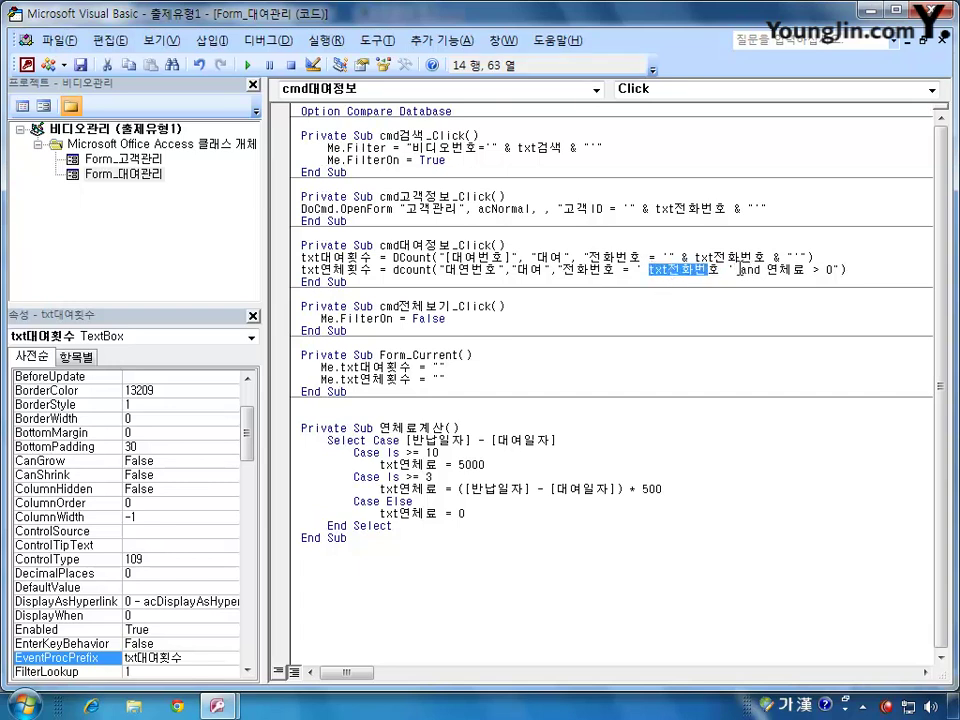
key(Right)
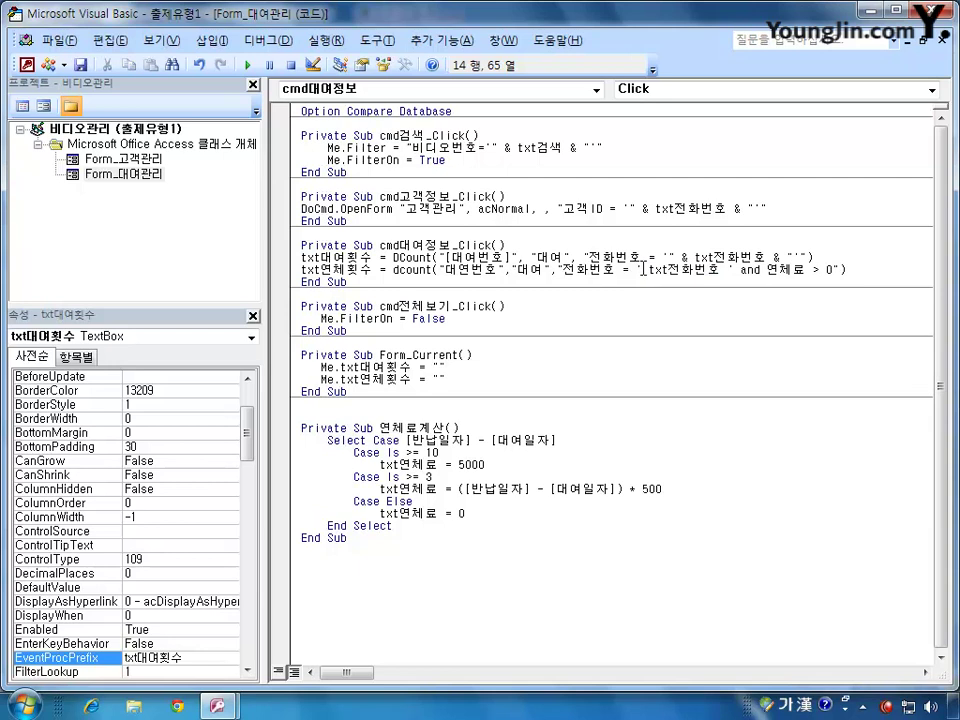
Step: Split the txt연체횟수 criteria string around txt전화번호 with double quotes, keeping each single quote inside its string
click(644, 268)
text(",)
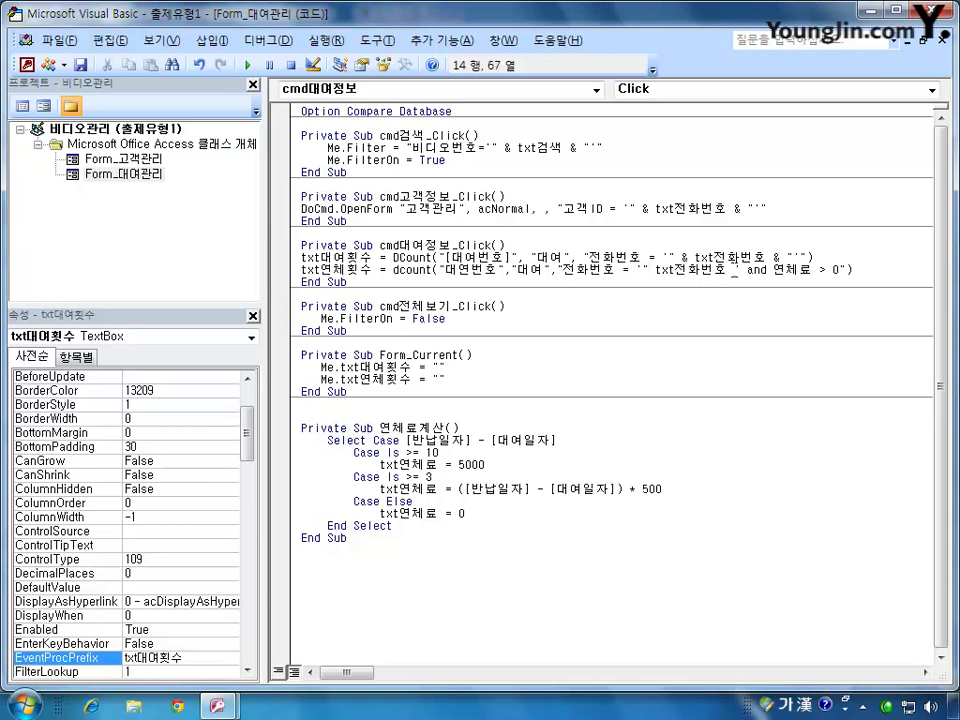
text(")
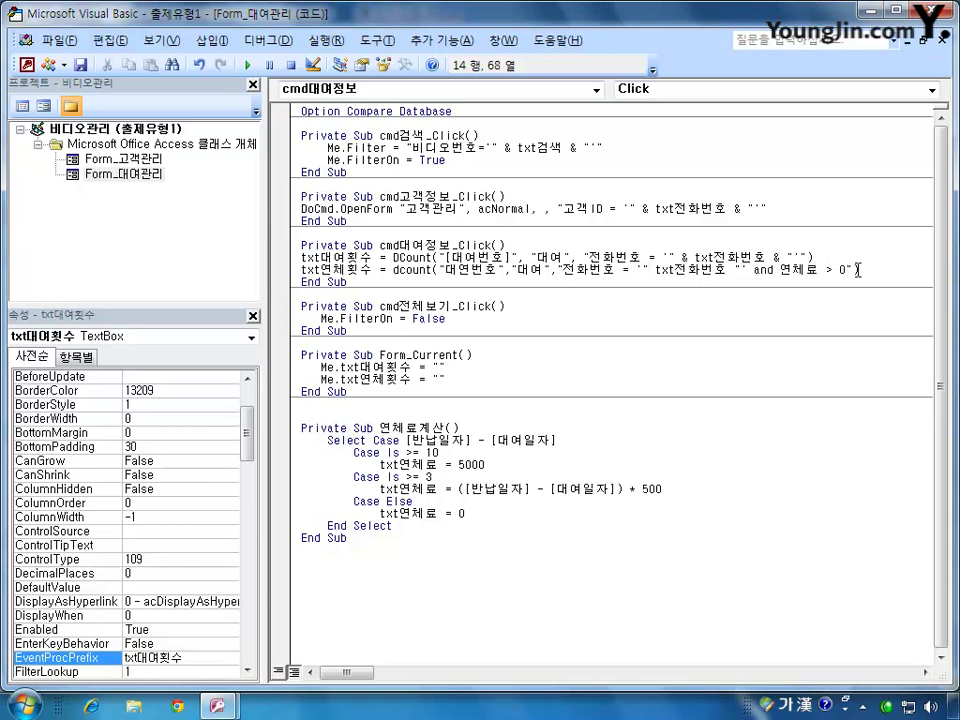
Step: Concatenate txt전화번호 with both parts of the txt연체횟수 criteria using & operators and commit the line
click(656, 270)
text(&)
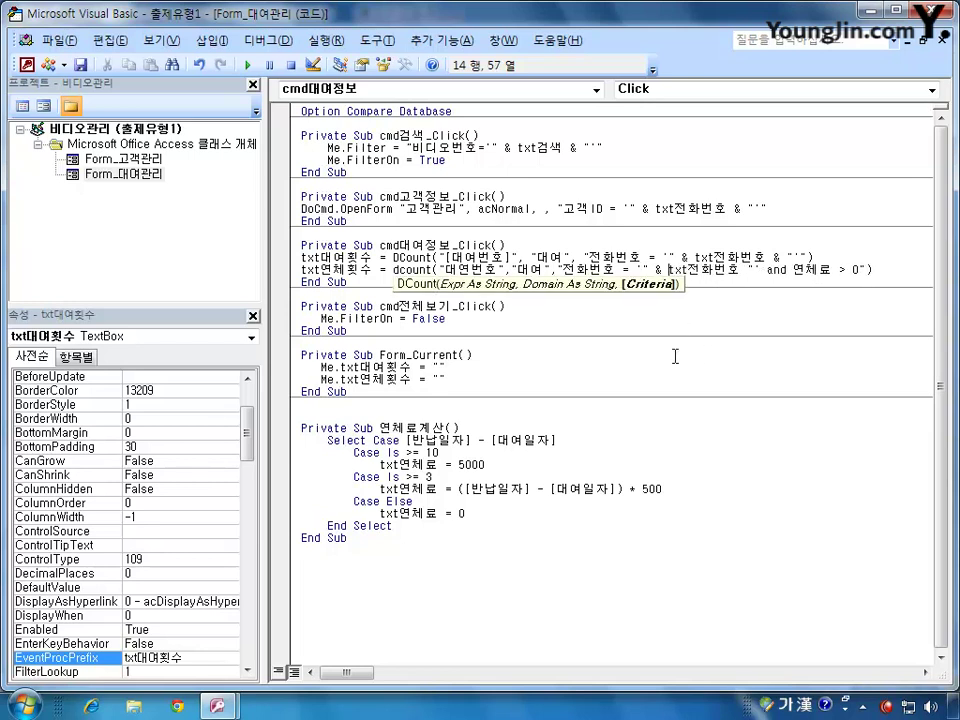
key(Right)
key(Right)
key(Right)
key(Right)
key(Right)
key(Right)
key(Right)
text(&)
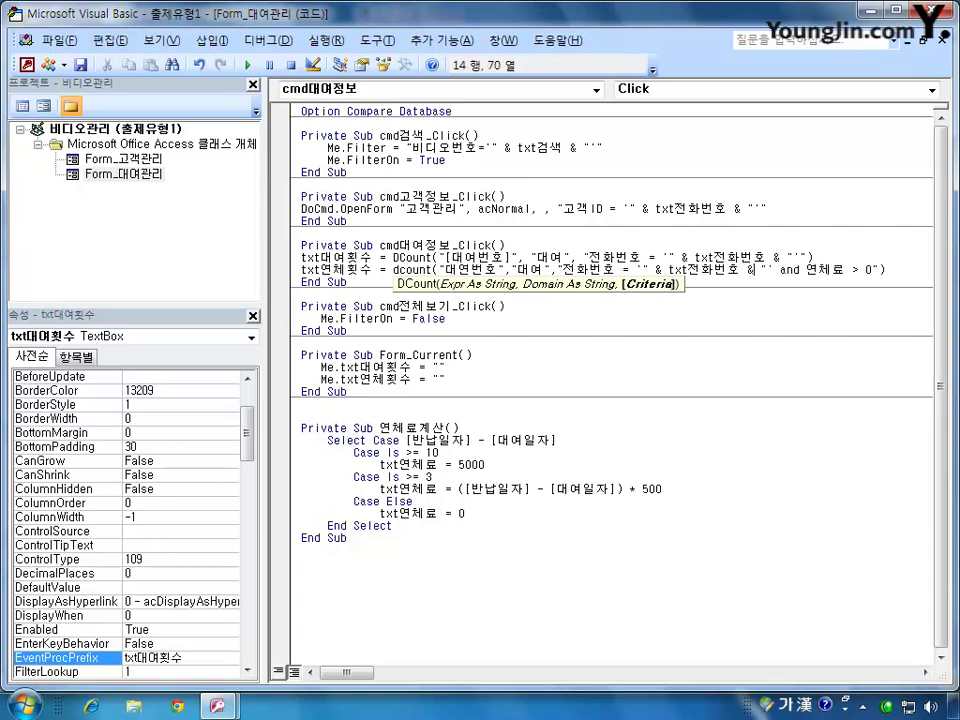
click(608, 257)
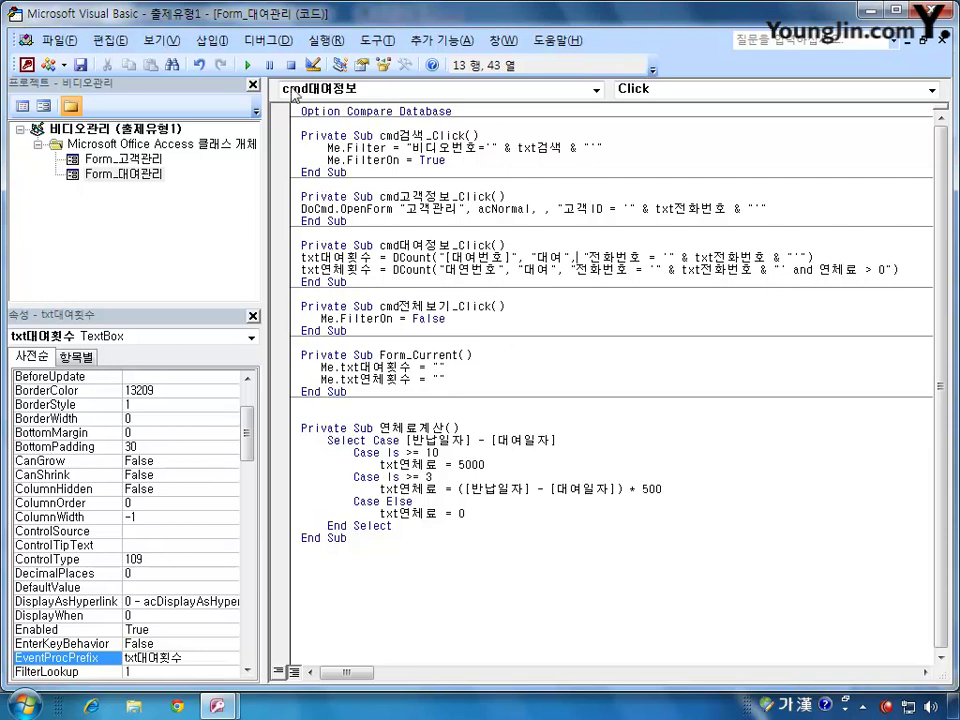
Step: Switch to Access, open the 대여 table and examine the rental records' 전화번호 and 연체료 values
click(26, 66)
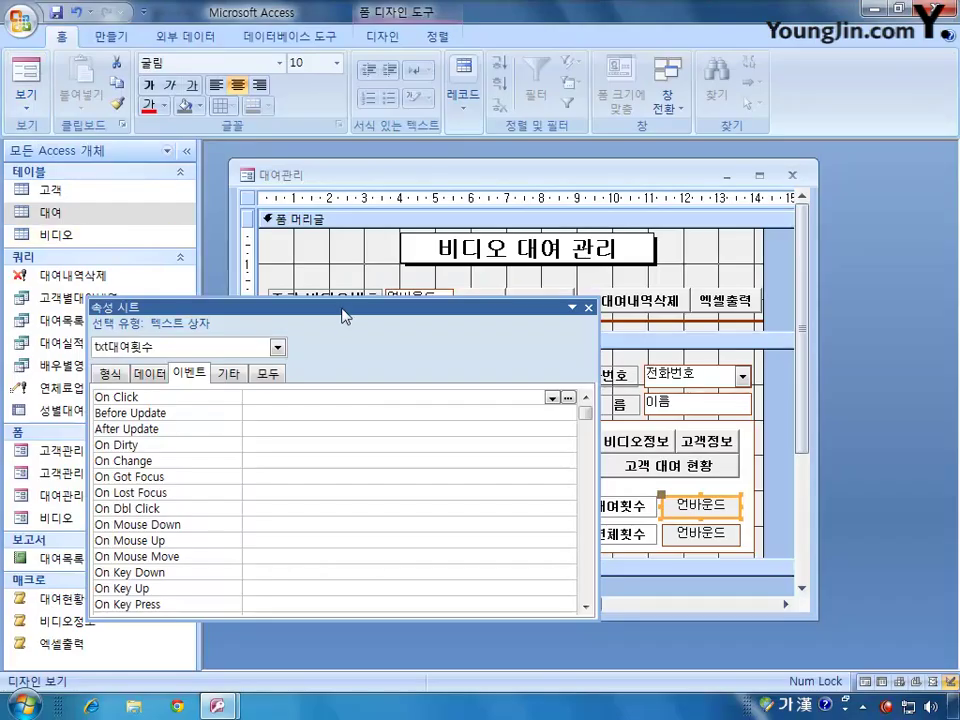
drag(338, 253, 536, 315)
double_click(60, 212)
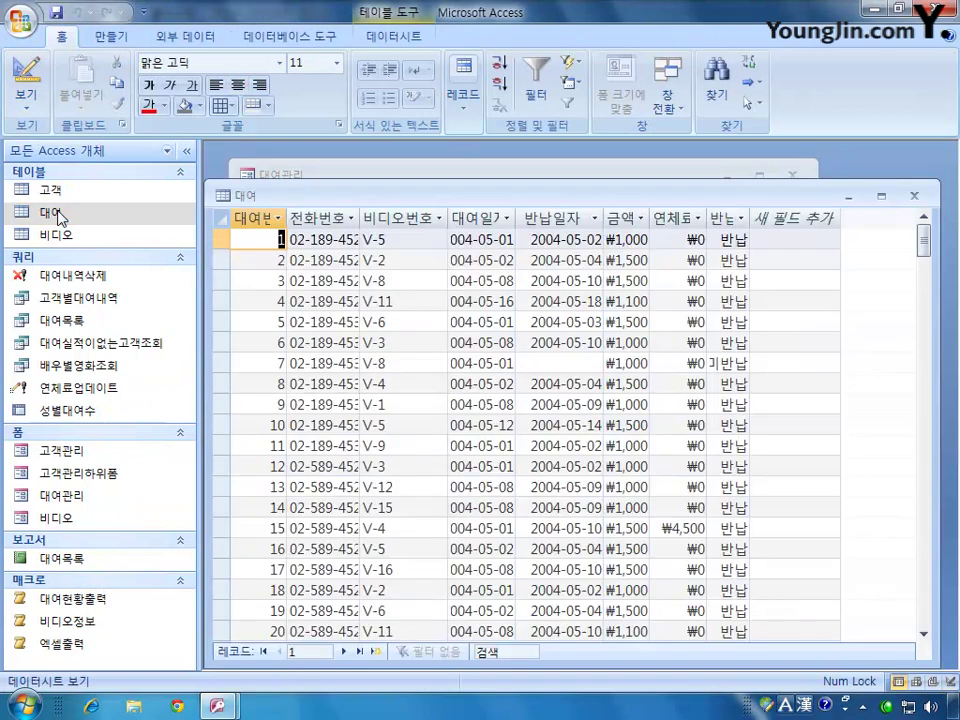
drag(924, 242, 925, 281)
scroll(808, 401, down, 4)
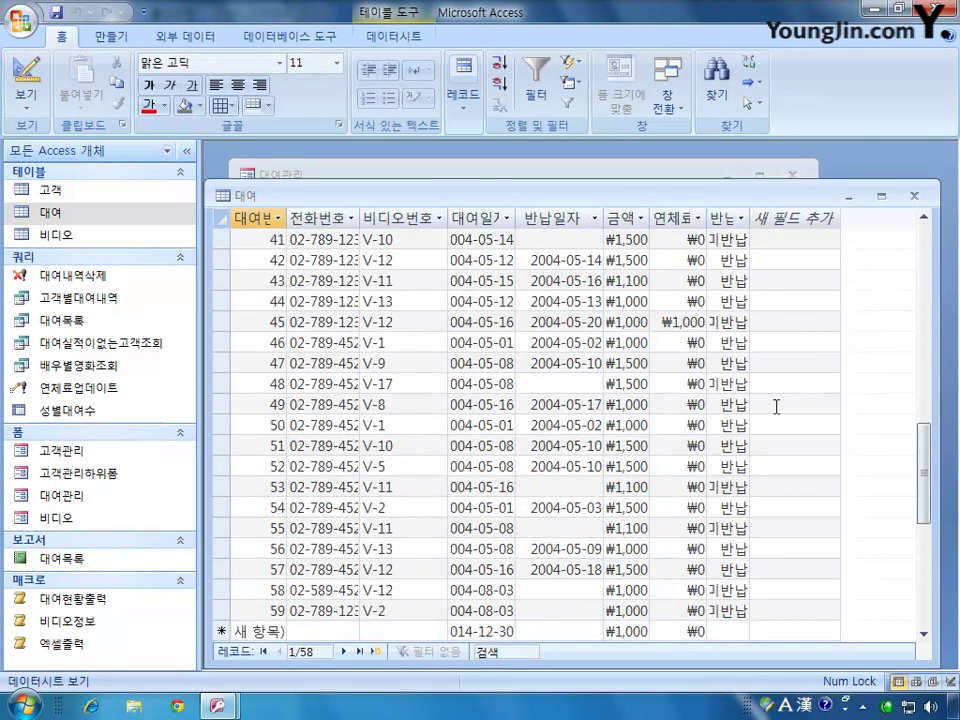
scroll(782, 407, up, 8)
scroll(771, 399, up, 4)
scroll(769, 399, down, 2)
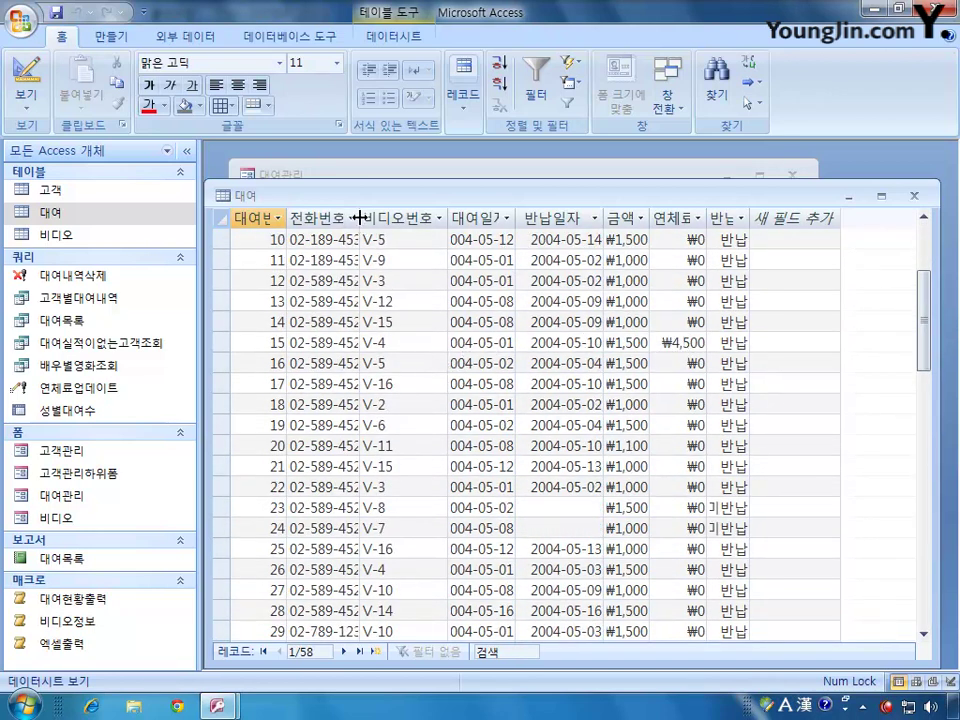
Step: Widen the 대여 table's 전화번호 column to show the full numbers and return to the 대여관리 form's design
drag(360, 217, 398, 217)
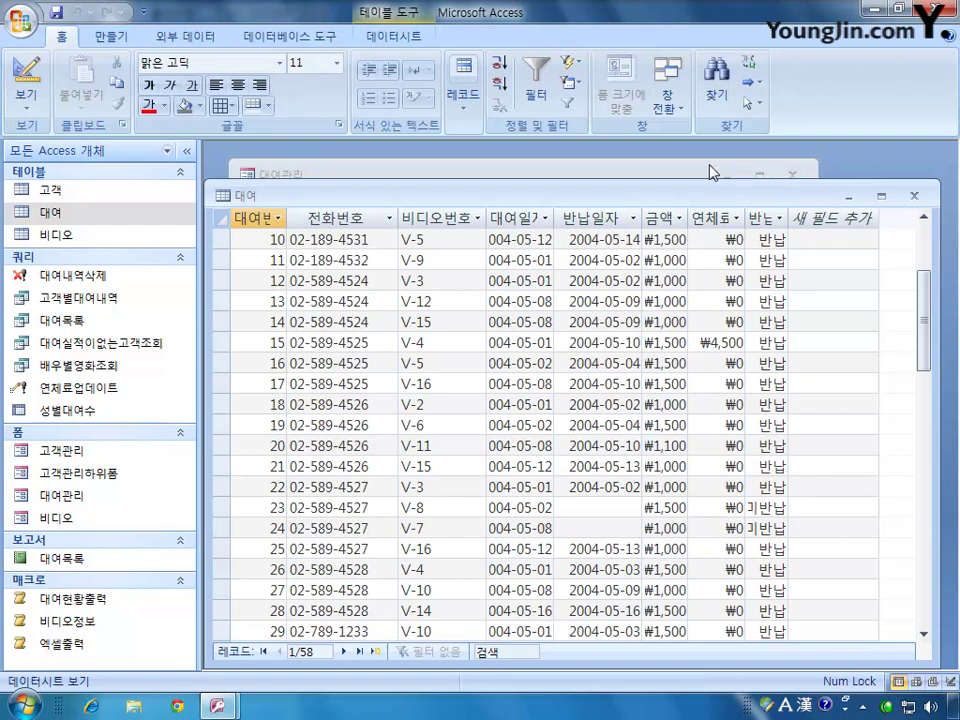
click(679, 173)
click(784, 315)
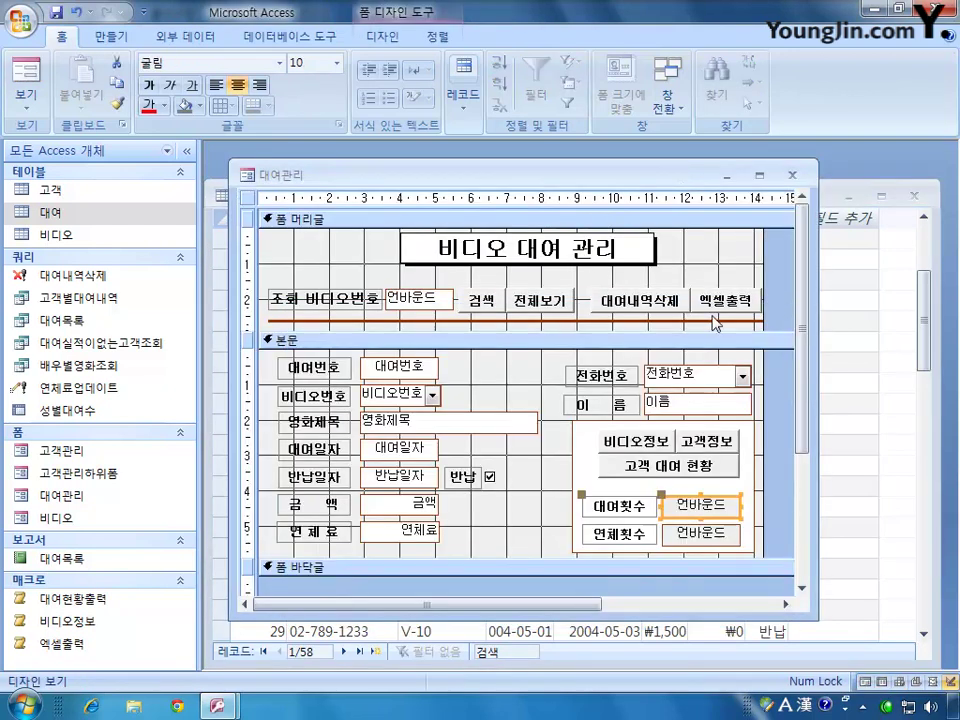
Step: Show the 대여관리 form in Form view, select another customer's 전화번호 for the first record, and test the 고객 대여 현황 button
click(26, 76)
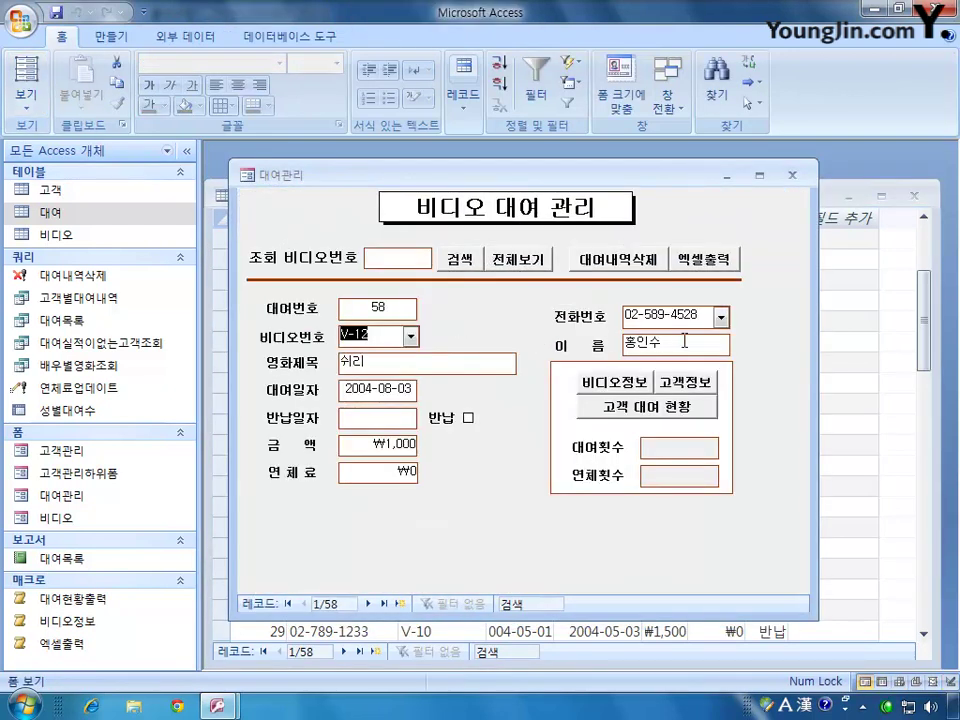
click(721, 317)
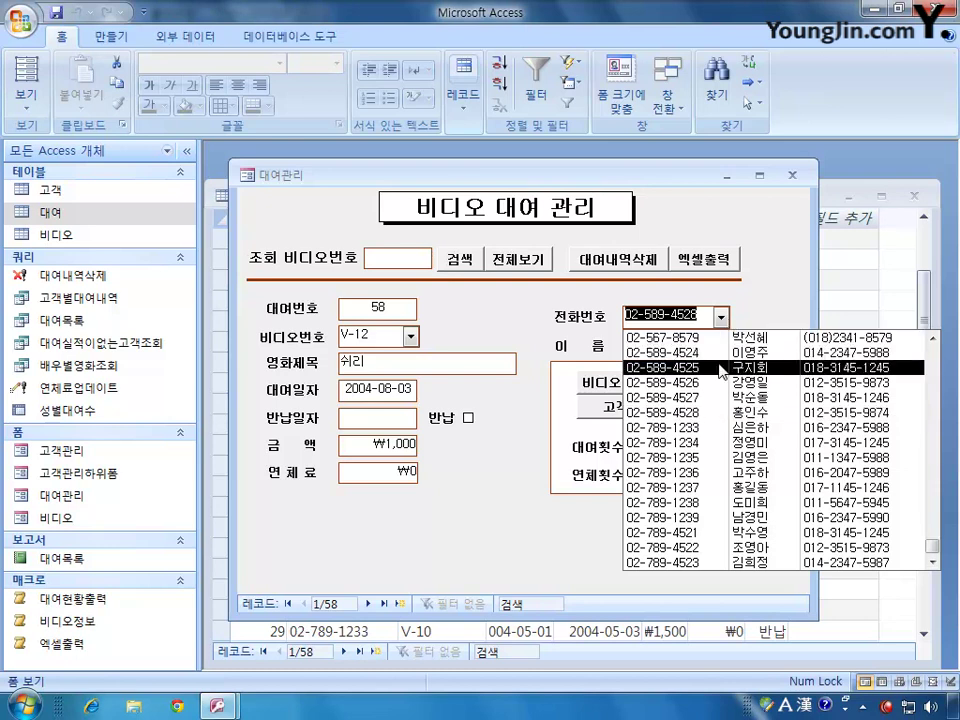
click(722, 368)
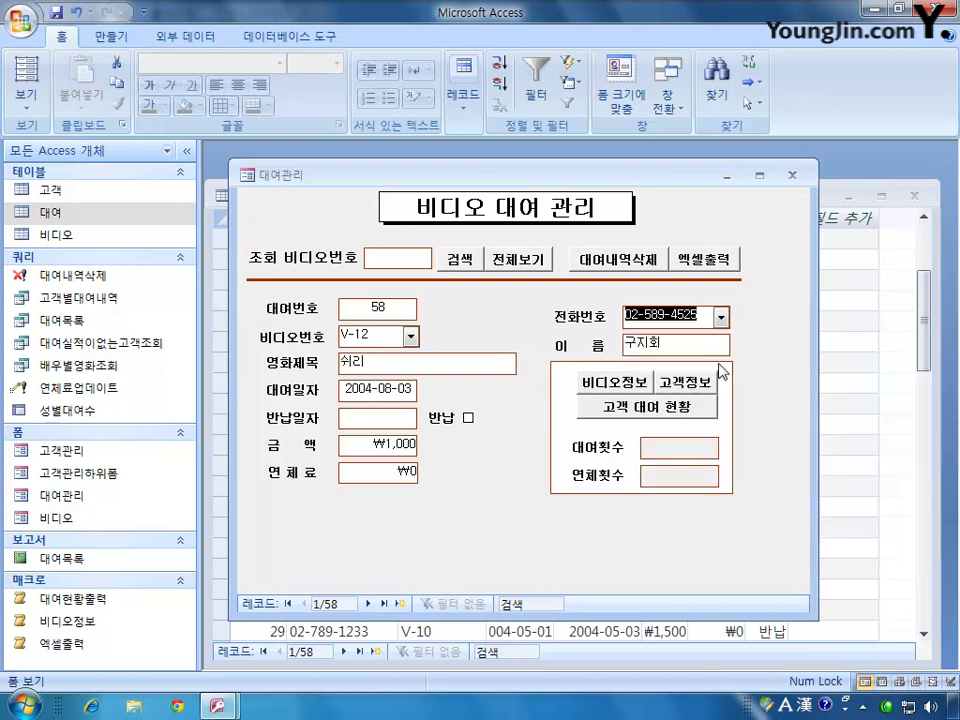
click(648, 407)
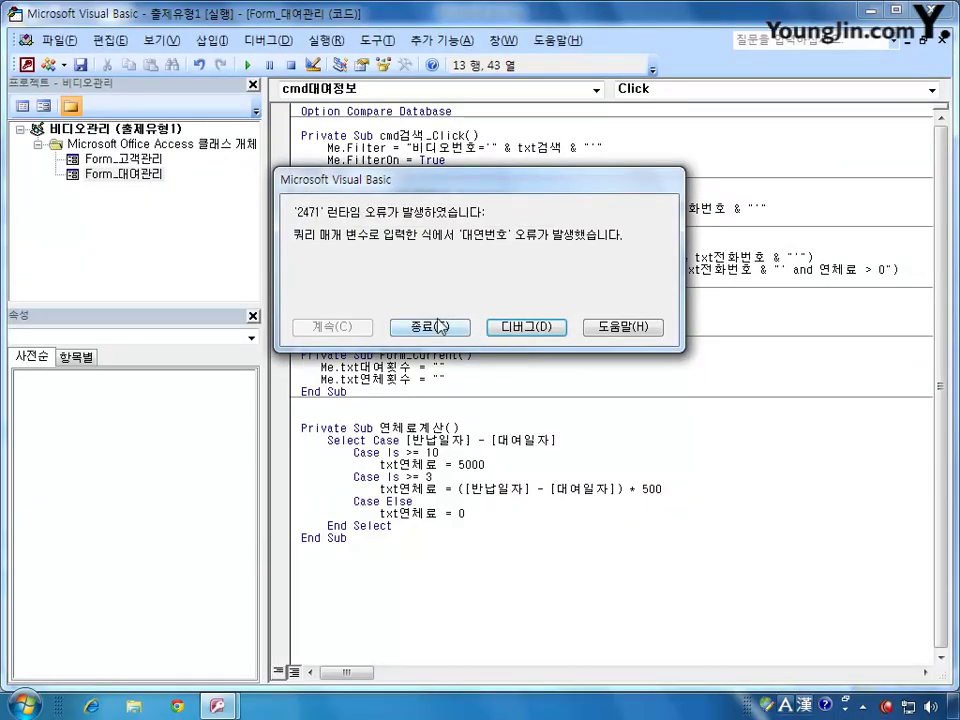
click(434, 330)
click(641, 402)
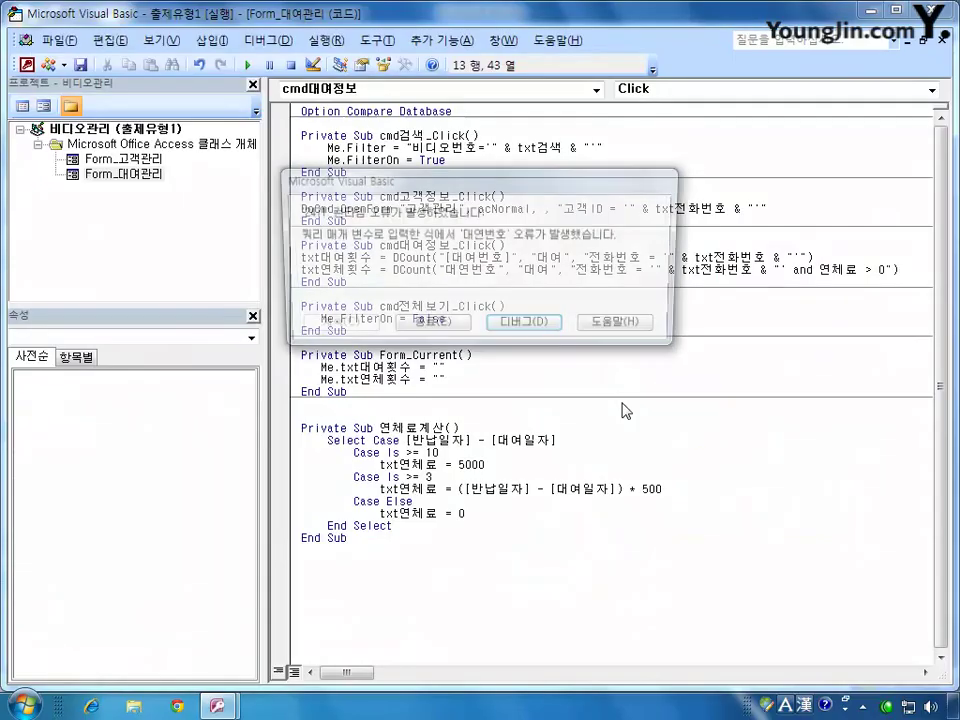
Step: Debug the failing txt연체횟수 line, stop the run, and correct the field name in its DCount to 대여번호
click(530, 327)
click(606, 257)
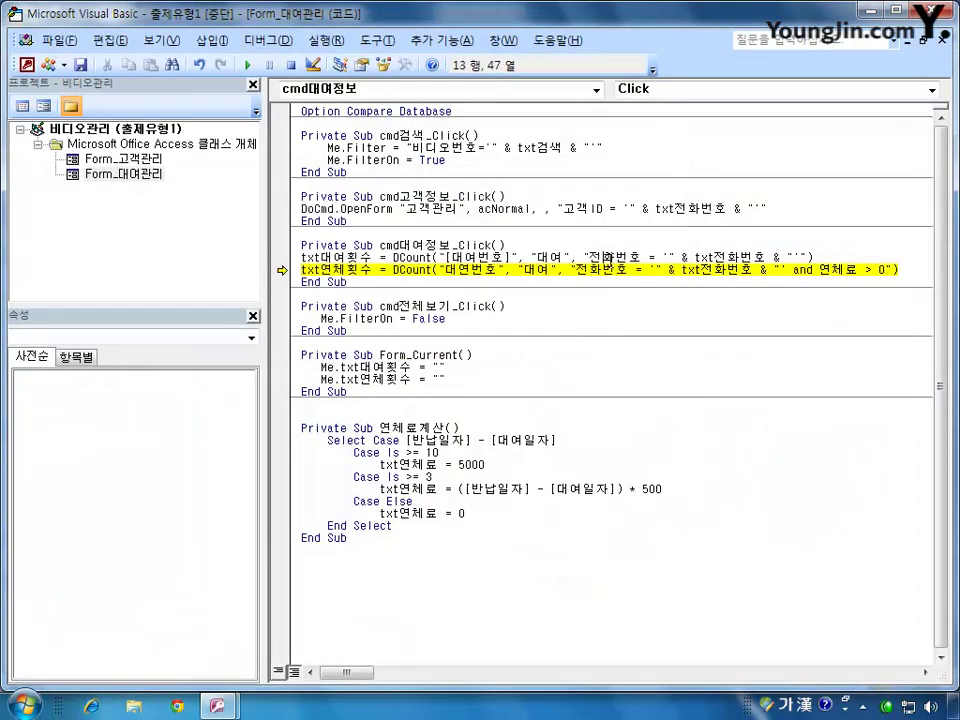
click(518, 270)
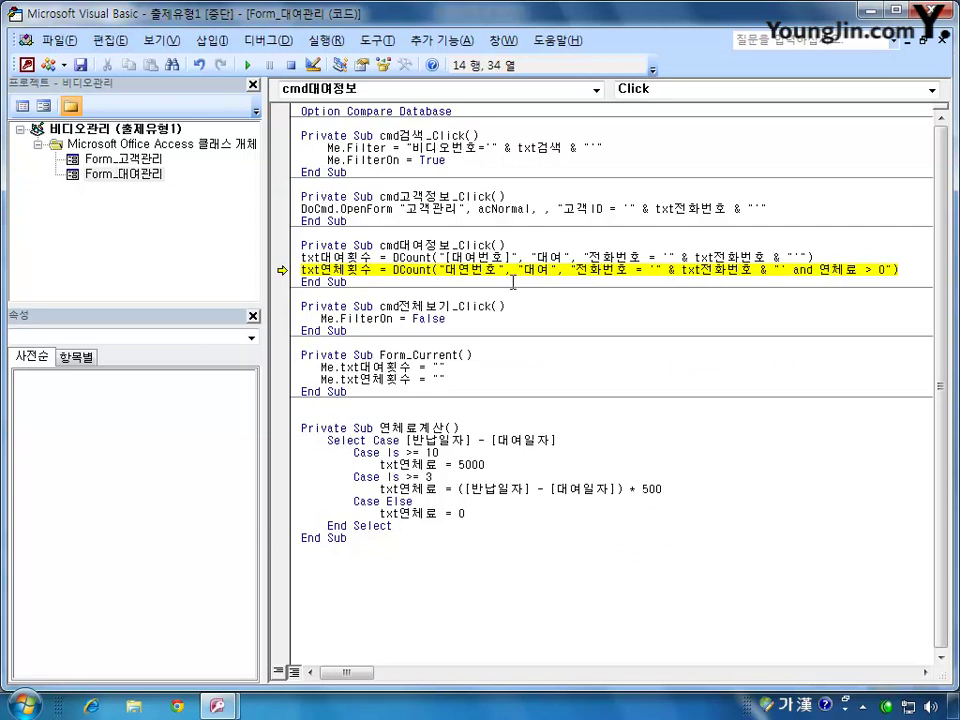
click(291, 66)
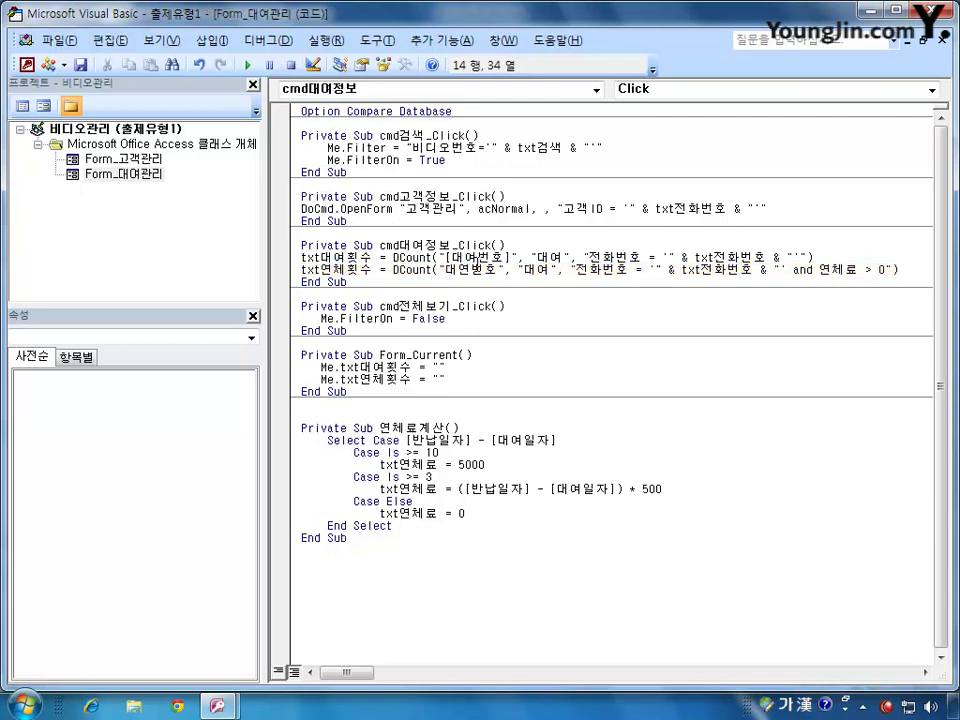
key(BackSpace)
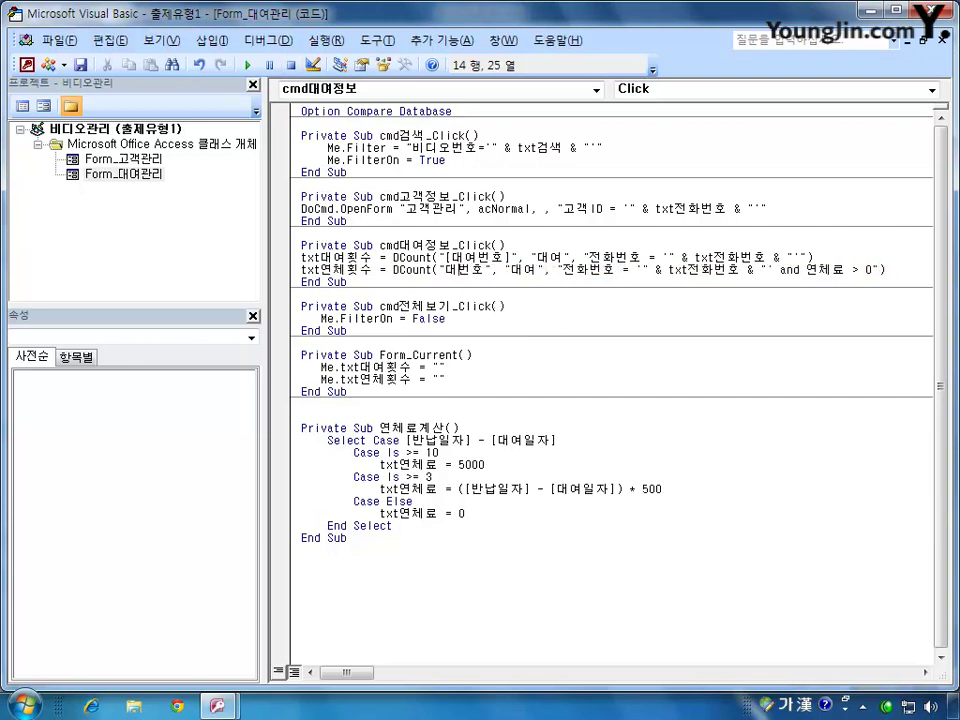
text(여)
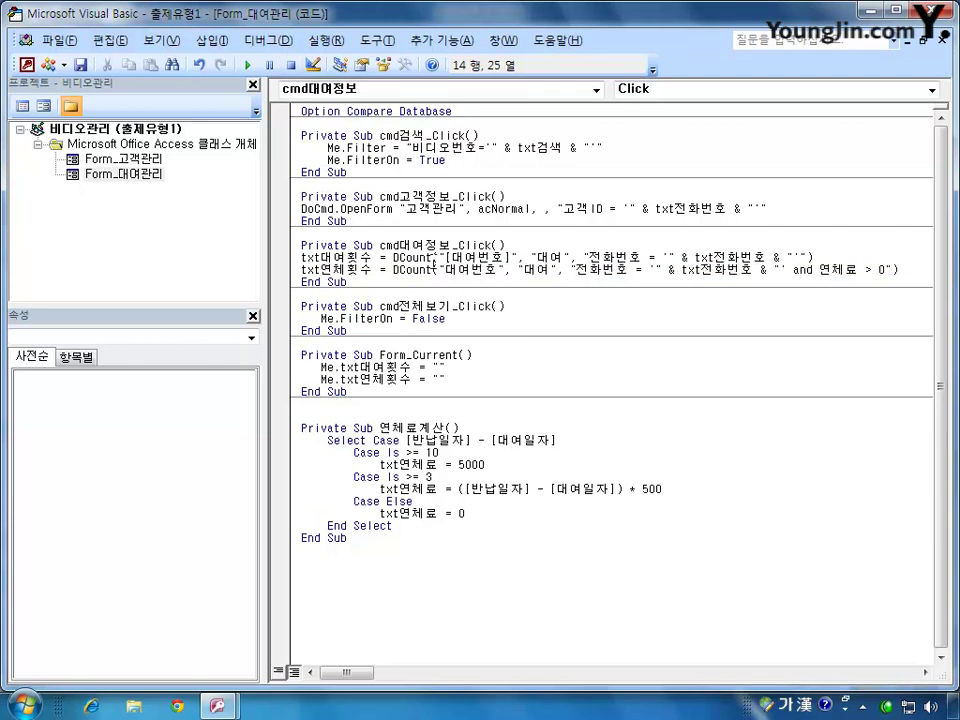
Step: Return to Access, run 고객 대여 현황 again on the form, and check the selected customer's rentals, records 15 to 17, in the 대여 table
click(26, 64)
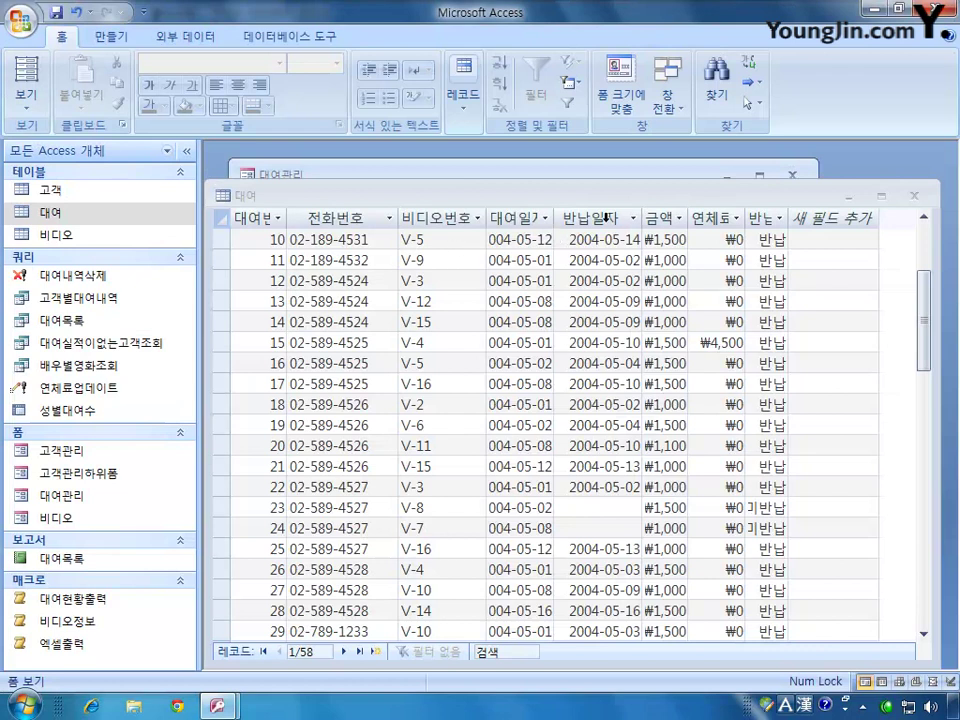
click(596, 177)
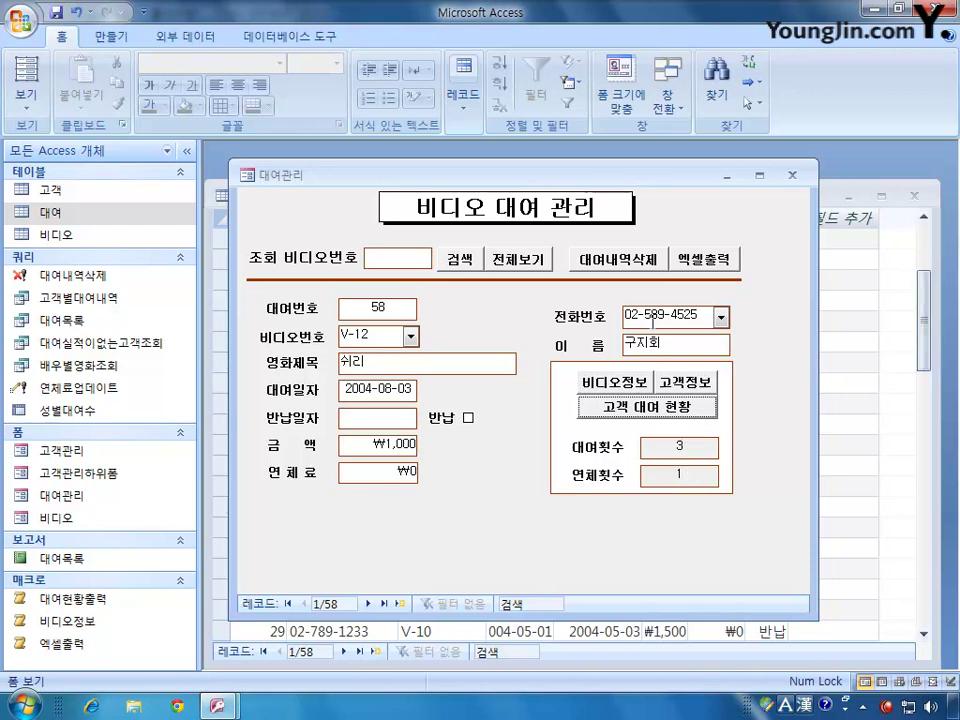
click(922, 322)
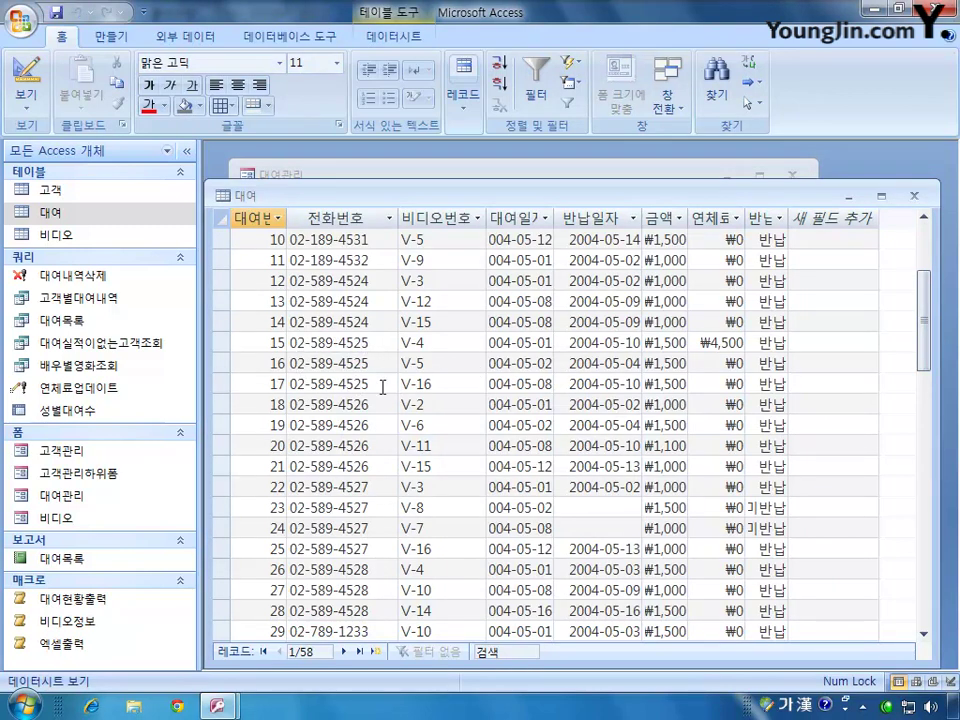
click(270, 342)
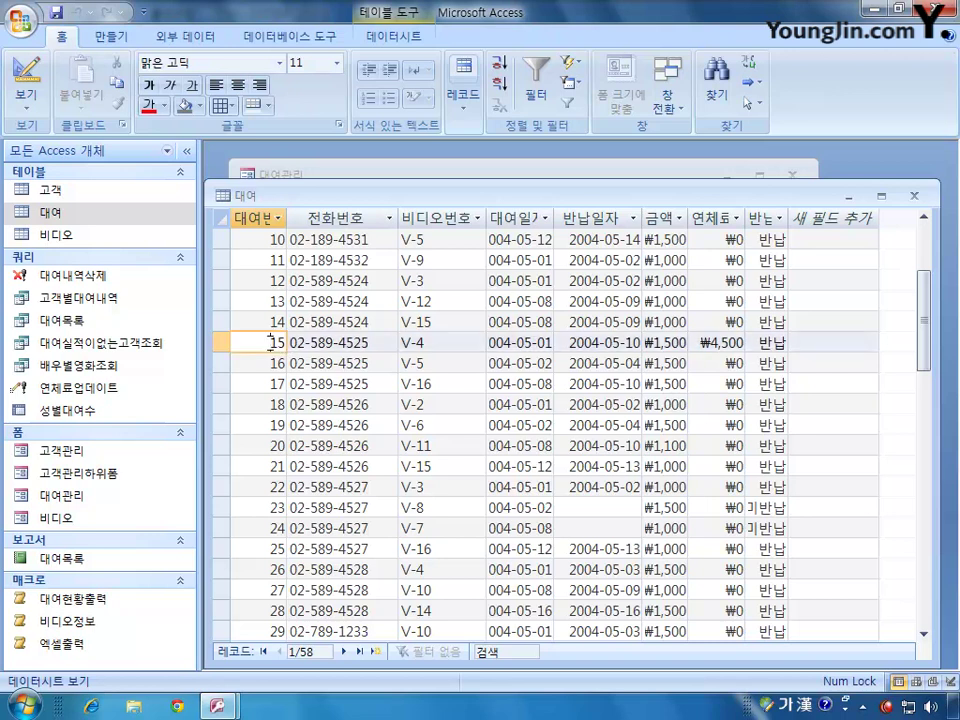
click(268, 363)
click(270, 384)
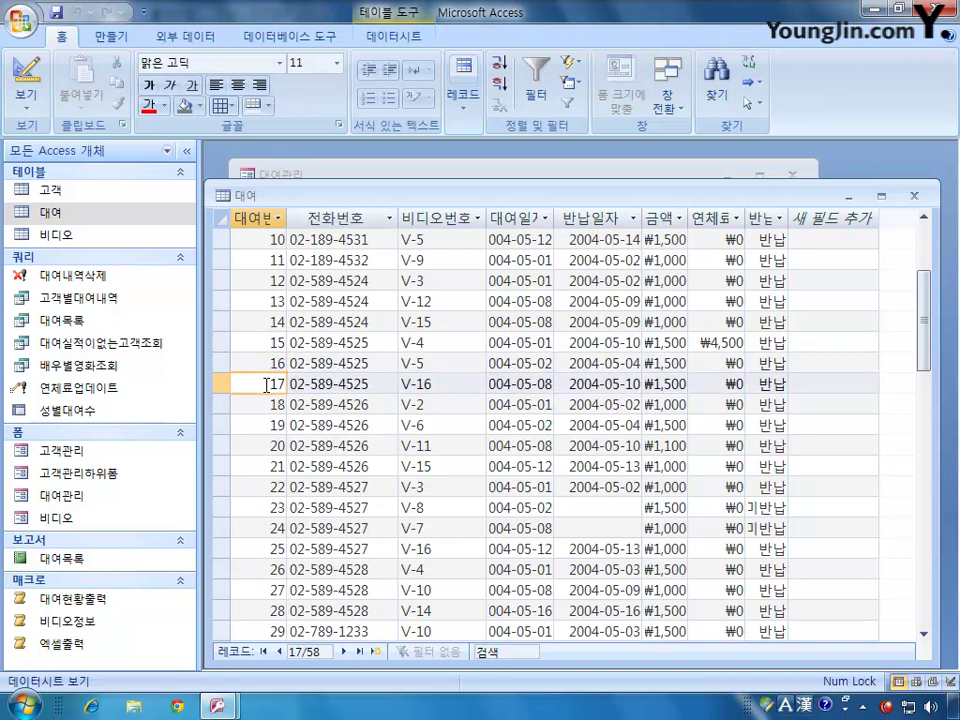
Step: Look through the remaining 대여 records for the same 전화번호, mark records 15 to 17, and compare them with the form's 대여횟수 and 연체횟수
scroll(268, 384, down, 12)
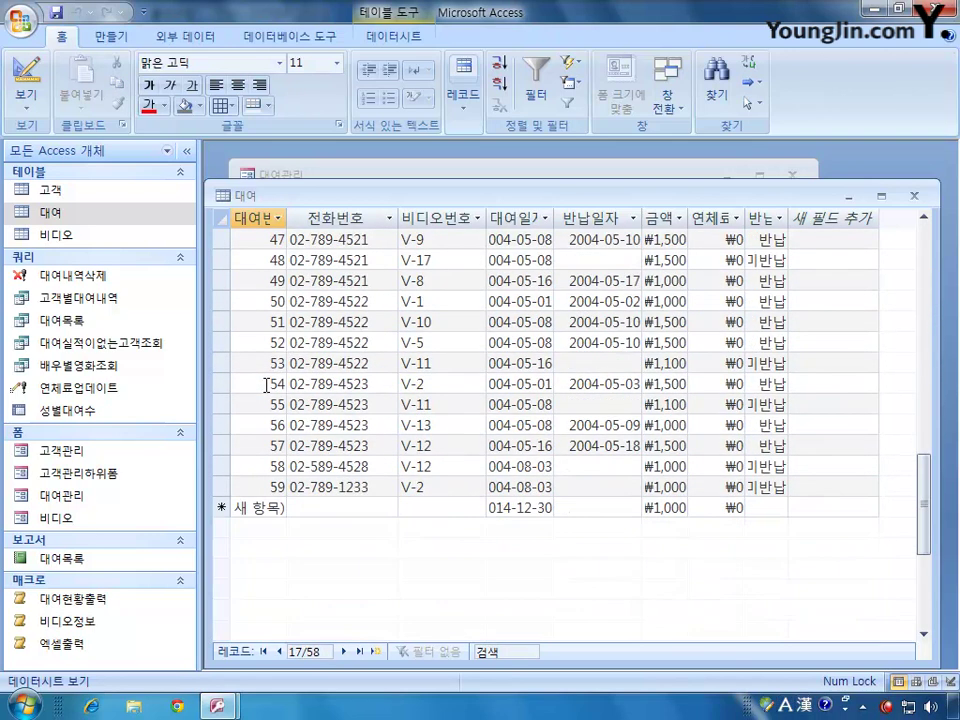
scroll(268, 384, up, 1)
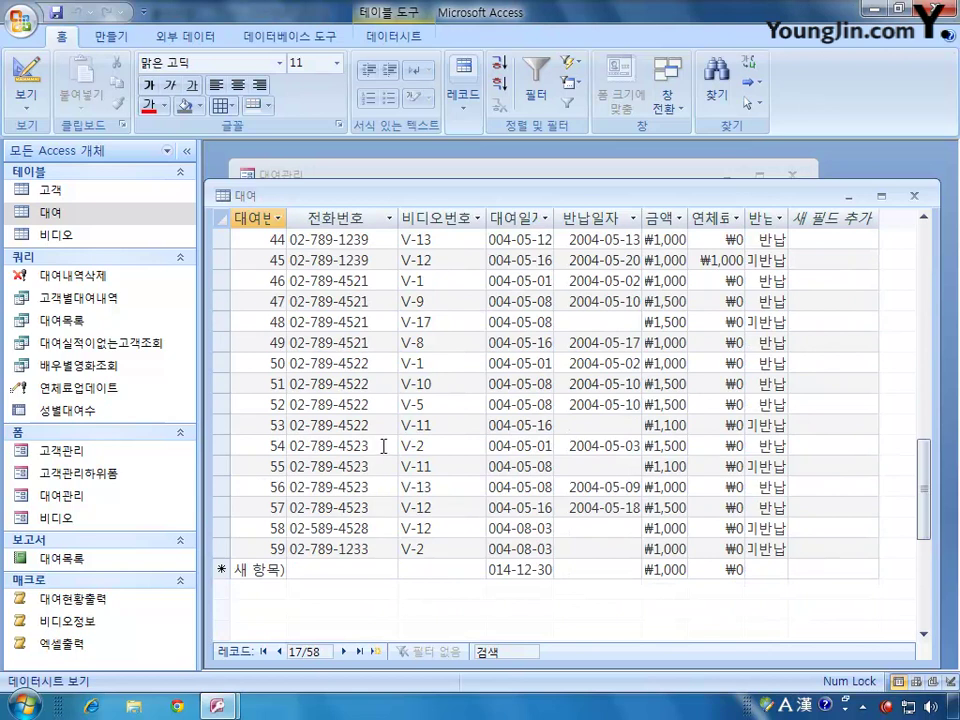
scroll(385, 442, up, 12)
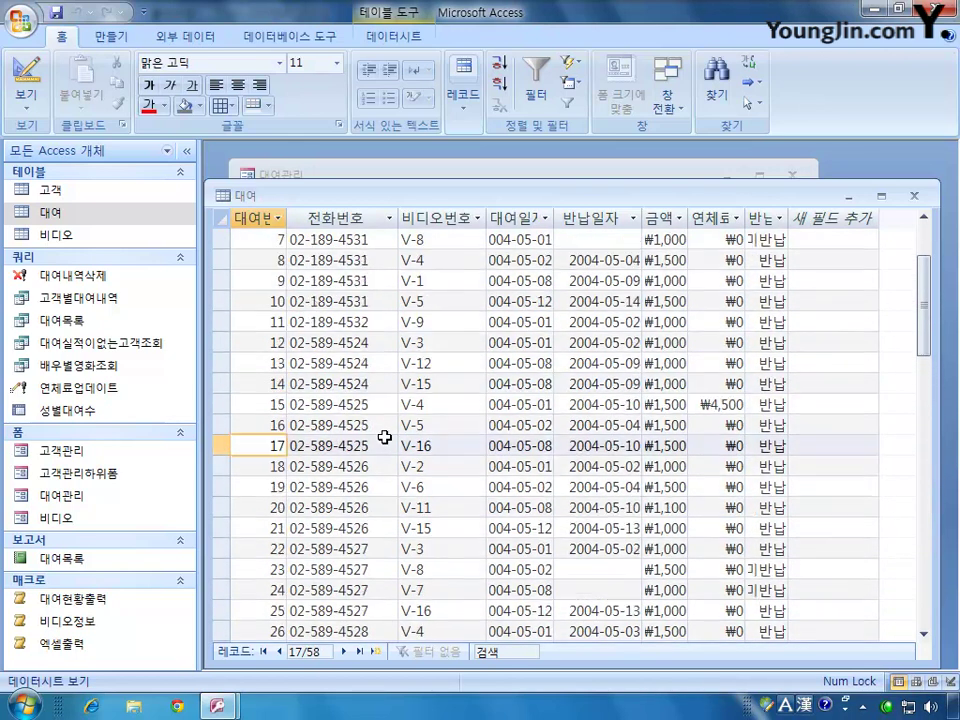
drag(221, 404, 272, 436)
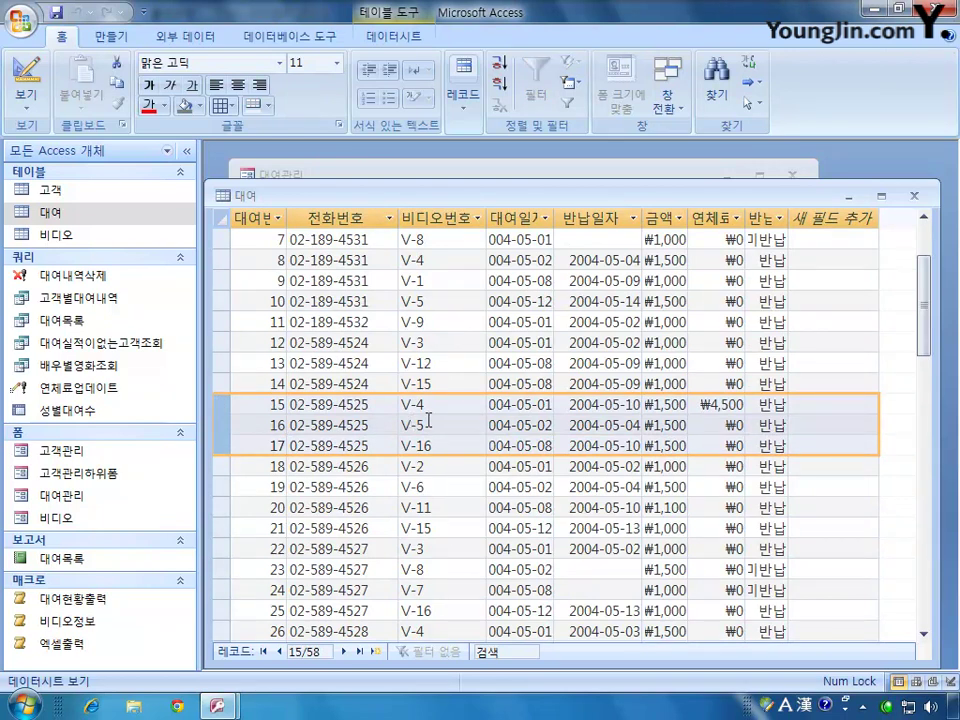
drag(467, 196, 470, 539)
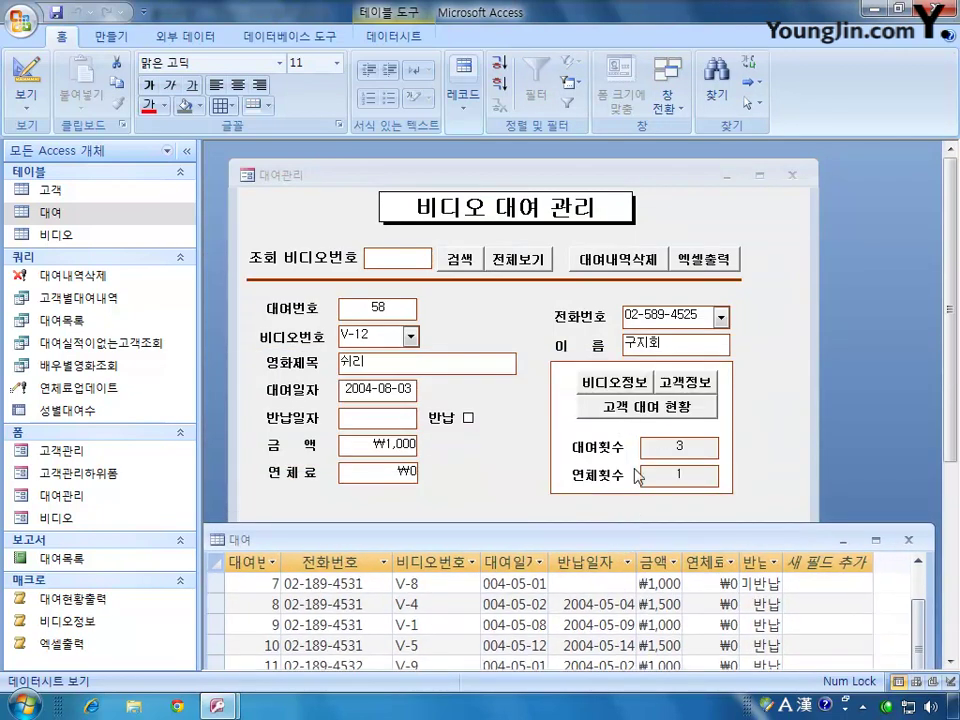
Step: Close the 대여 table without saving its layout changes and switch the 대여관리 form to Design view
drag(657, 542, 654, 229)
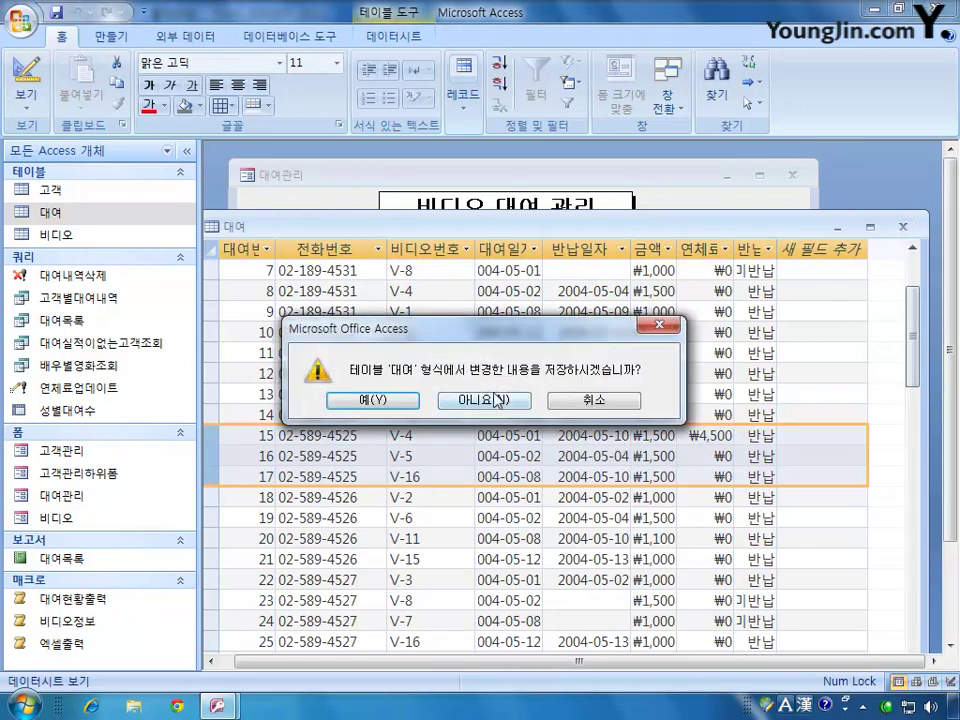
click(495, 399)
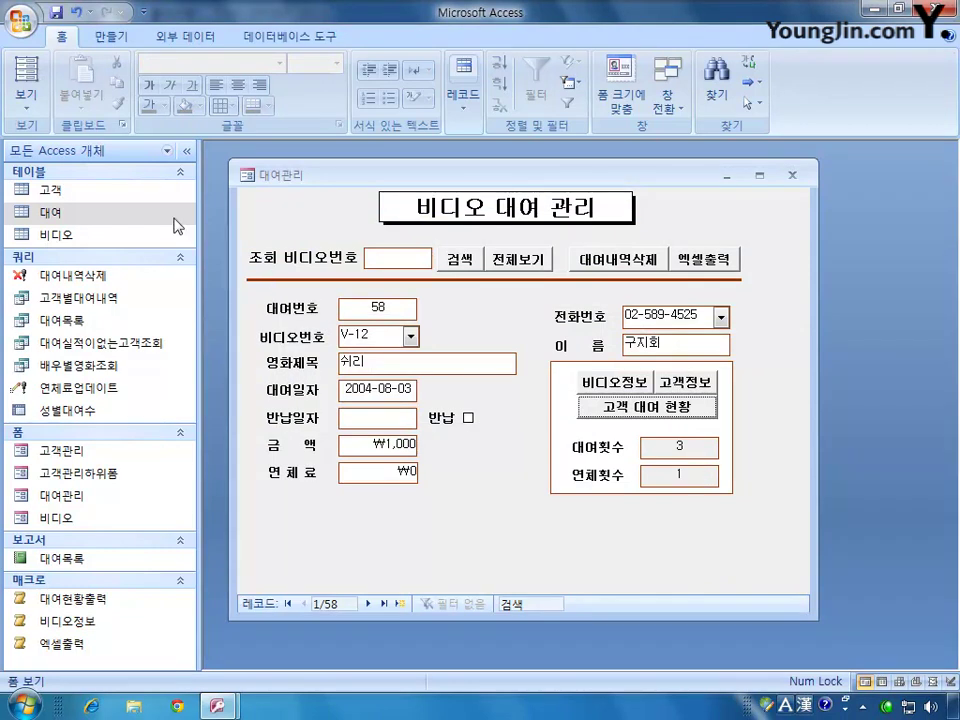
click(26, 100)
click(77, 347)
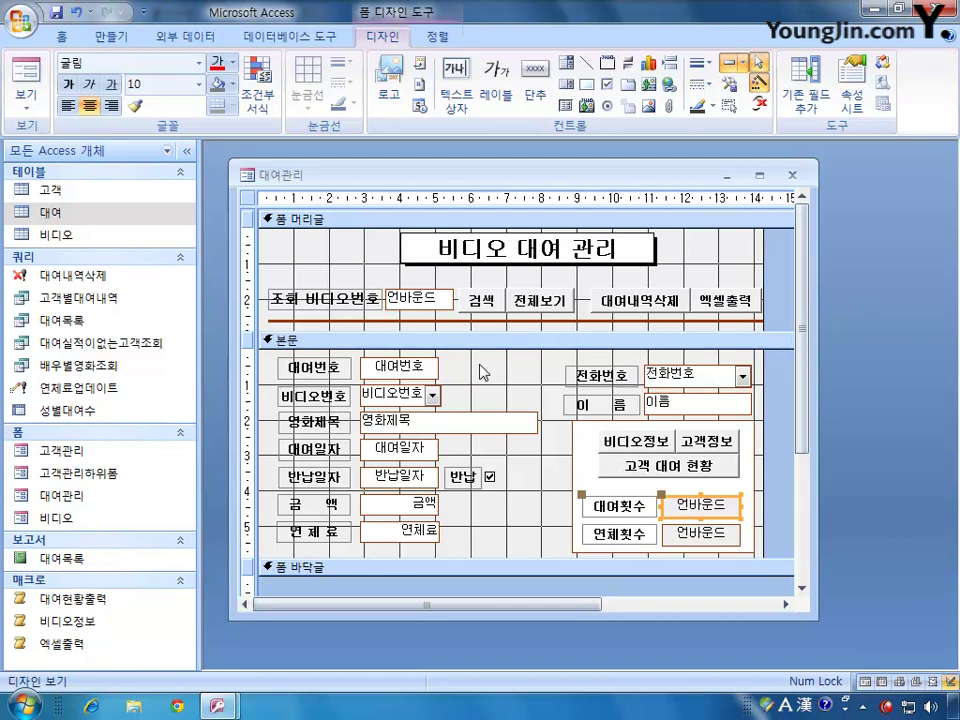
Step: Select the cmd레코드삭제 button through the property sheet, set its On Click event to [이벤트 프로시저], and open its click procedure
double_click(248, 198)
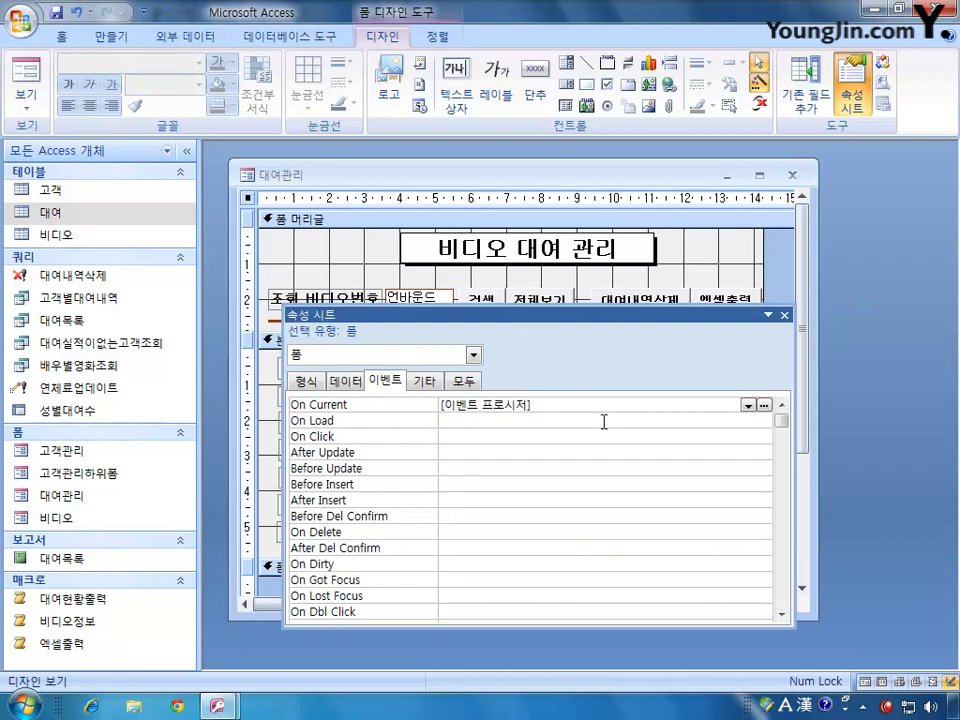
click(473, 355)
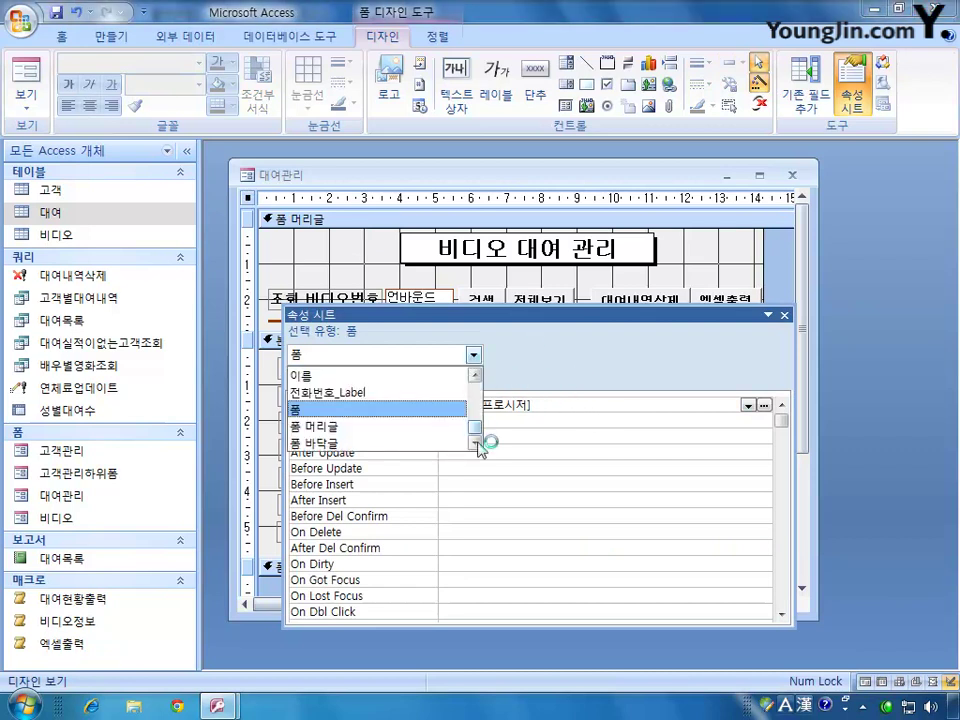
drag(476, 426, 476, 392)
click(418, 409)
drag(478, 317, 462, 357)
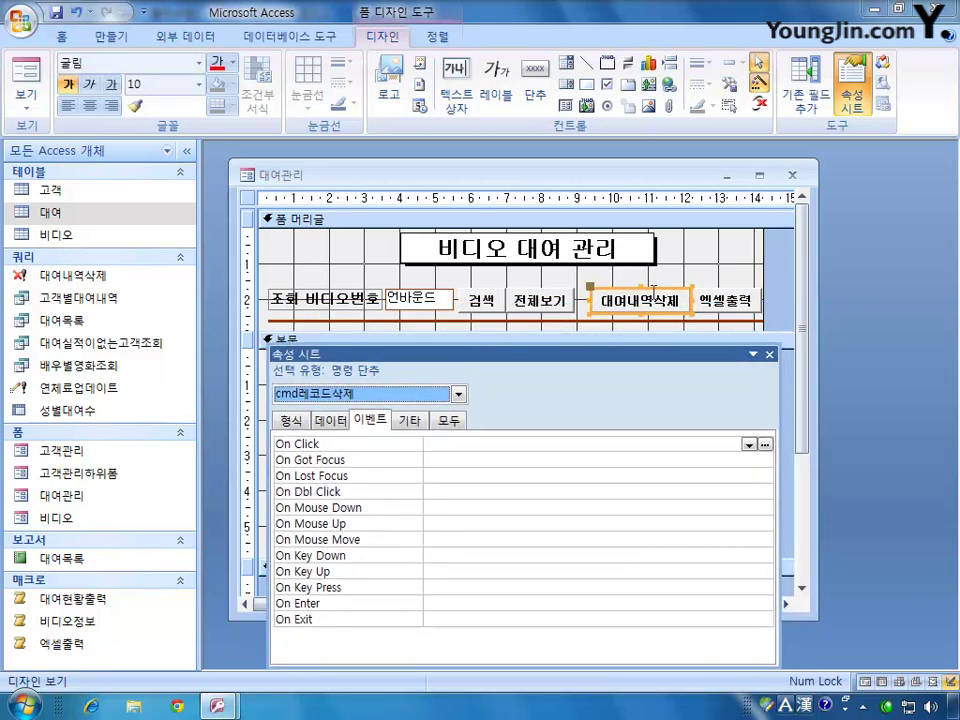
drag(579, 356, 576, 340)
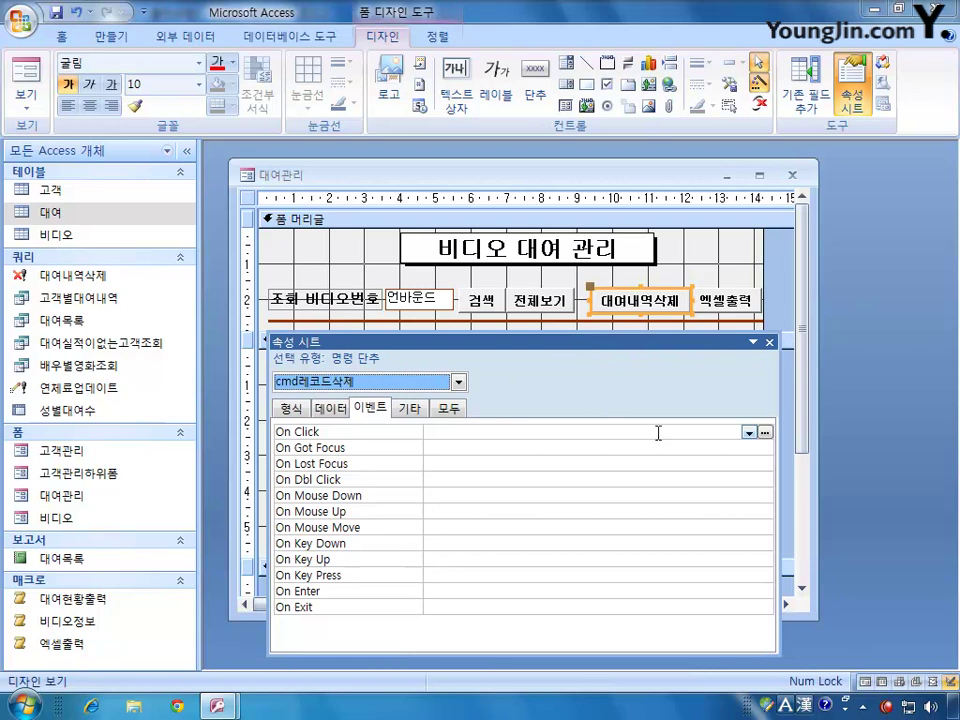
click(748, 432)
click(720, 444)
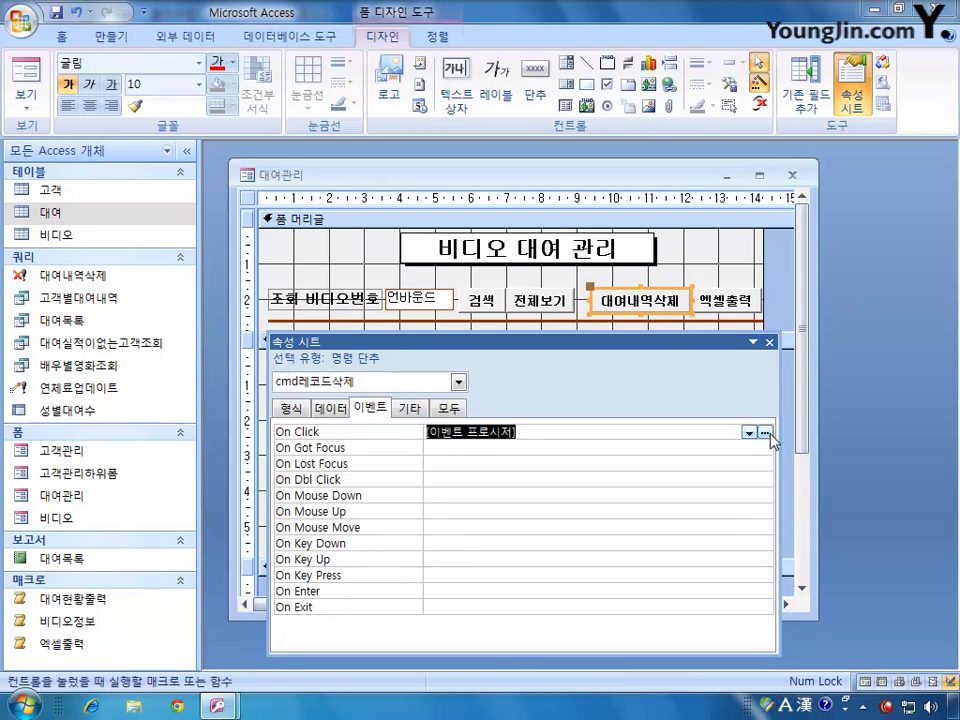
click(765, 432)
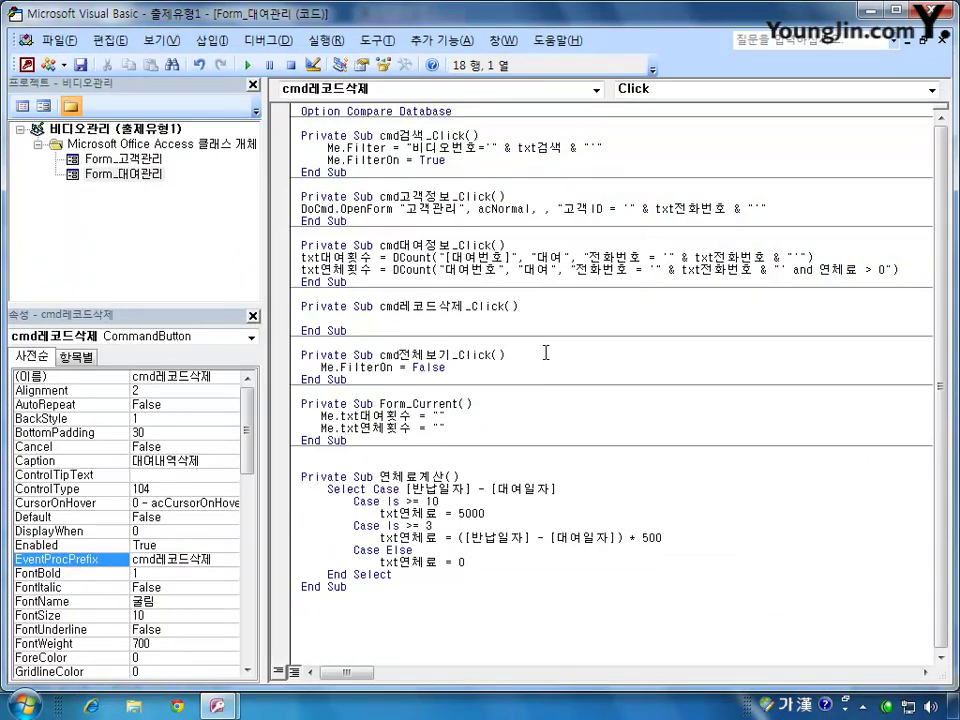
Step: Switch to Access, open the 대여내역삭제 query in Design view, and widen the 대여번호 column to read its full criterion
click(24, 68)
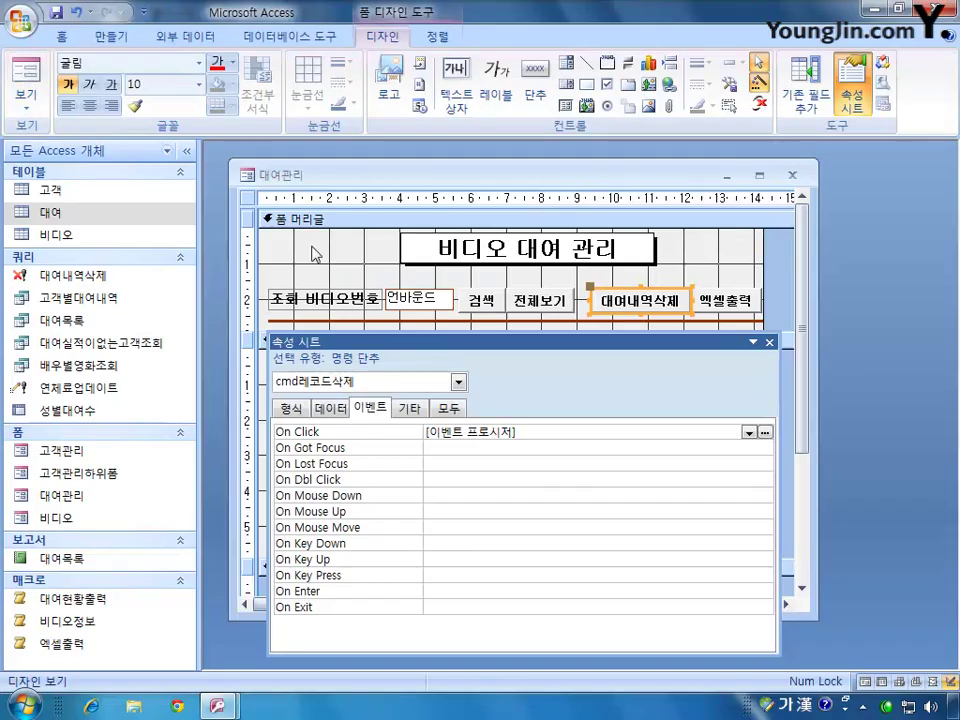
drag(461, 338, 488, 302)
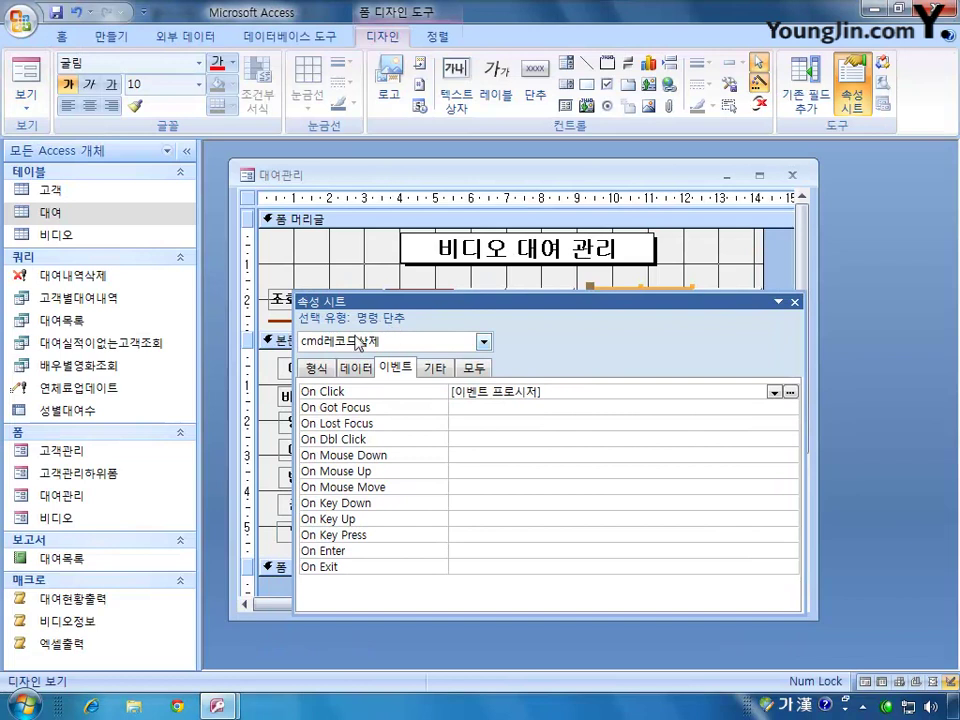
right_click(84, 277)
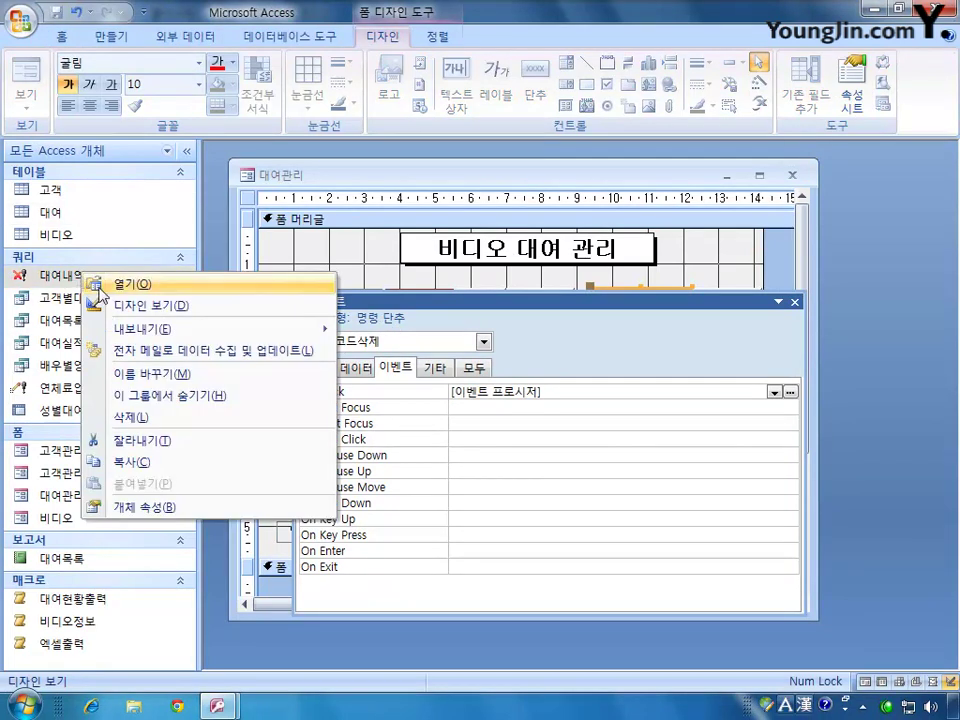
click(152, 305)
key(F4)
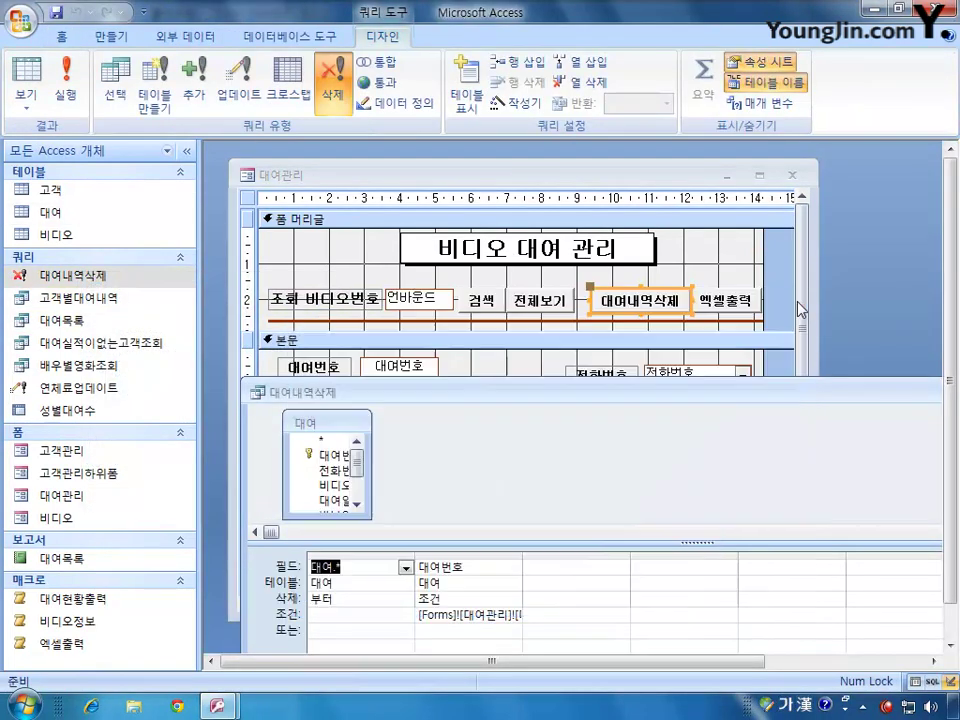
drag(621, 392, 590, 240)
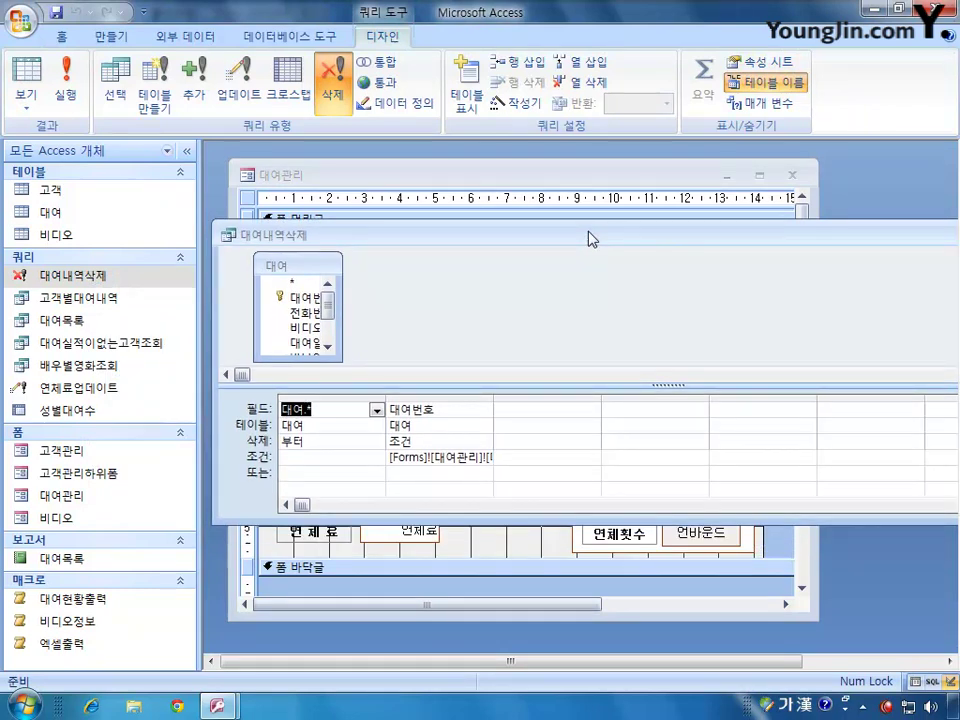
double_click(494, 397)
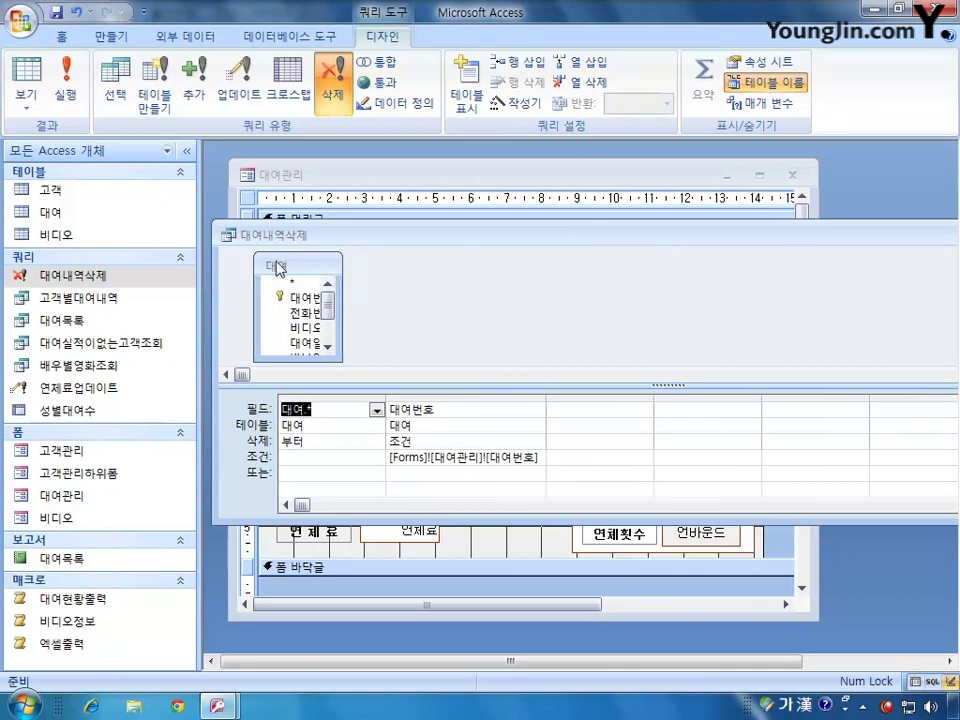
Step: Show the 대여내역삭제 query in SQL view and examine its DELETE statement and WHERE condition
right_click(418, 298)
click(433, 302)
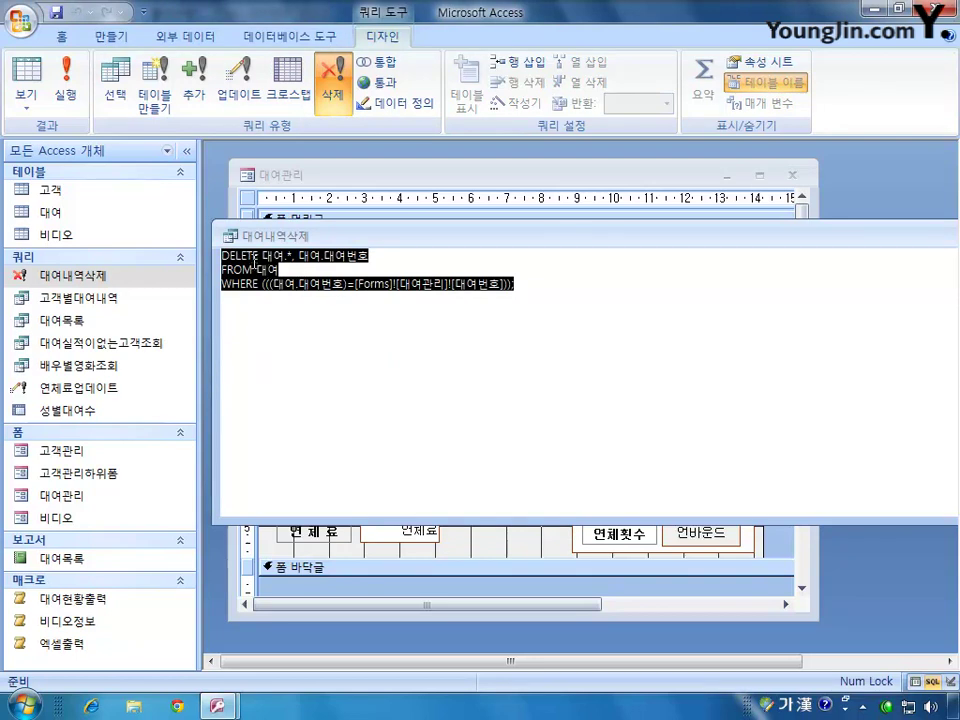
click(222, 256)
double_click(222, 256)
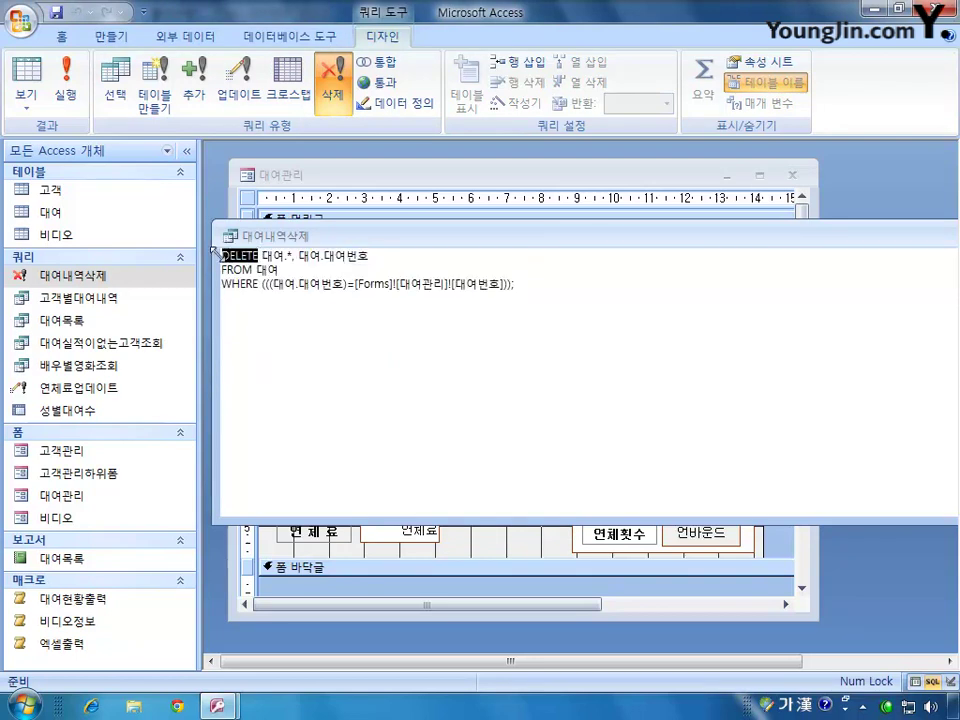
click(321, 302)
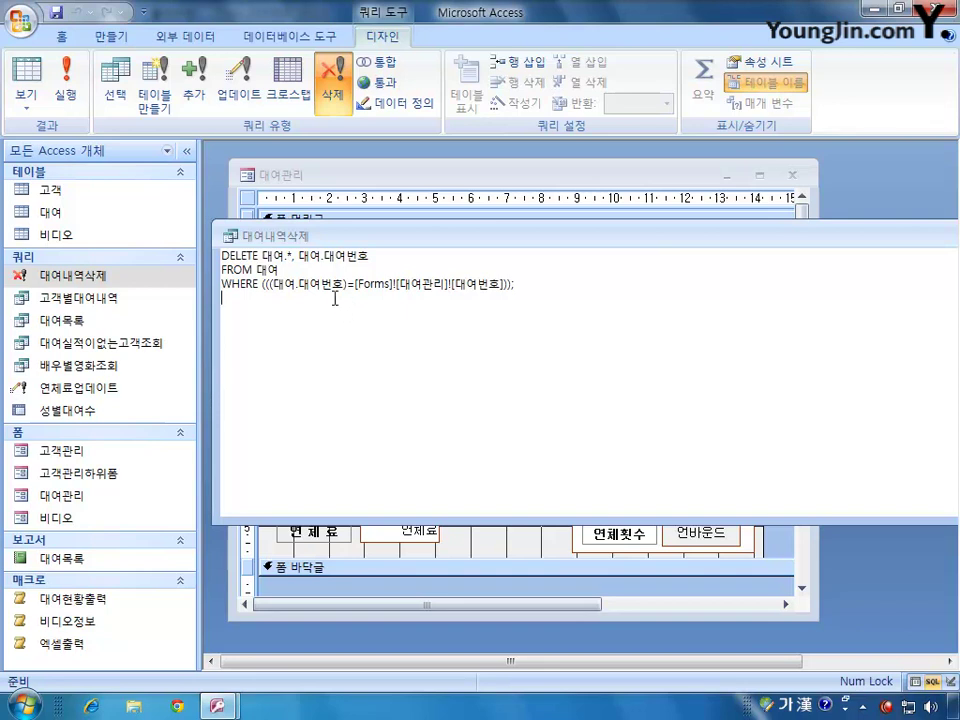
Step: Return the 대여내역삭제 query to Design view and close it
click(27, 103)
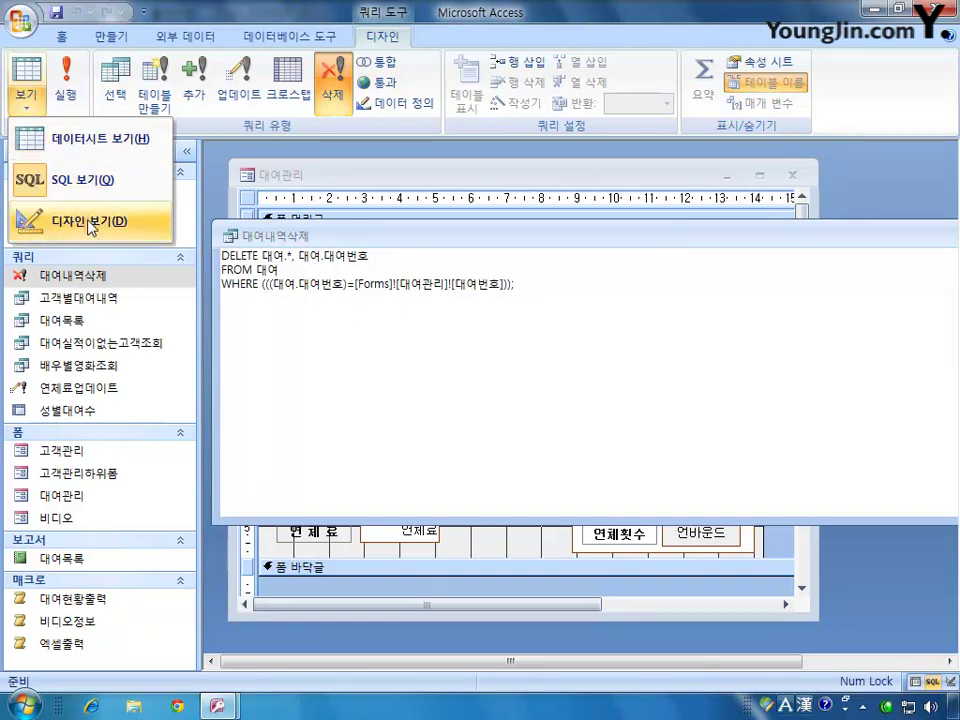
click(40, 218)
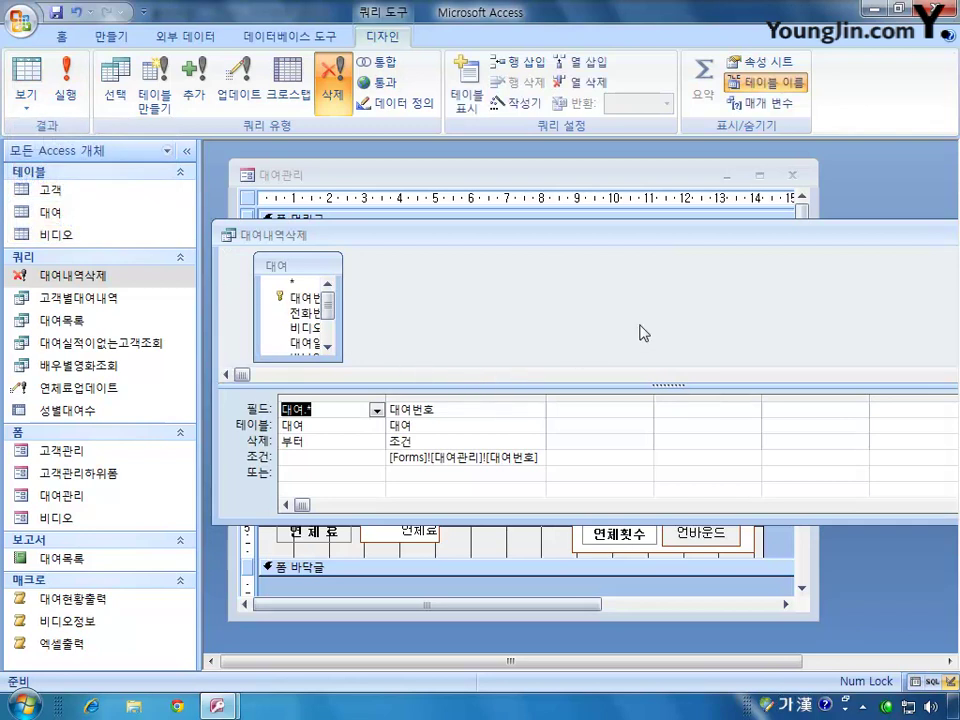
drag(827, 244, 589, 242)
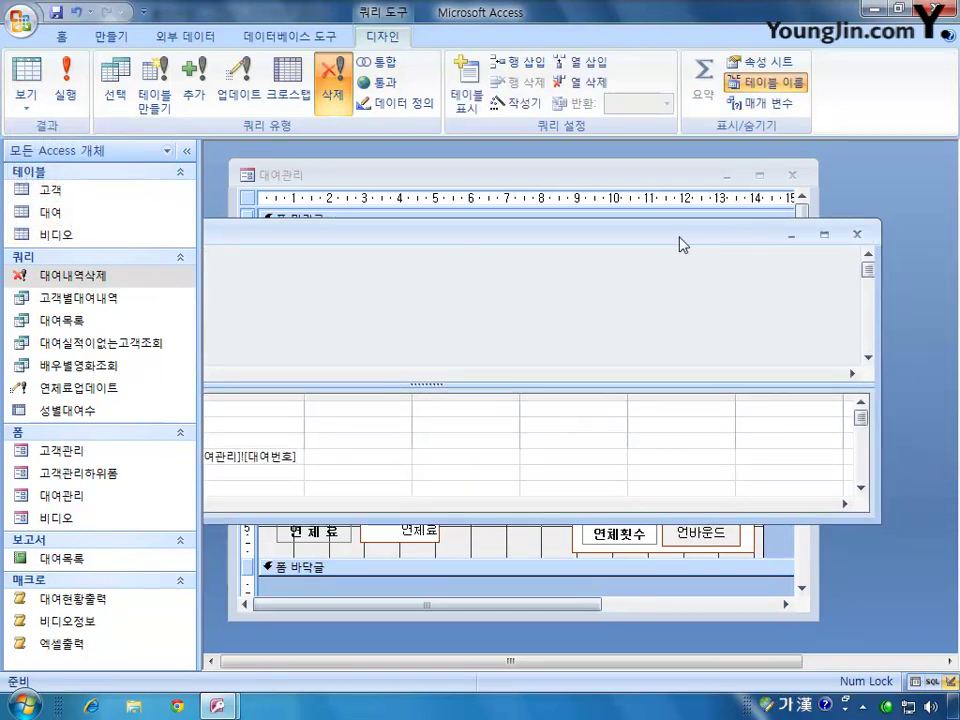
drag(679, 242, 664, 266)
click(840, 256)
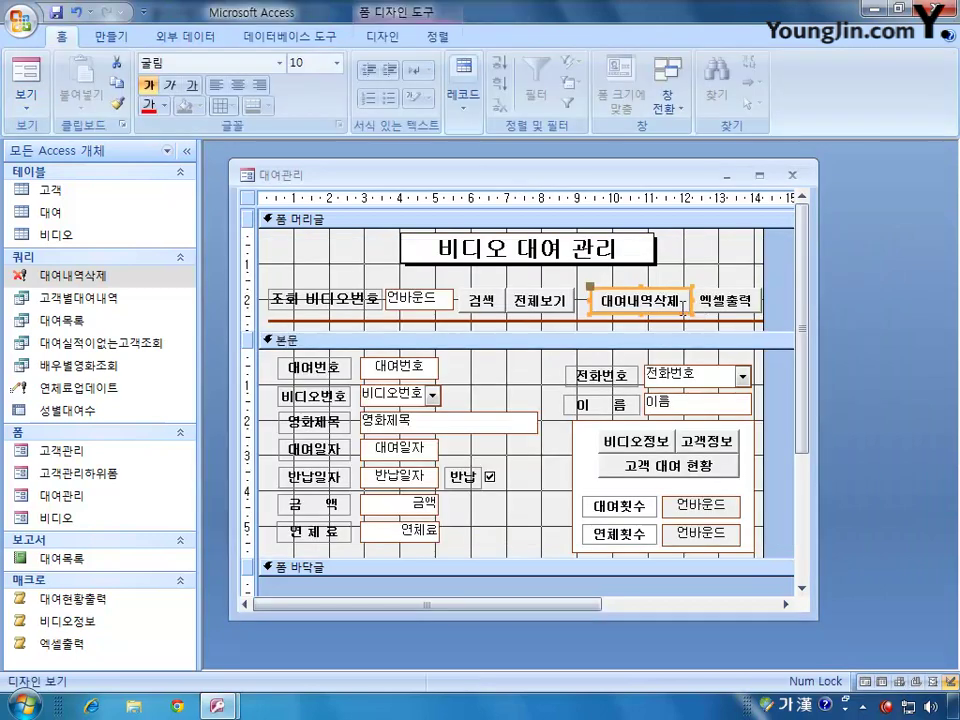
Step: Open the 대여관리 form's property sheet and look through its list of form objects
click(248, 199)
double_click(248, 199)
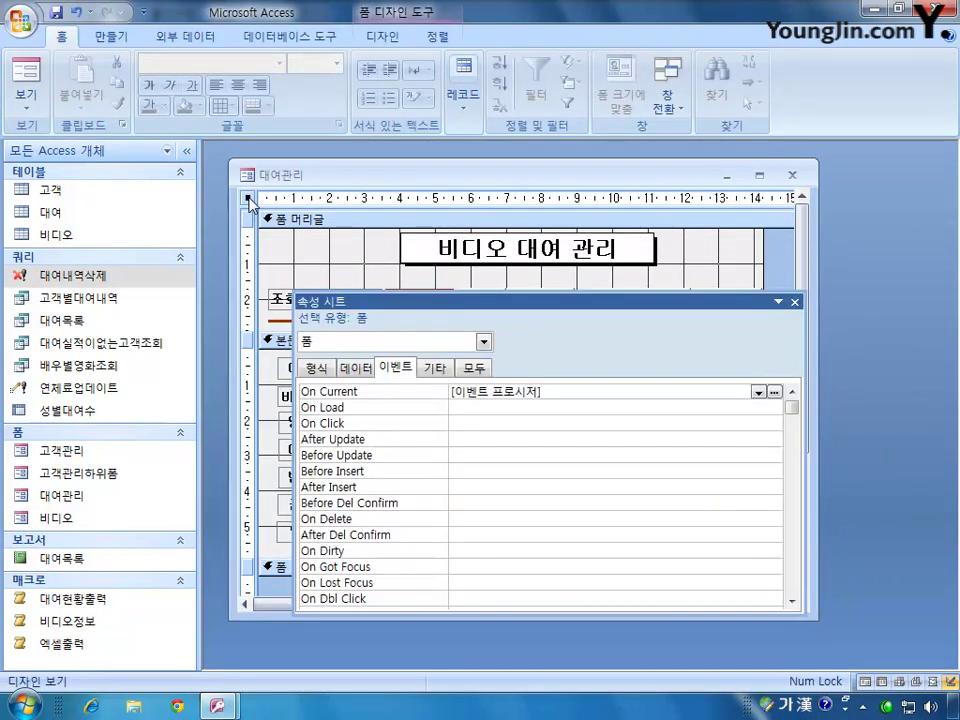
click(484, 342)
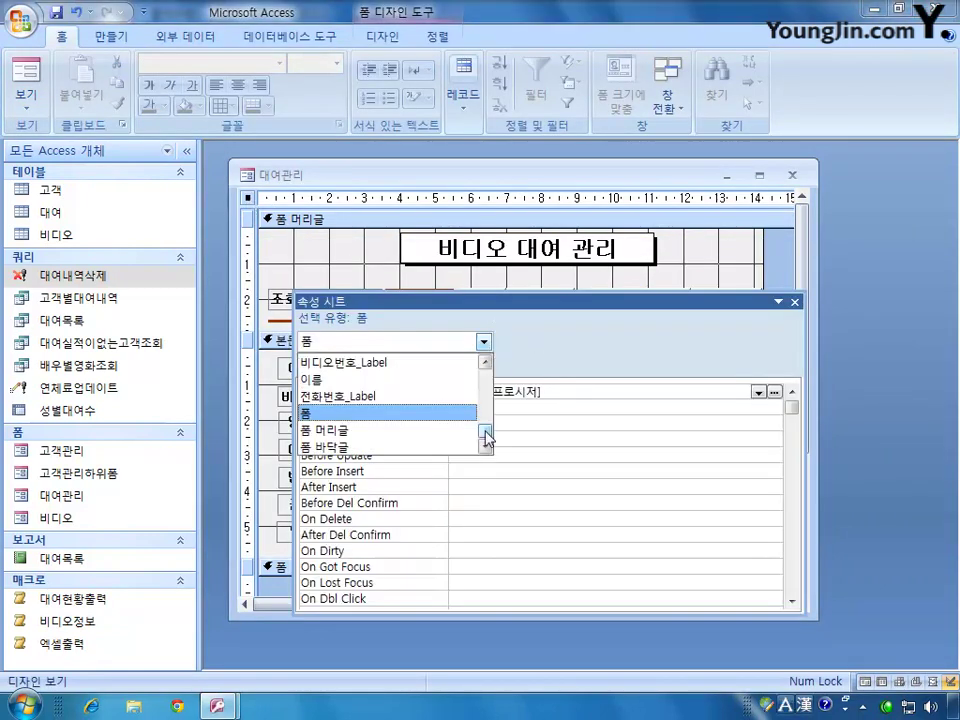
drag(486, 436, 486, 397)
click(561, 320)
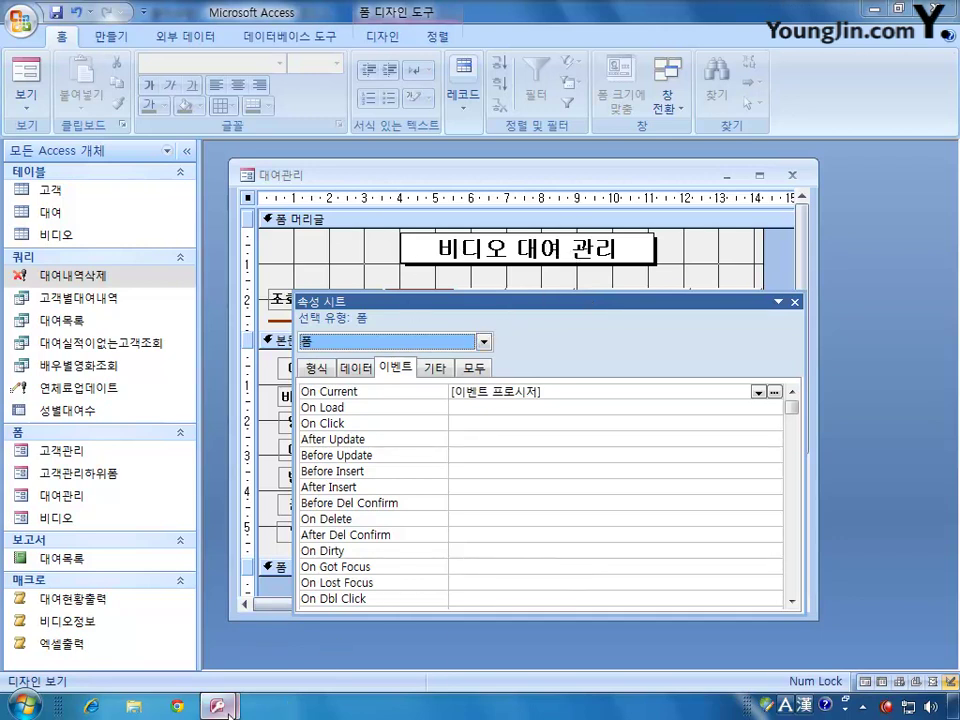
Step: Switch to the Visual Basic editor and write DoCmd.OpenQuery "대여내역삭제" in the cmd레코드삭제_Click procedure
mouse_move(214, 703)
click(317, 611)
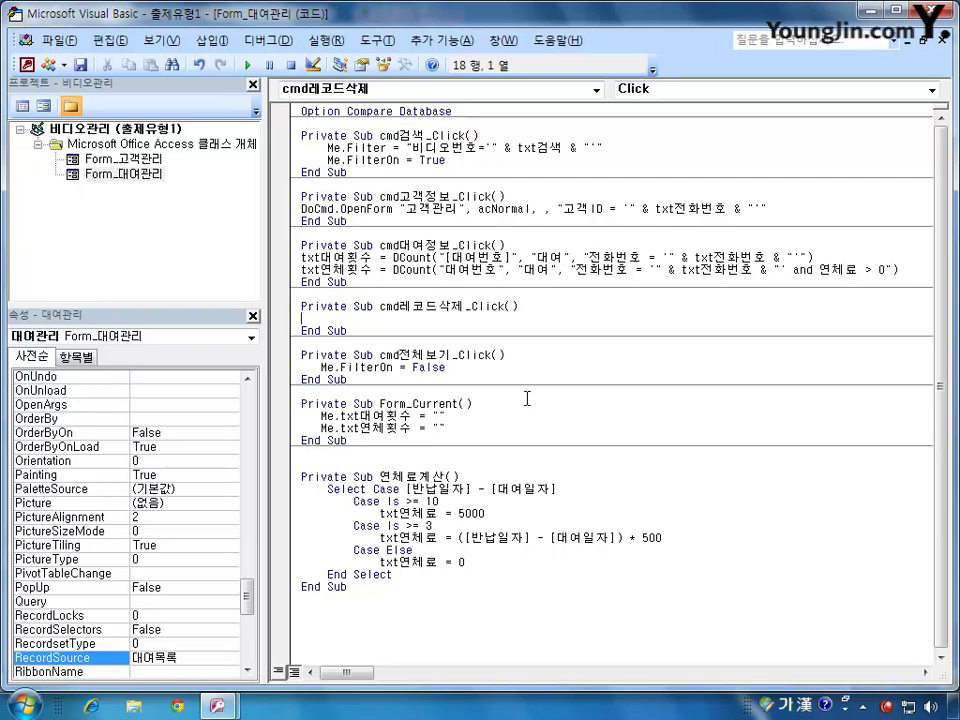
text(ㅇ)
key(BackSpace)
key(Hangul)
text(docmd.op)
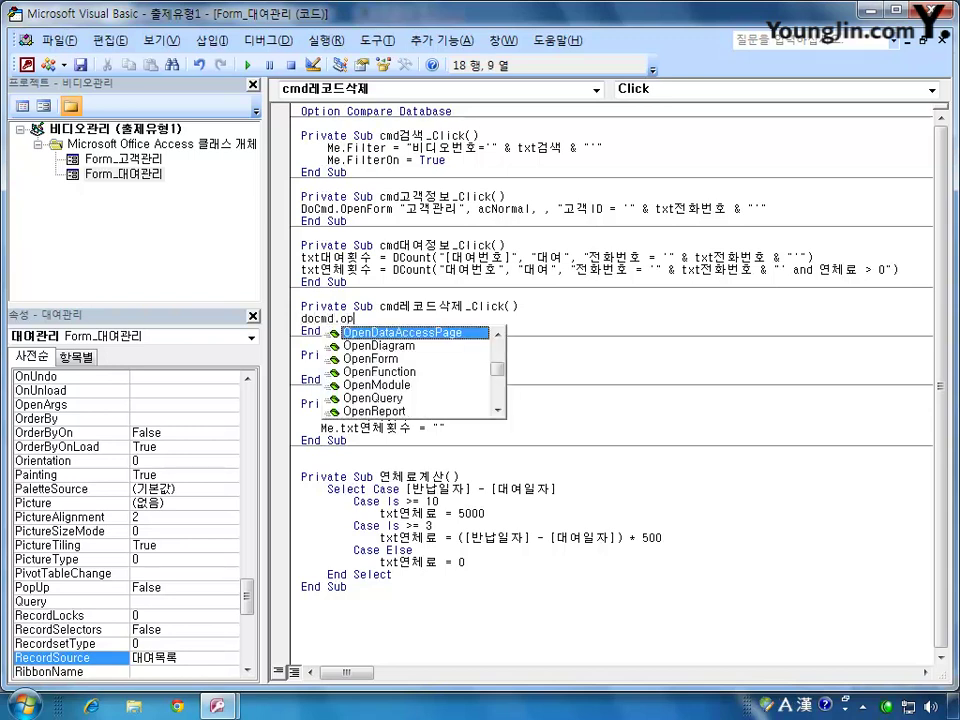
text(enquery)
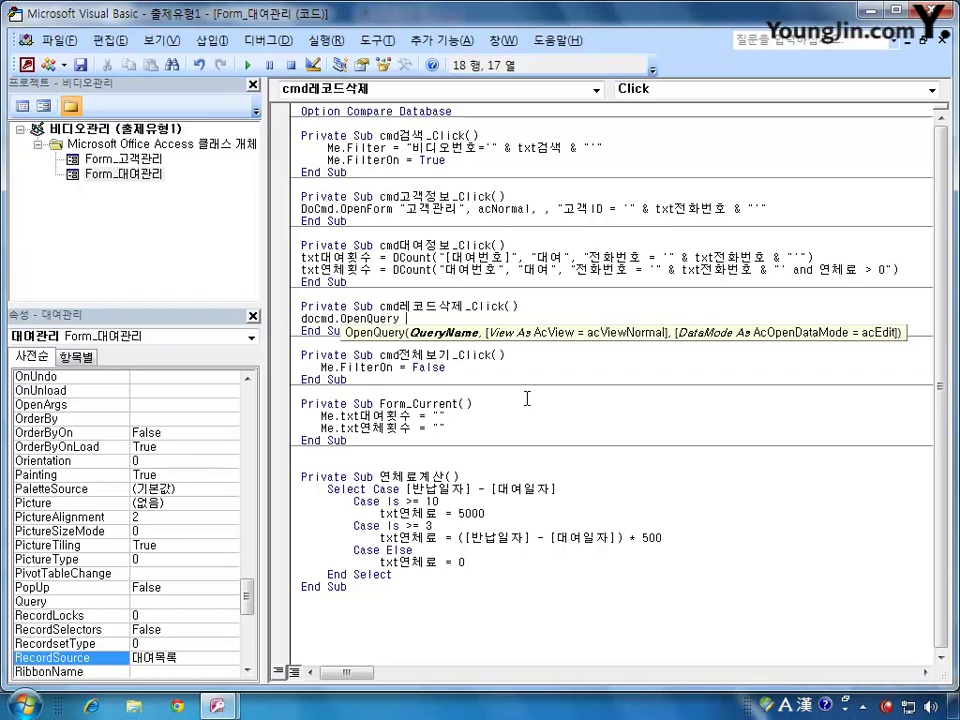
text("대여내역삭제)
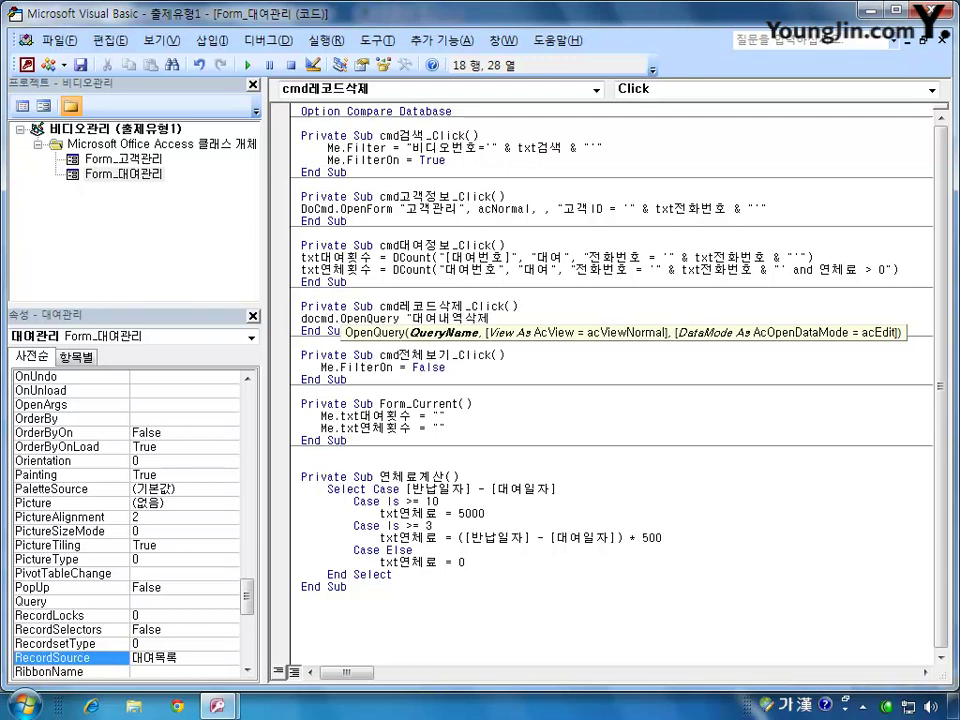
text(")
key(Return)
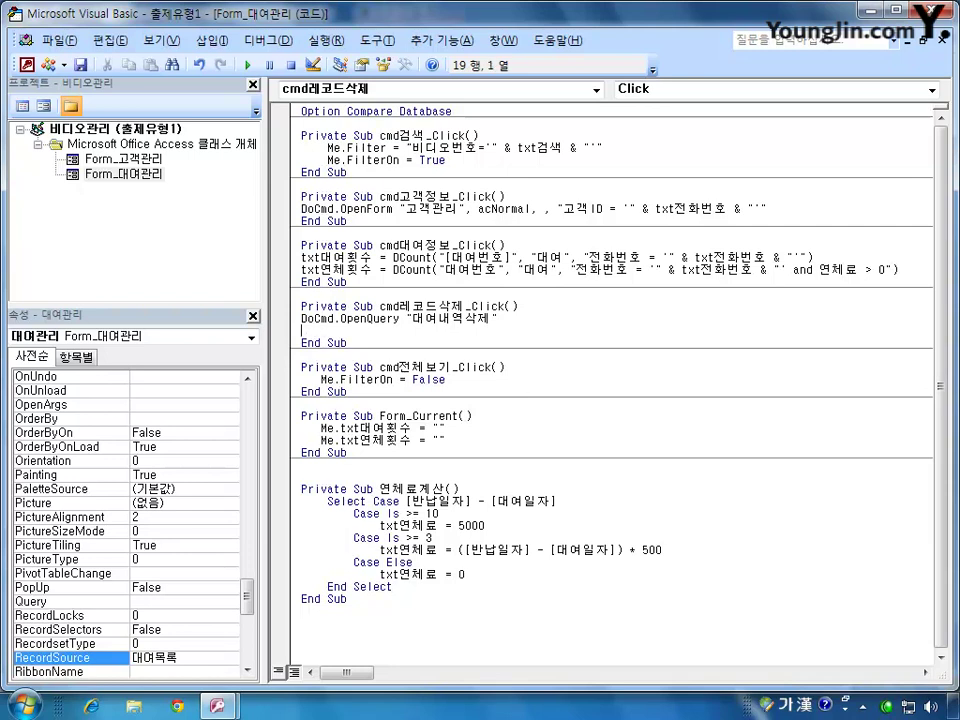
Step: Add Me.Requery below the OpenQuery line in cmd레코드삭제_Click
text(me.)
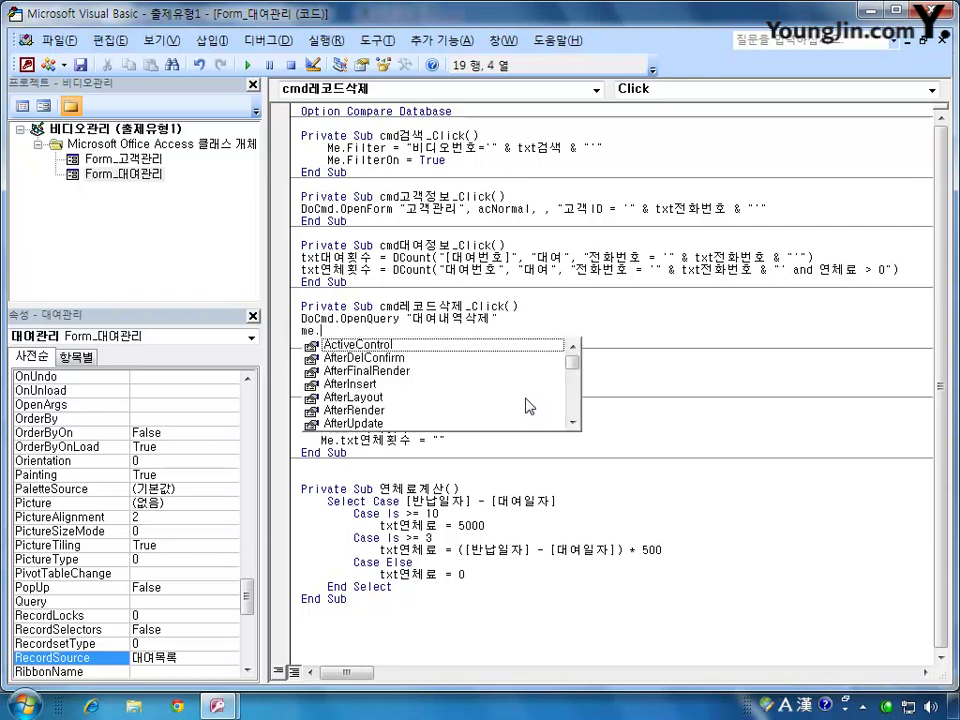
text(re)
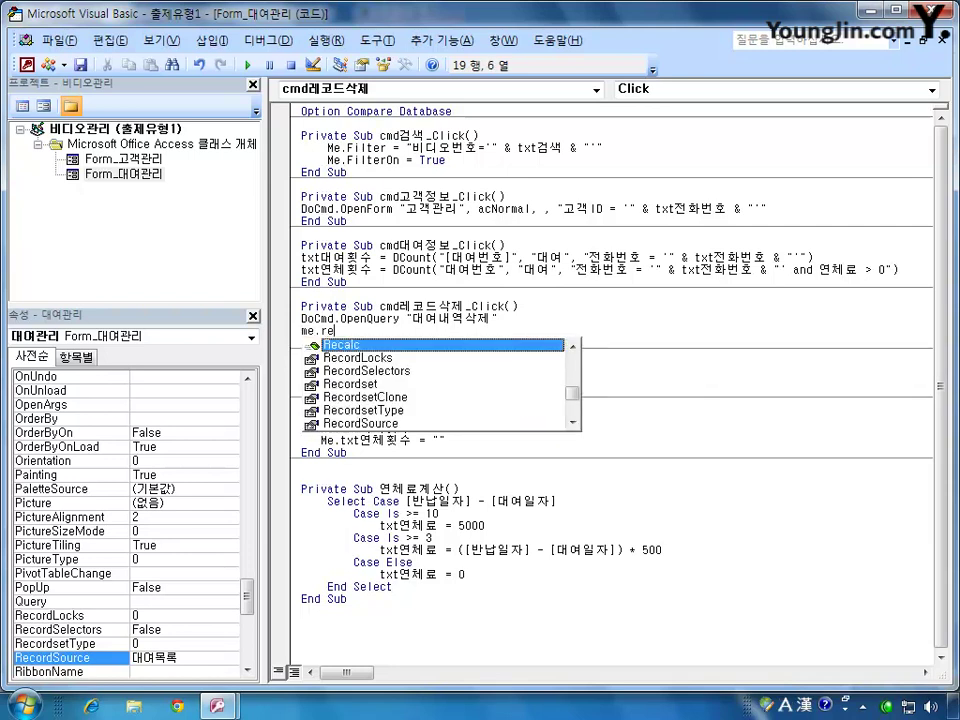
text(query)
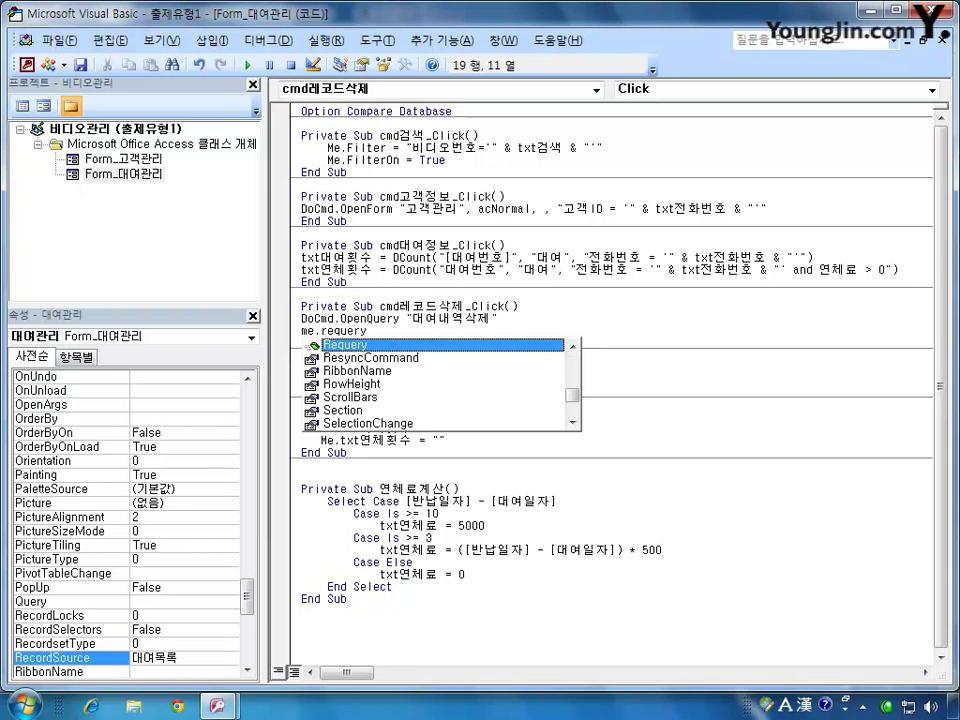
key(Tab)
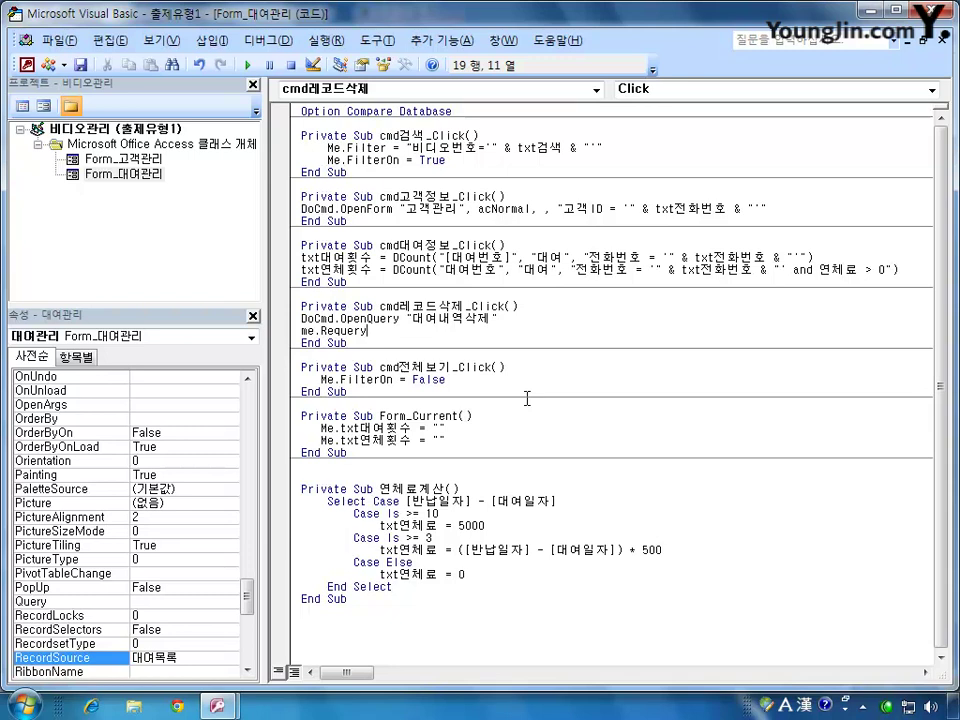
Step: Review the cmd레코드삭제_Click code, highlighting OpenQuery and the 대여내역삭제 query name and checking the Requery line
click(427, 322)
drag(340, 318, 399, 318)
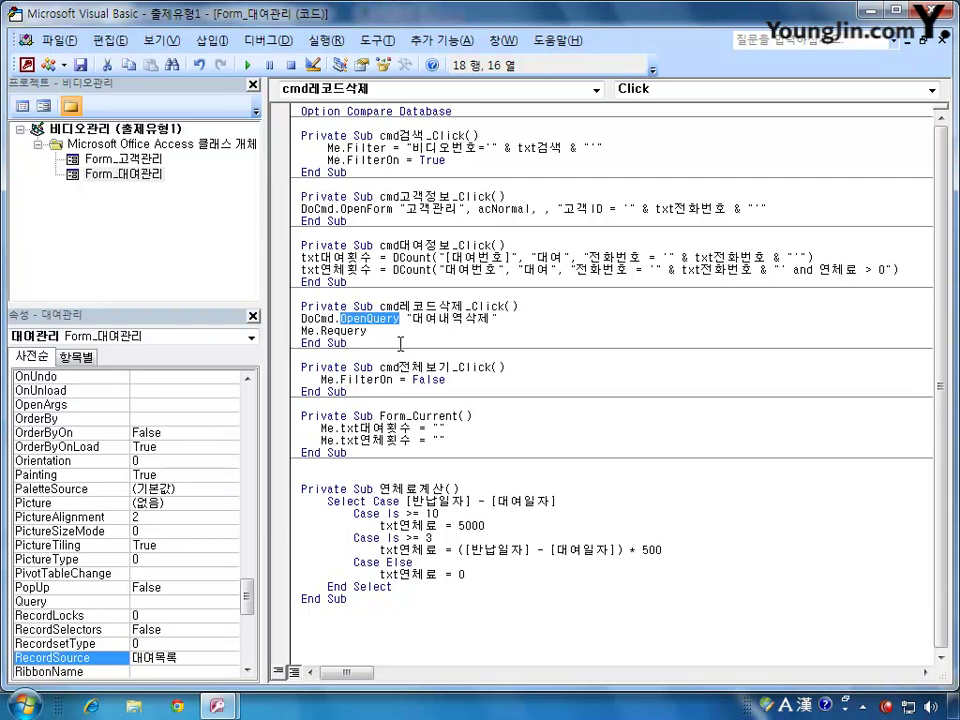
click(412, 318)
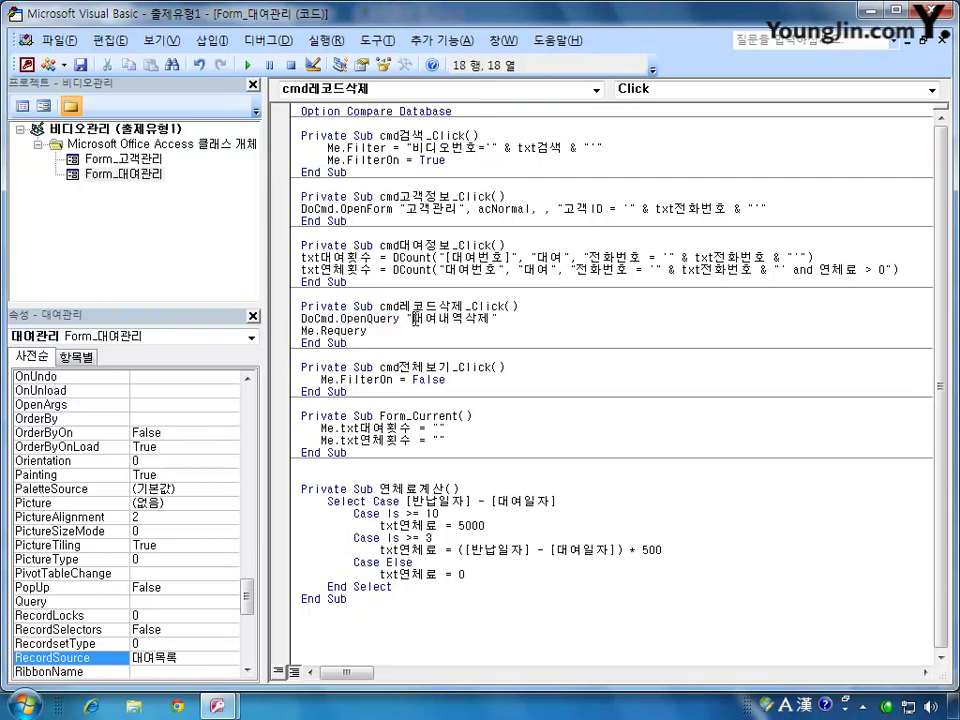
drag(413, 318, 492, 318)
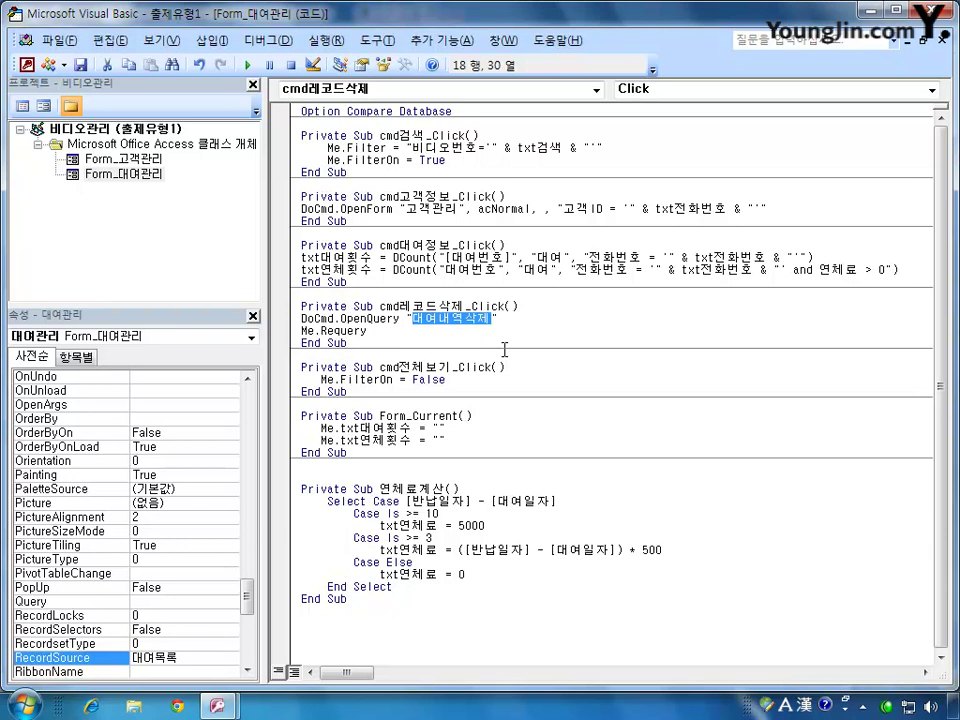
click(466, 319)
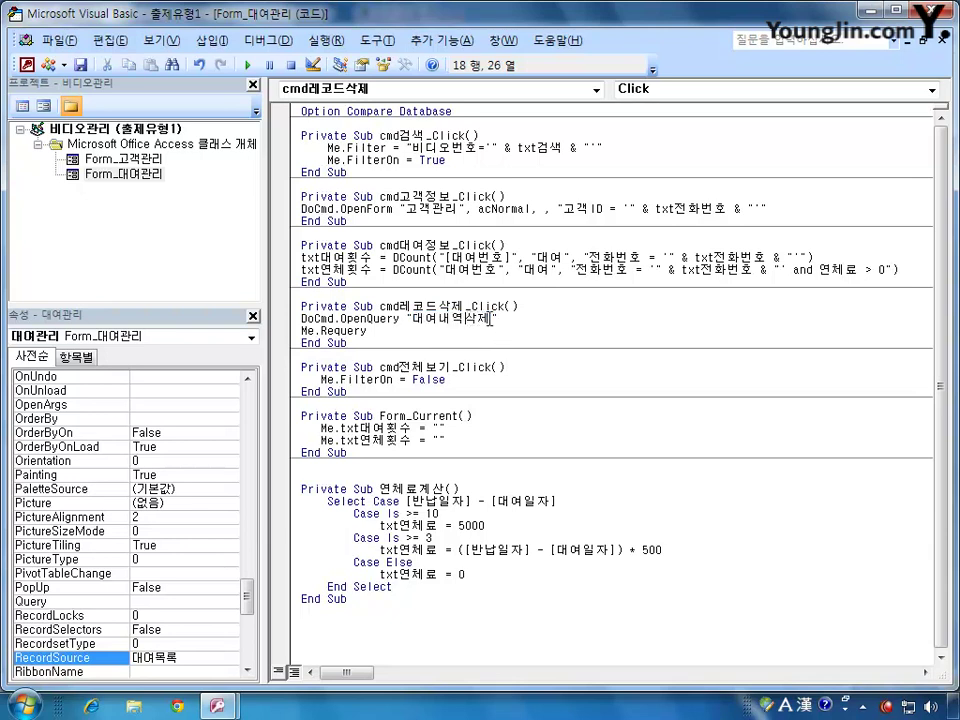
shift+click(482, 319)
click(492, 319)
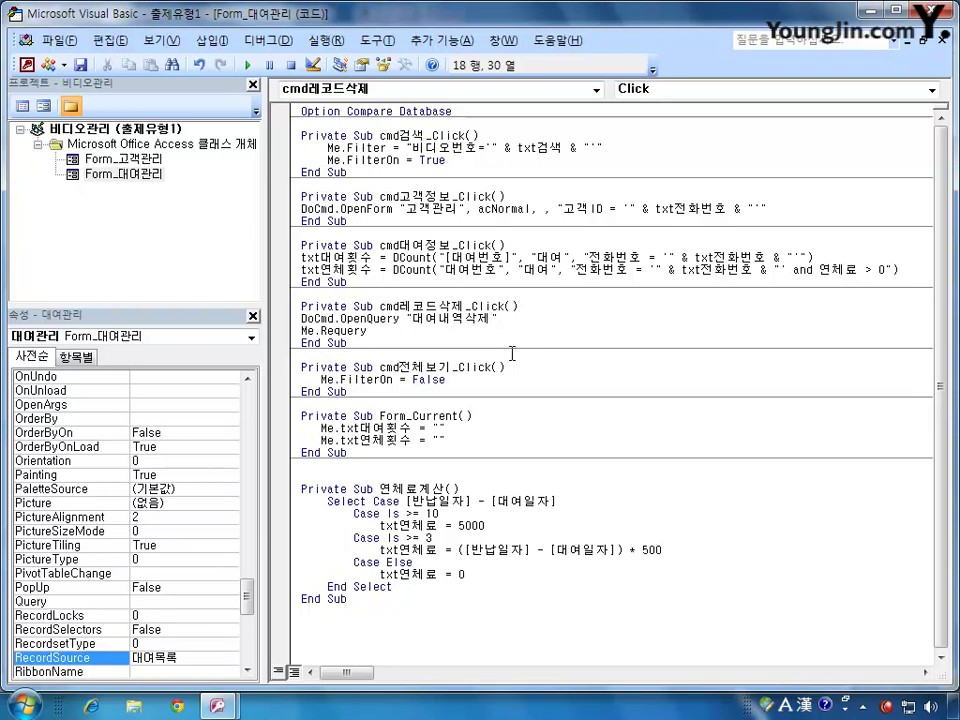
click(384, 332)
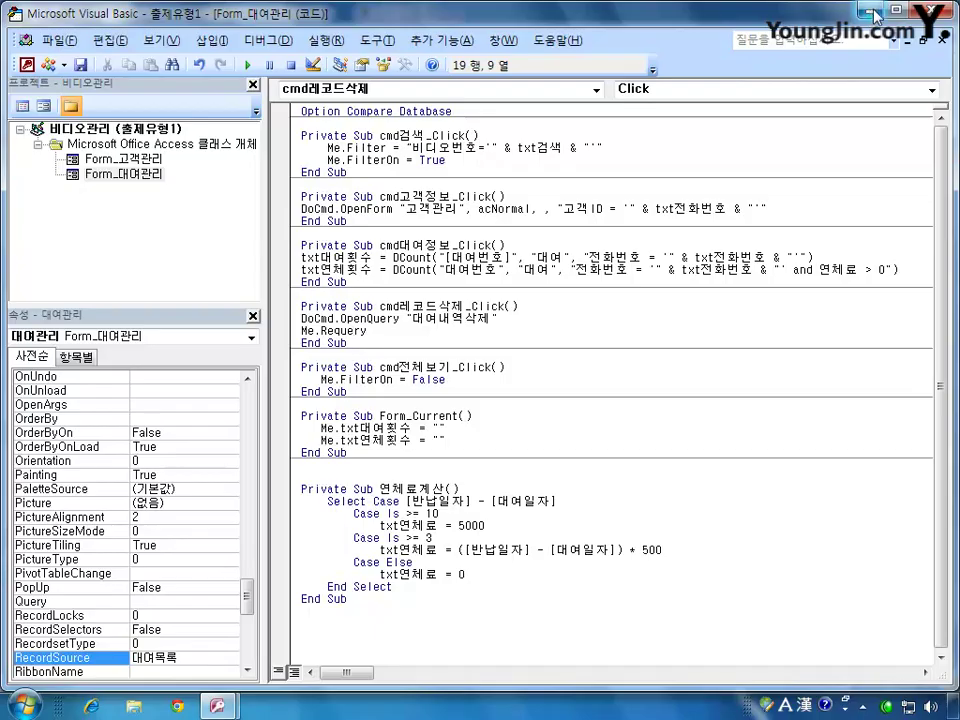
Step: Switch to Access, show the 대여관리 form in Form view, and open the 대여 table
click(24, 41)
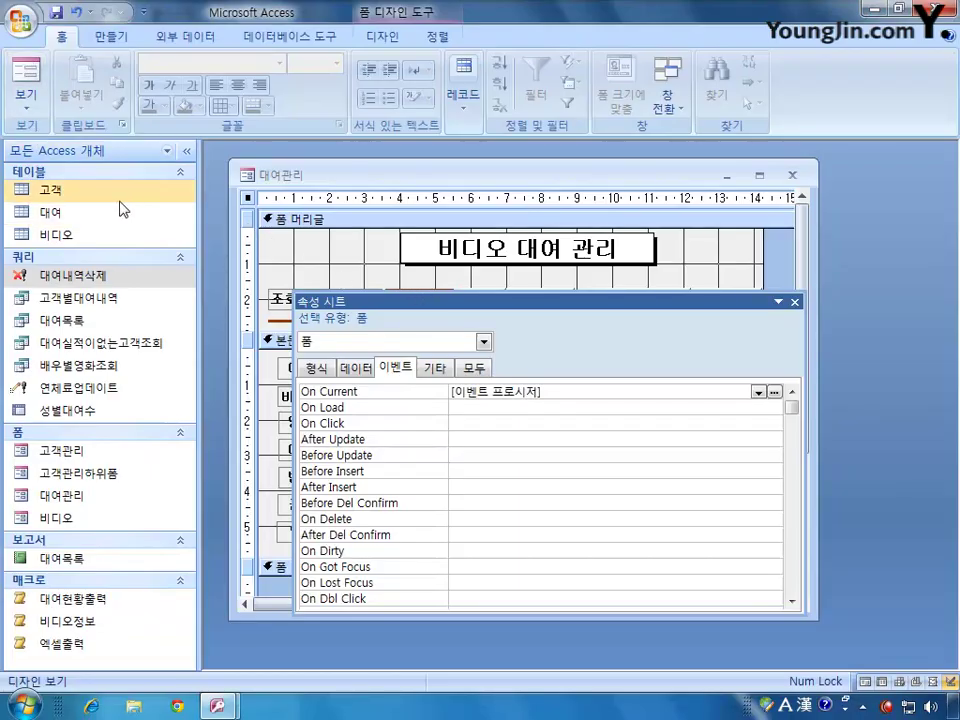
click(27, 72)
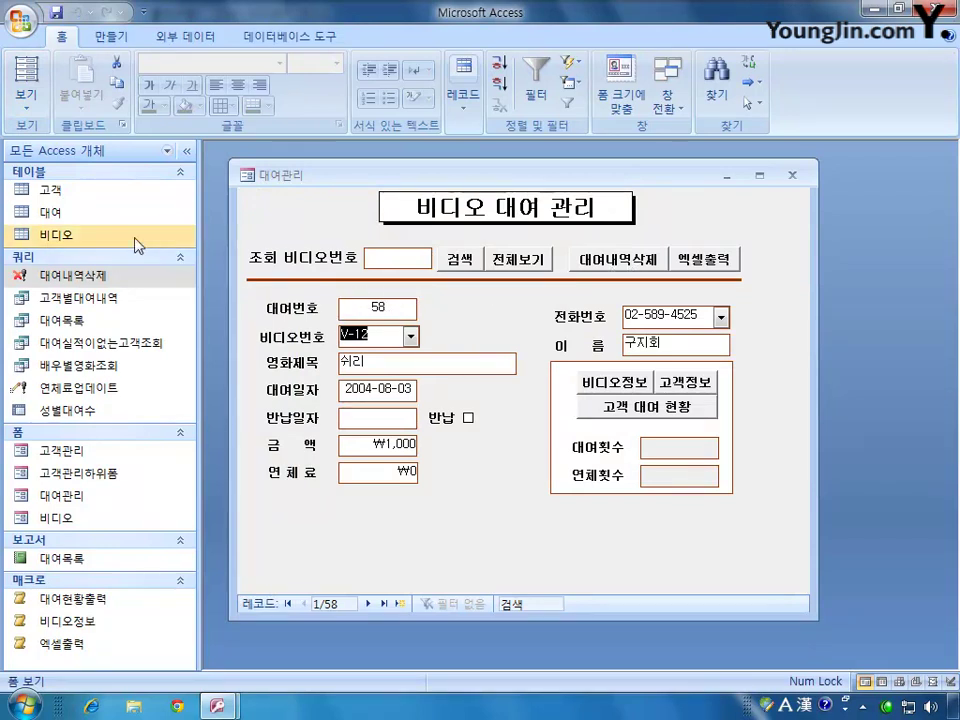
double_click(80, 212)
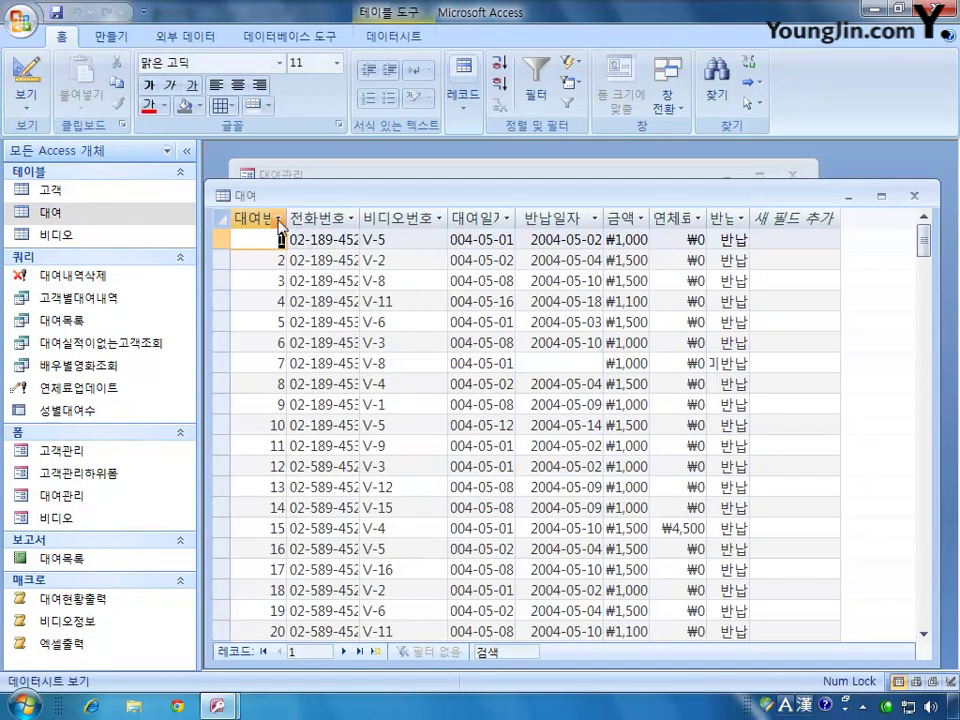
right_click(112, 212)
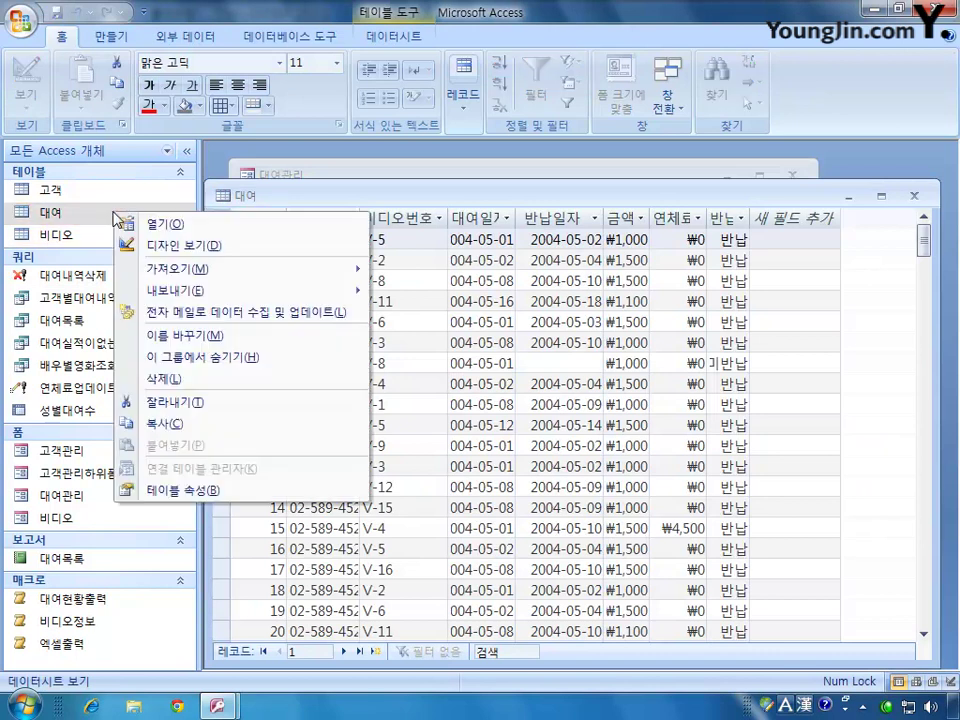
click(145, 245)
click(414, 419)
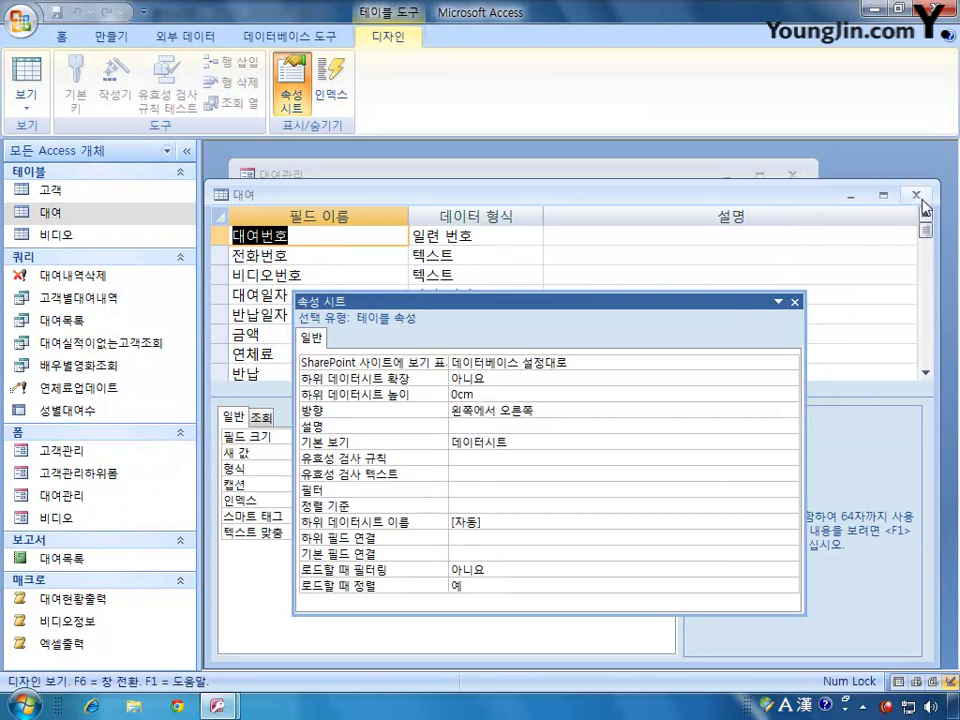
Step: Open the 대여 table in Datasheet view and look through its records down to the last 대여번호
click(82, 218)
double_click(82, 220)
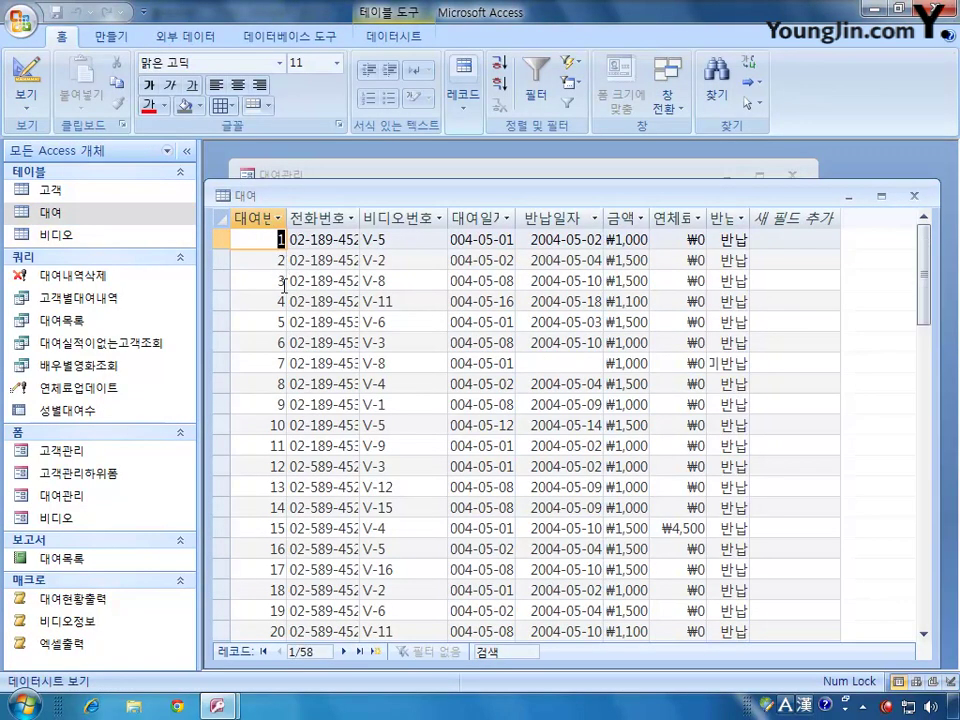
scroll(284, 285, down, 3)
scroll(282, 282, down, 14)
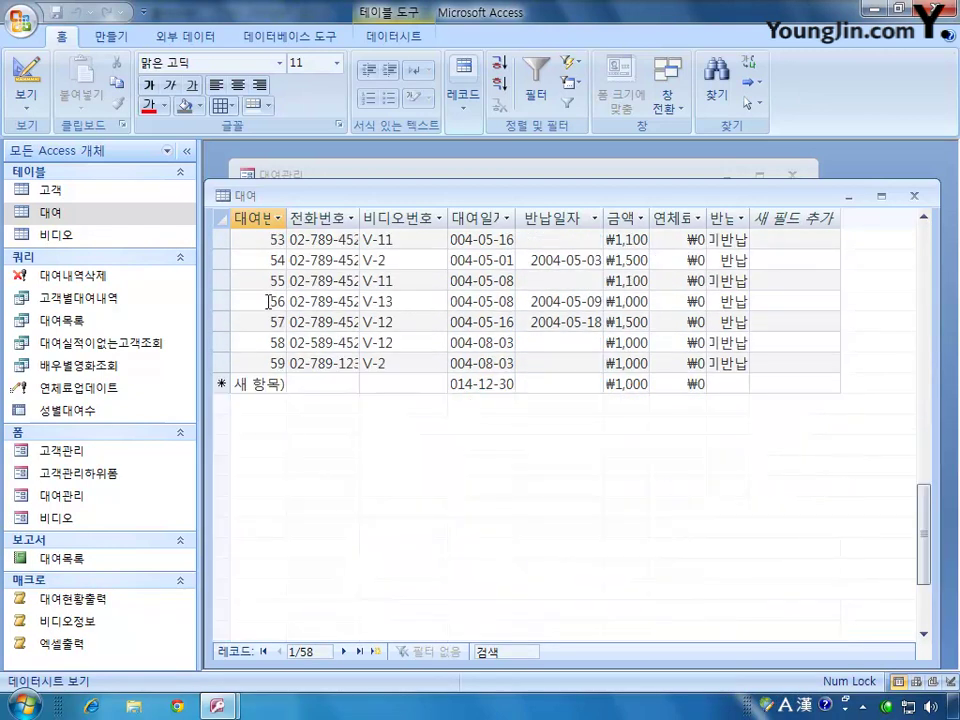
scroll(268, 300, up, 16)
Step: Return to the 대여관리 form and switch it to Design view
click(491, 177)
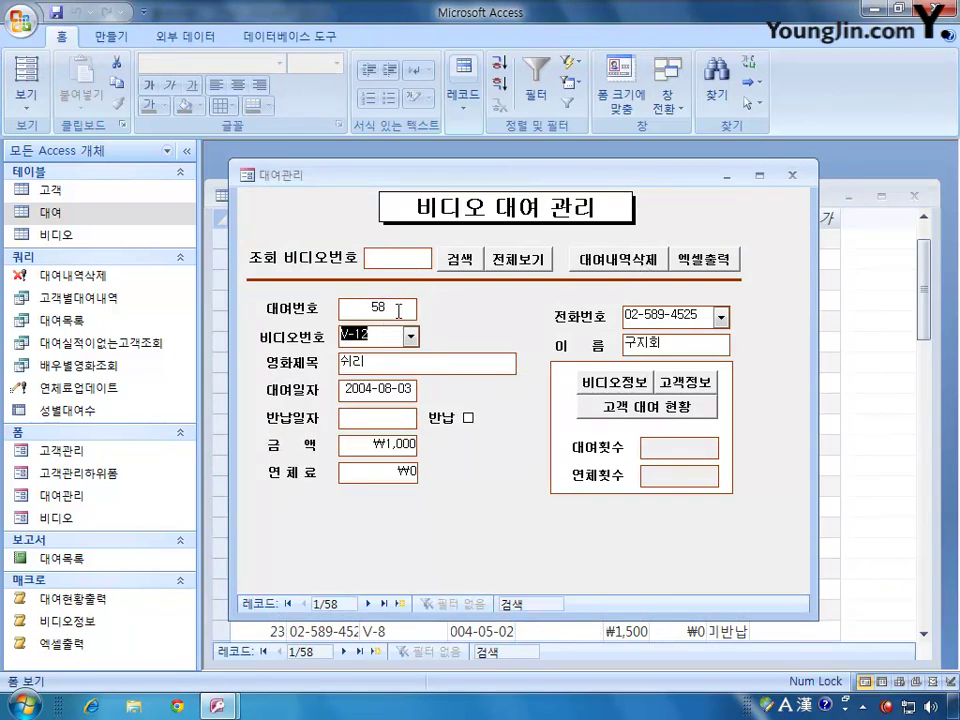
click(32, 110)
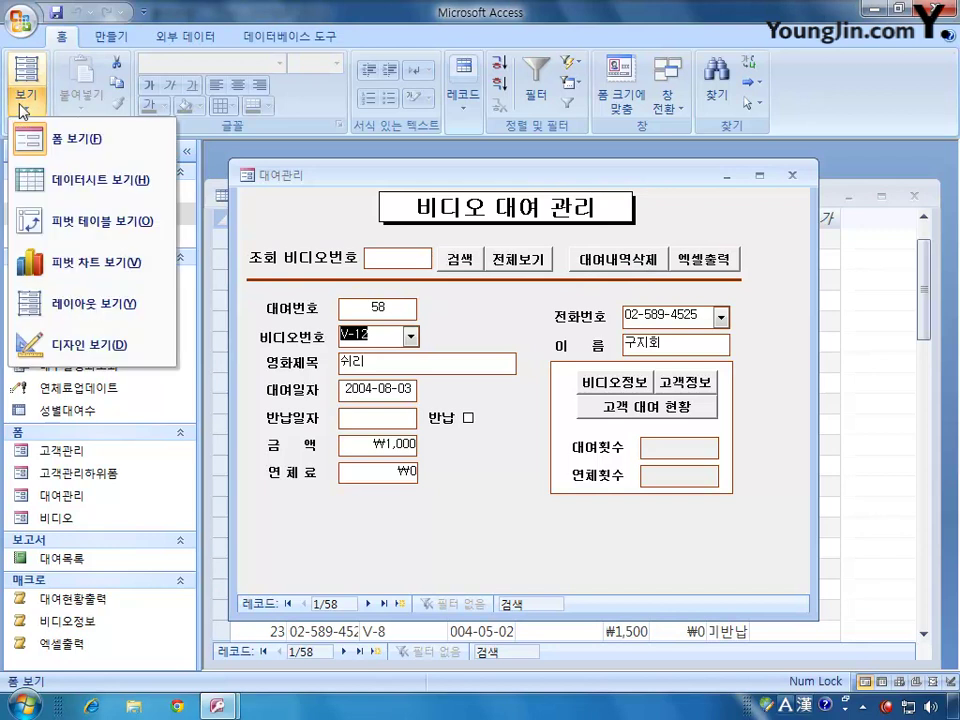
click(93, 348)
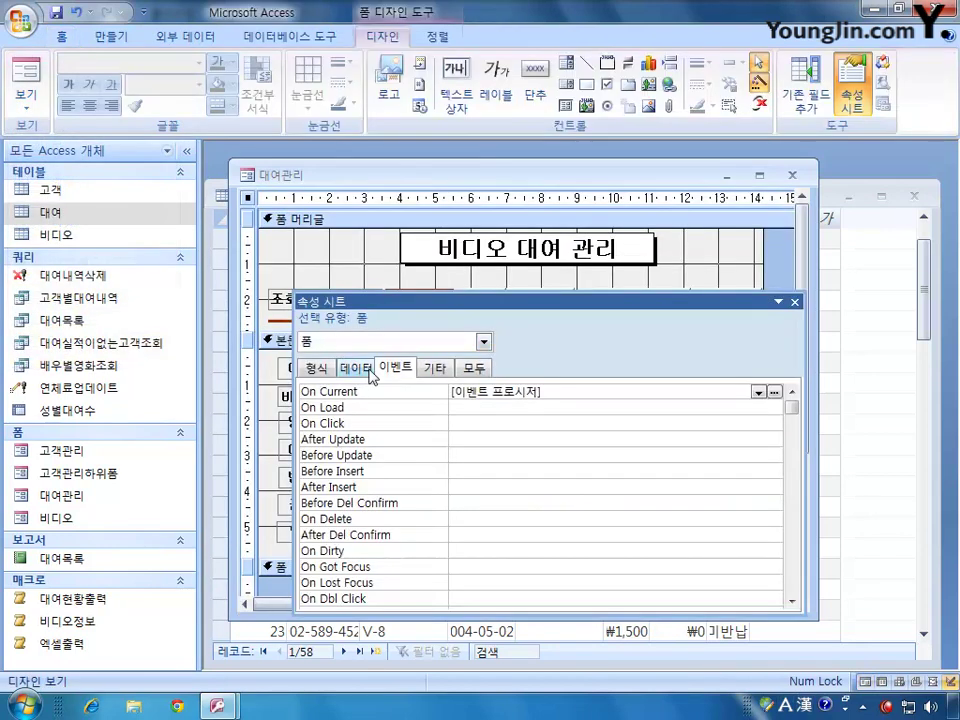
Step: Show the 대여관리 form in Form view and test its 대여내역삭제 button, accepting the query run but cancelling the row deletion
drag(380, 304, 476, 407)
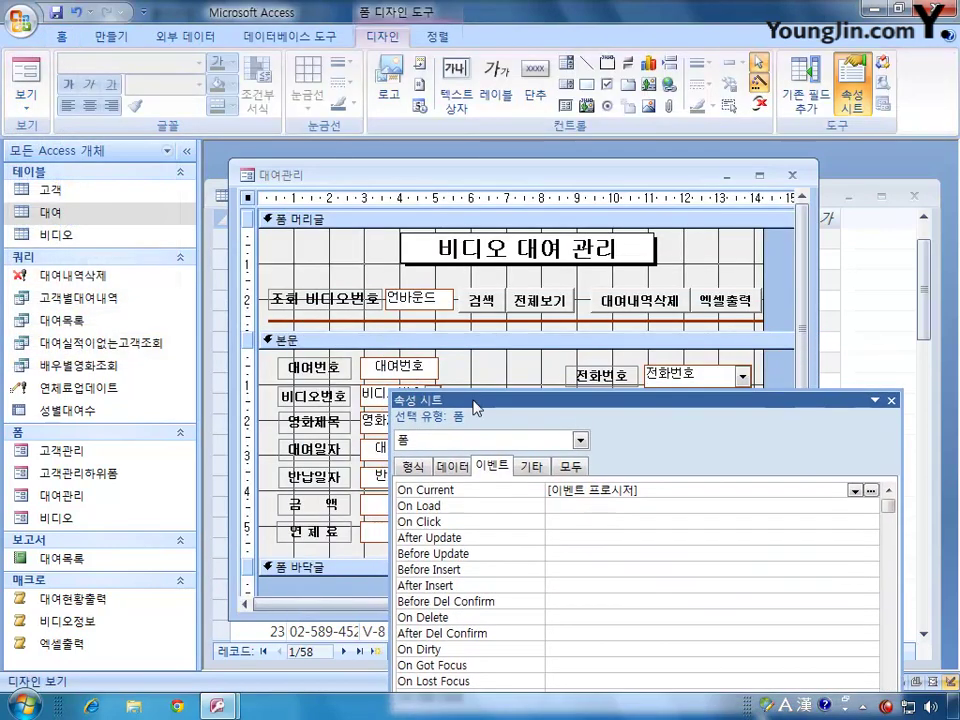
click(408, 364)
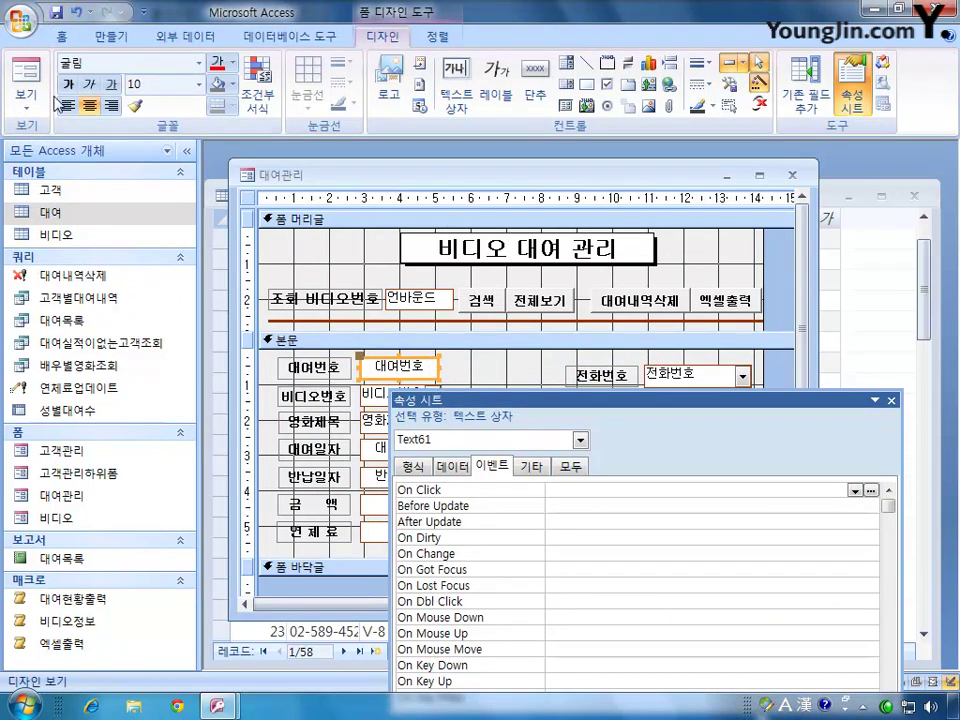
click(26, 75)
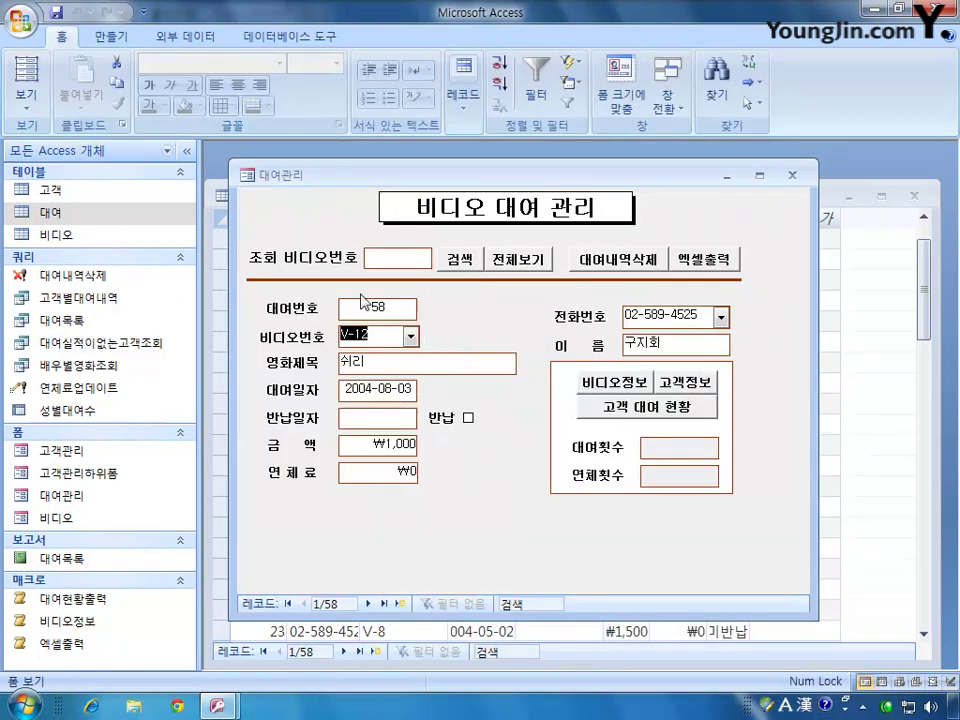
click(634, 260)
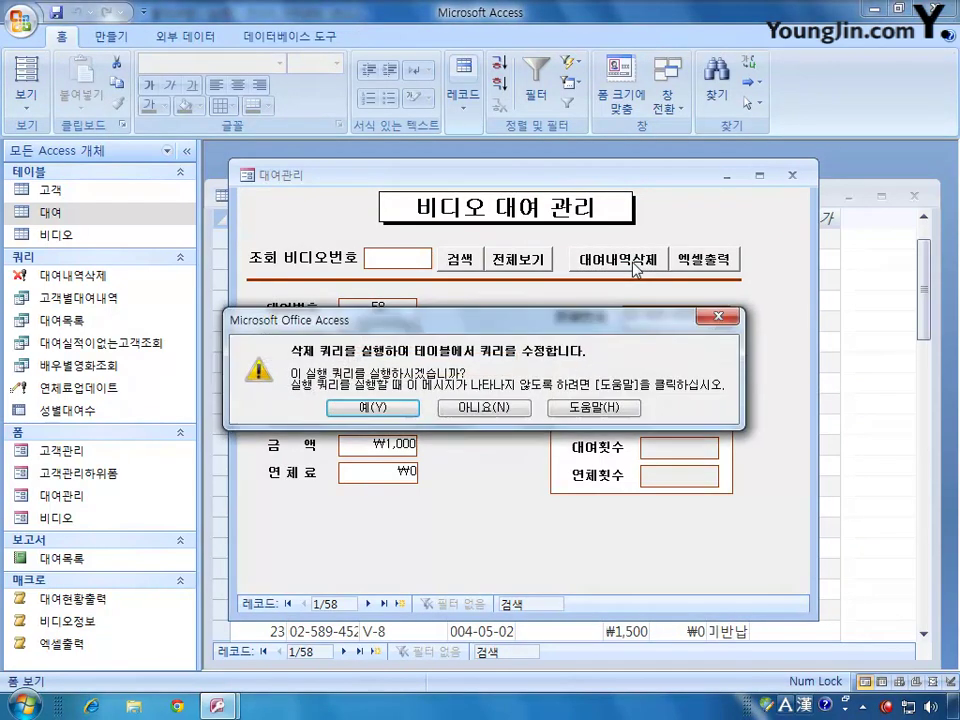
click(386, 409)
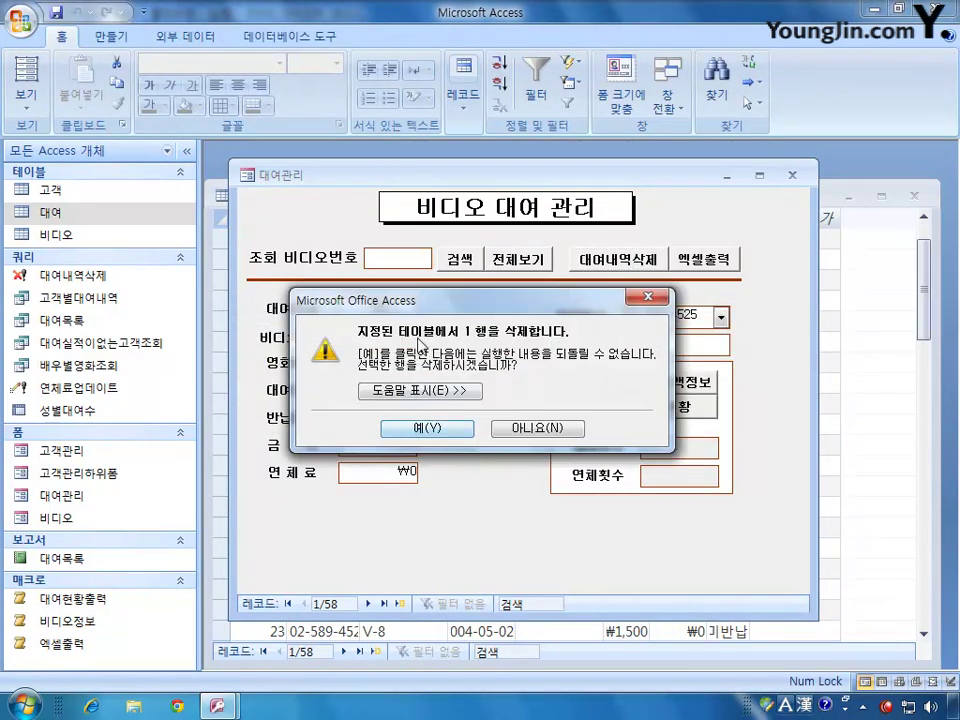
drag(507, 305, 569, 420)
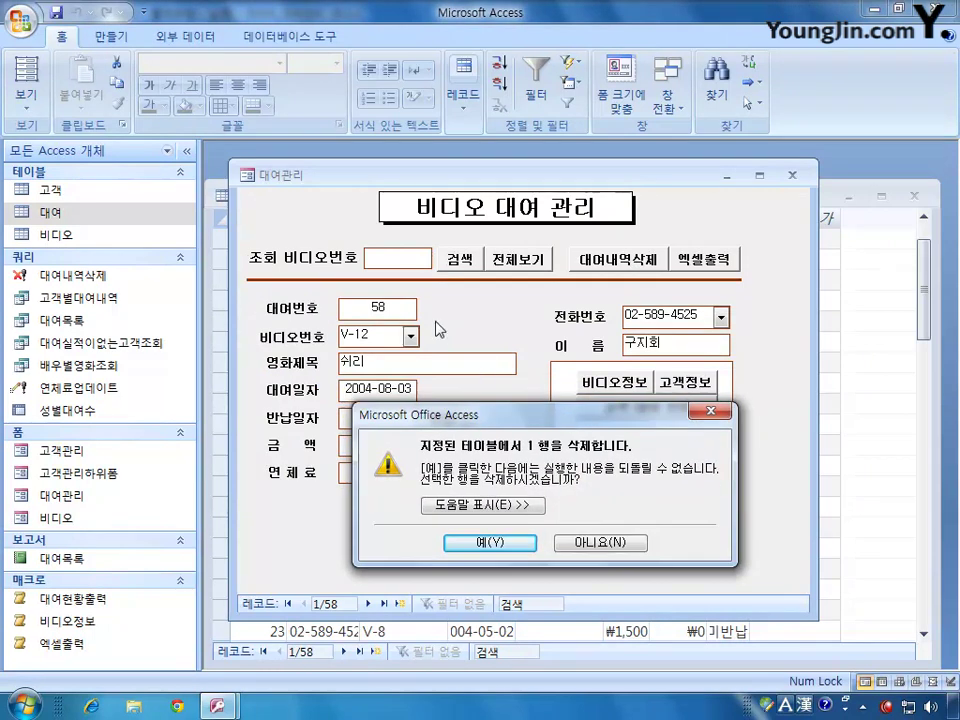
click(718, 413)
click(437, 388)
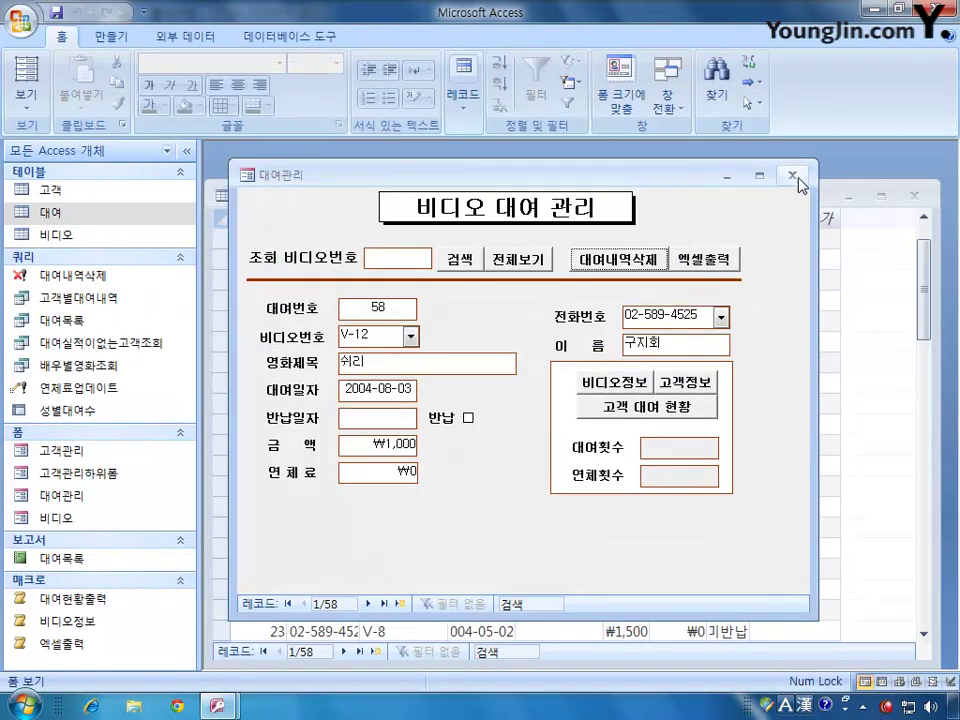
Step: Switch to the Visual Basic editor and review the OpenQuery and Requery lines of the cmd레코드삭제_Click procedure
mouse_move(240, 712)
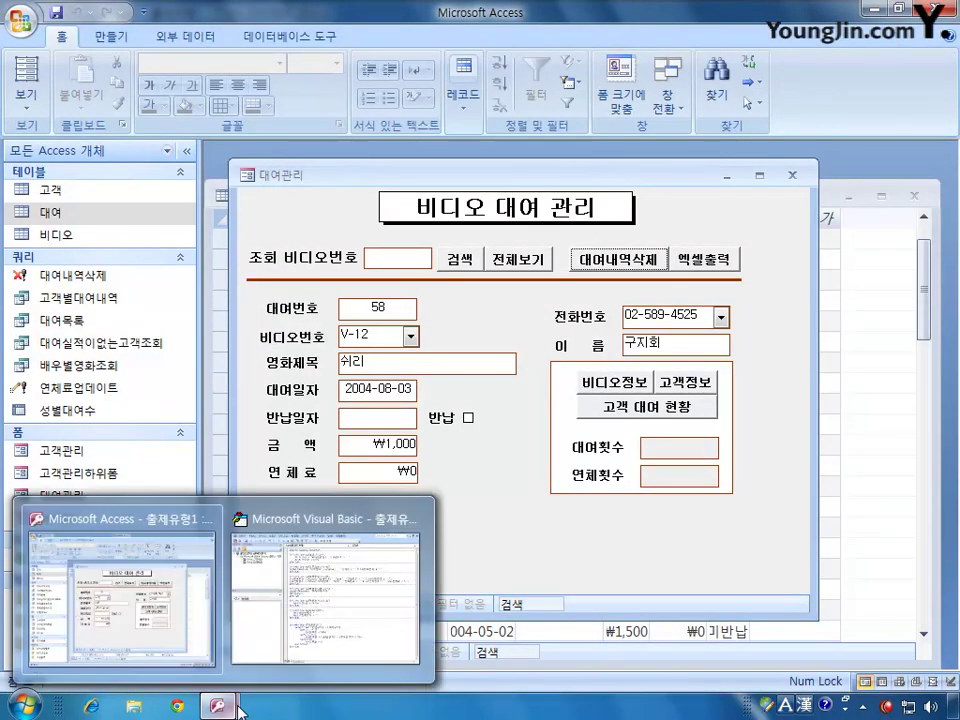
click(325, 585)
click(540, 293)
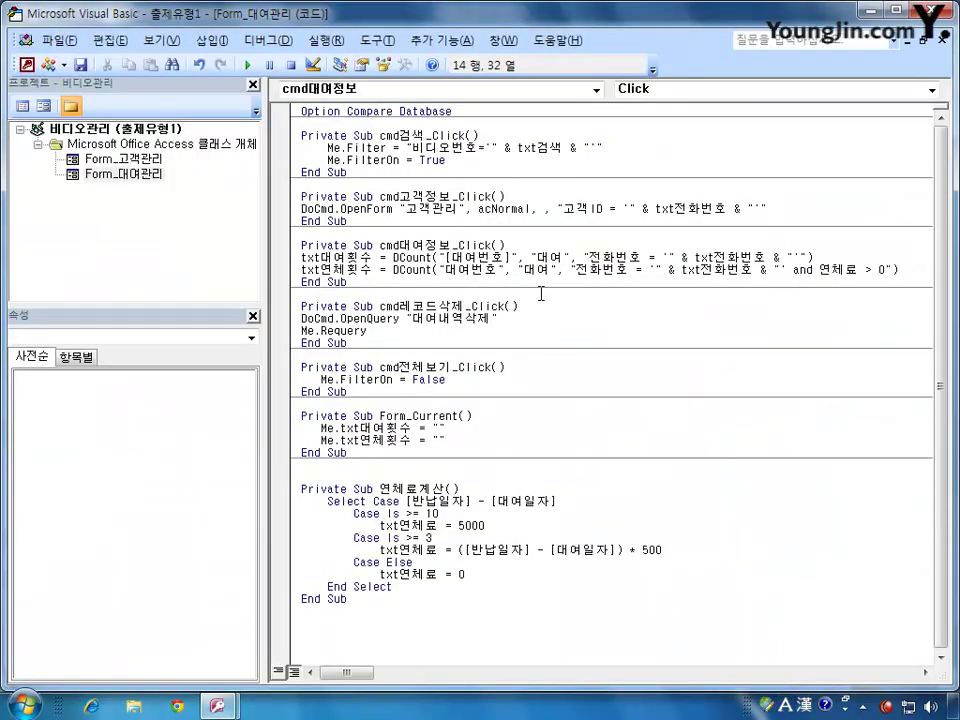
click(516, 333)
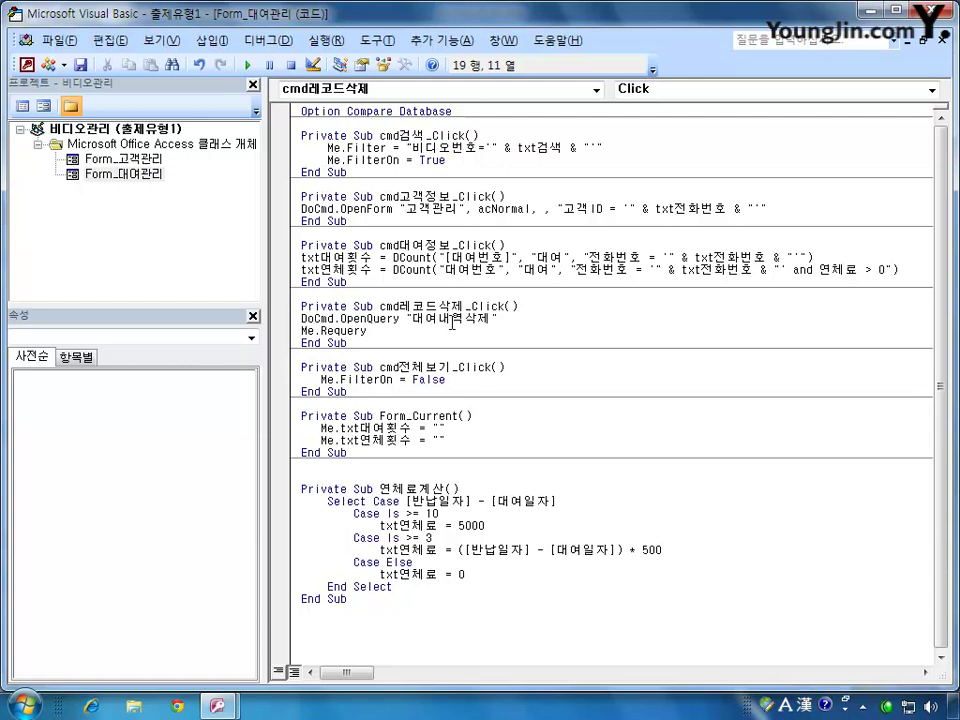
Step: Return to Access and switch the 대여관리 form to Design view
click(25, 64)
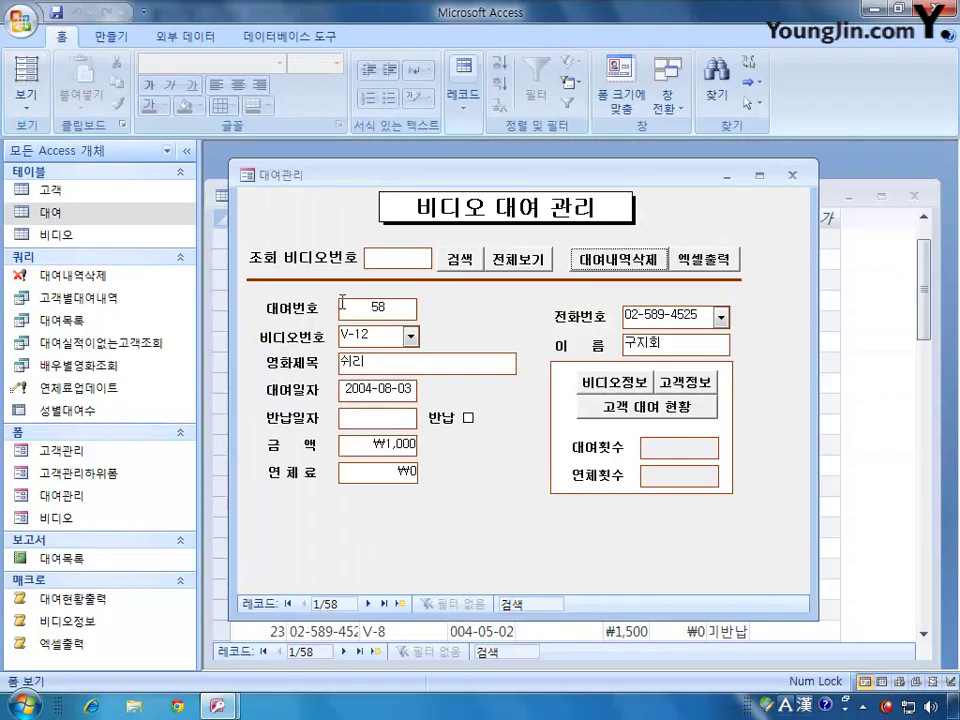
click(26, 98)
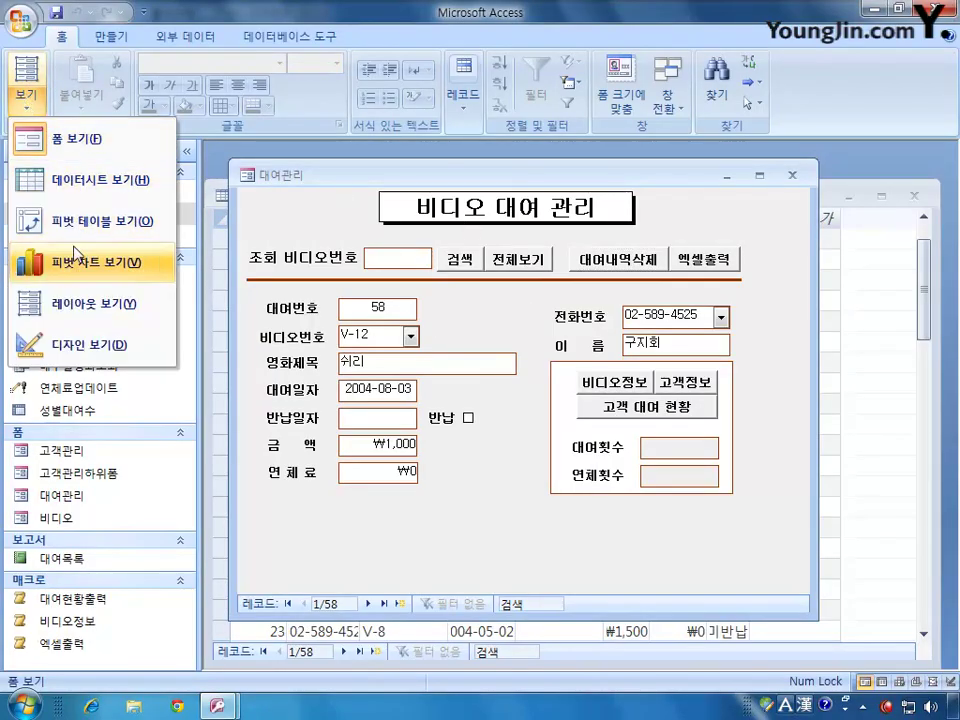
click(86, 344)
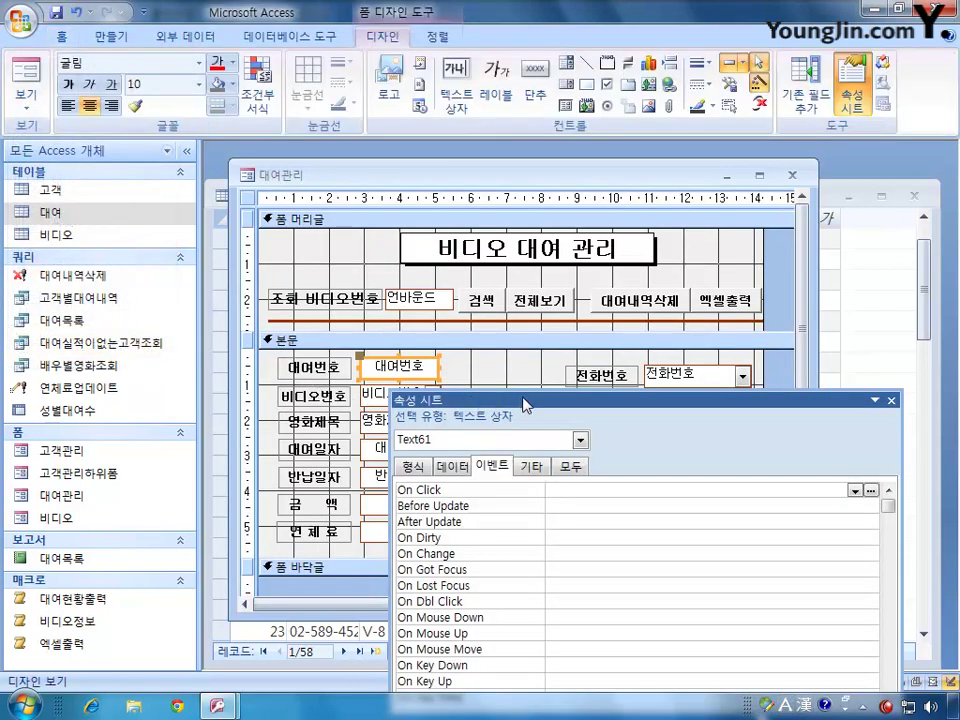
Step: Examine the event properties of the 반납일자 text box and of the chk반납 check box beside it
drag(522, 397, 554, 294)
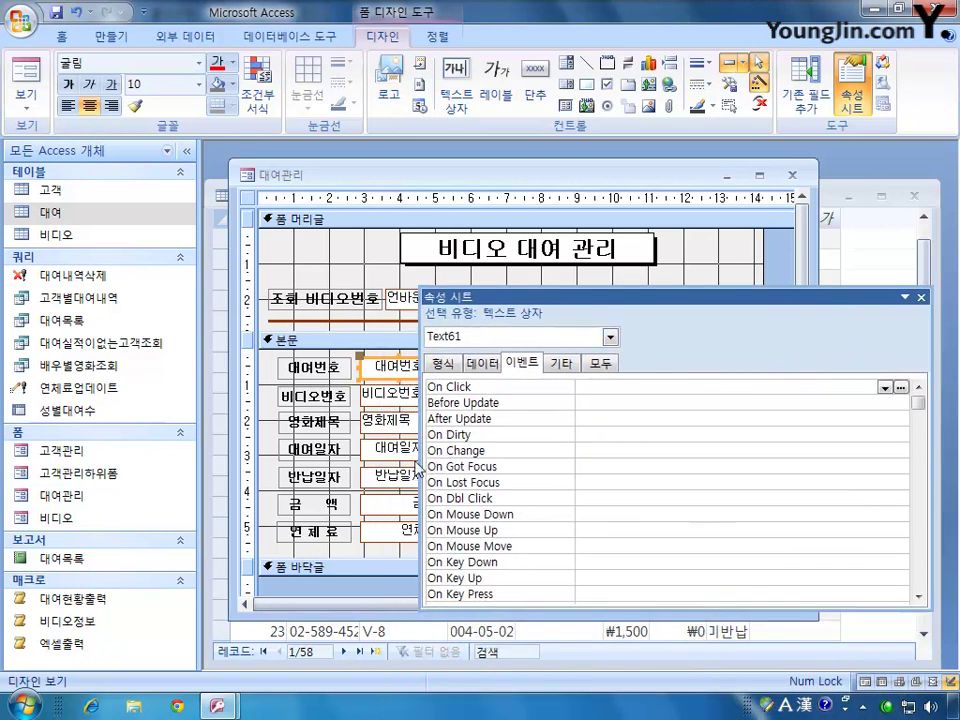
click(385, 476)
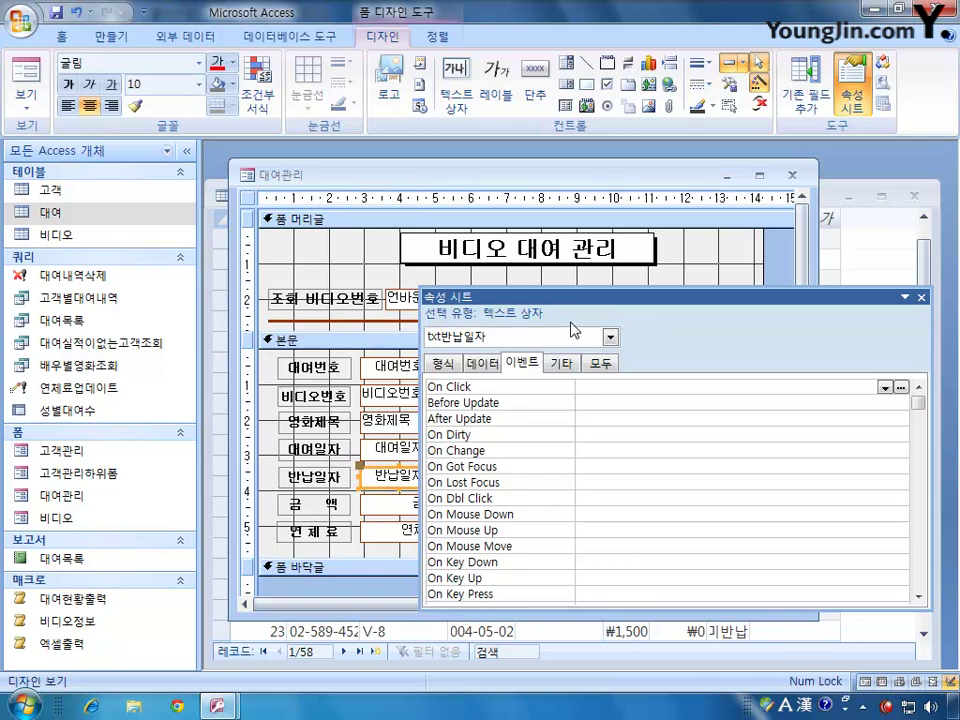
drag(577, 299, 513, 558)
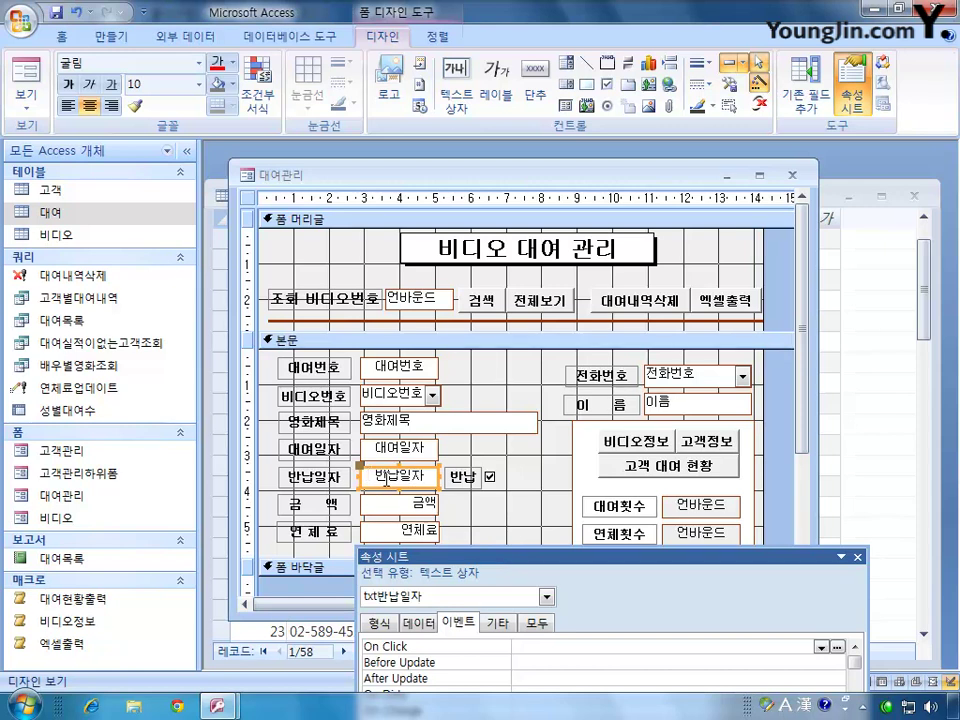
click(490, 479)
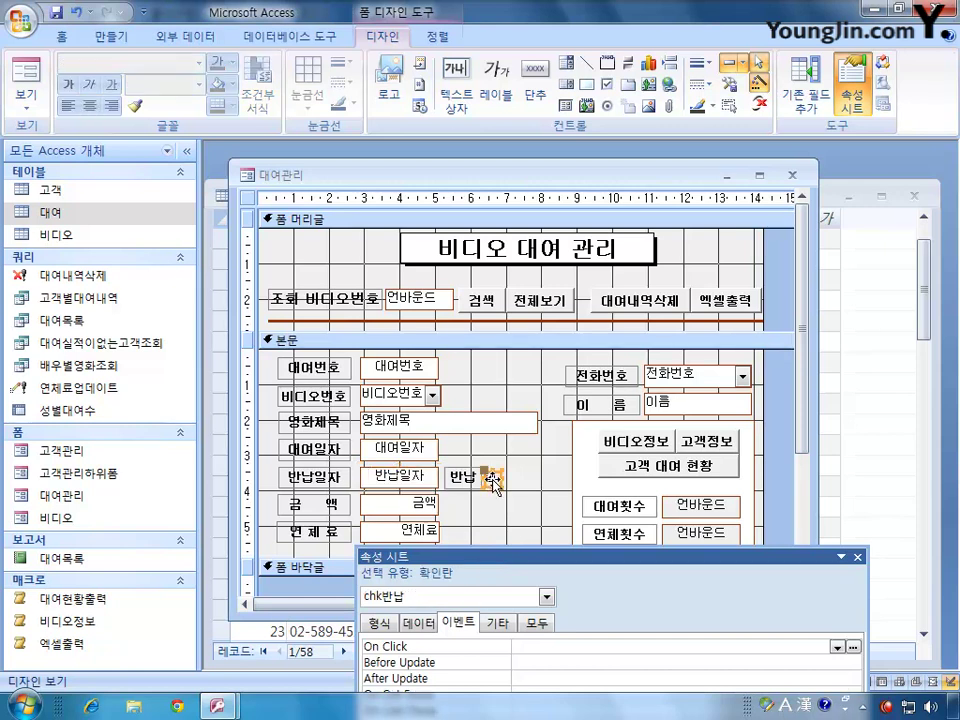